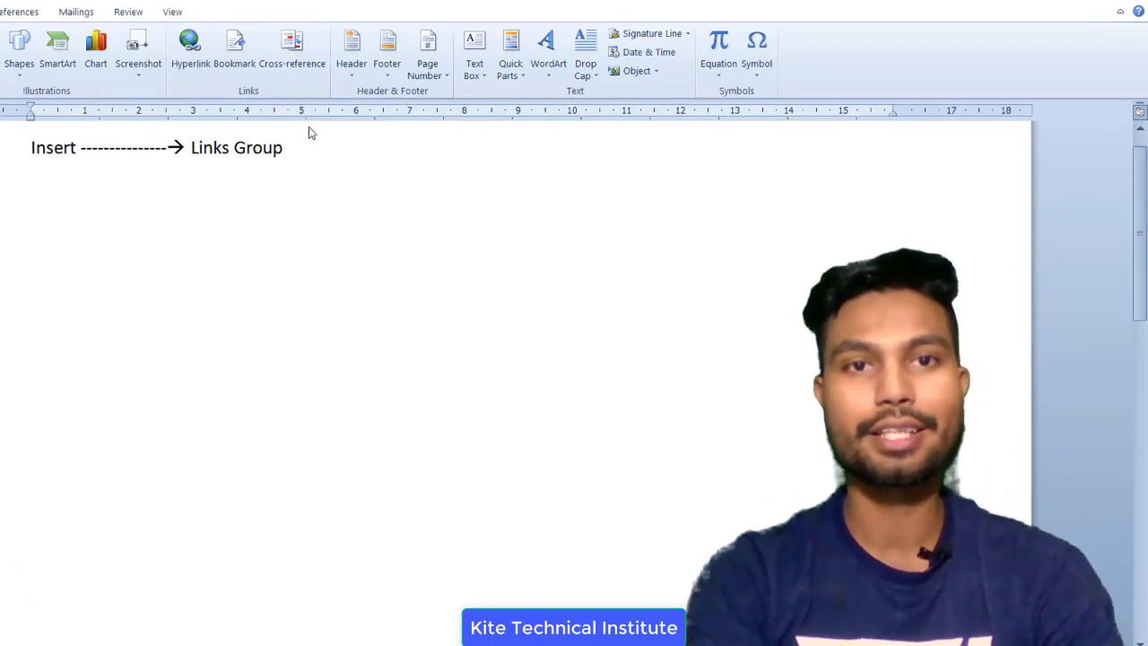
Step: Delete the 'Insert → Links Group' note line so the page is empty
triple_click(51, 159)
key(Delete)
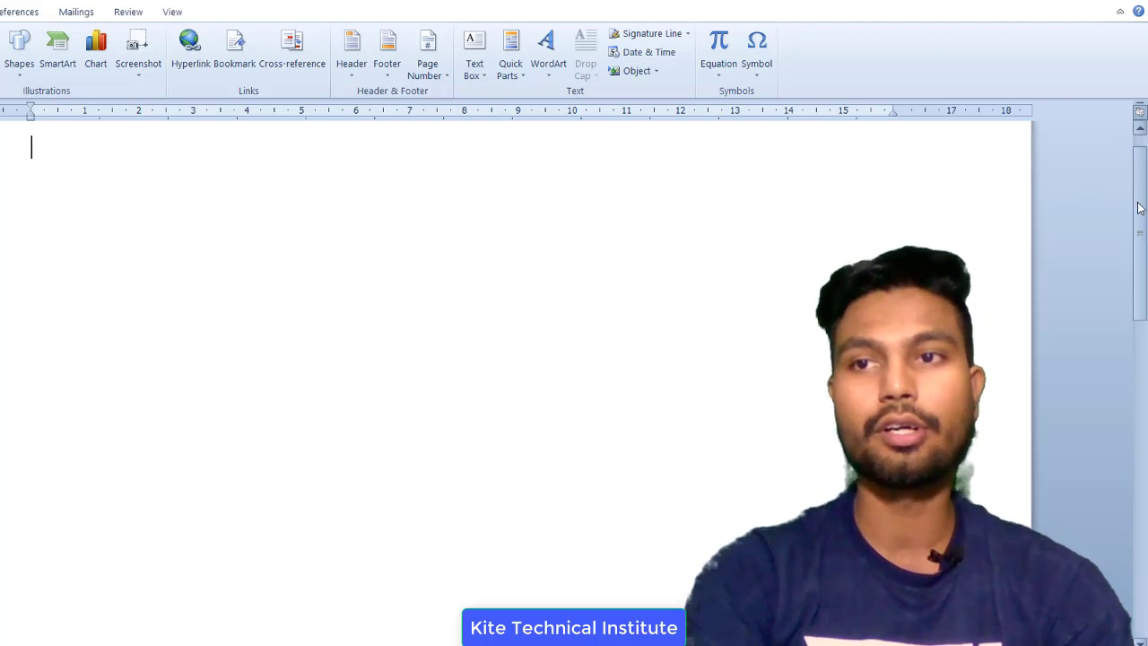
scroll(1145, 176, up, 1)
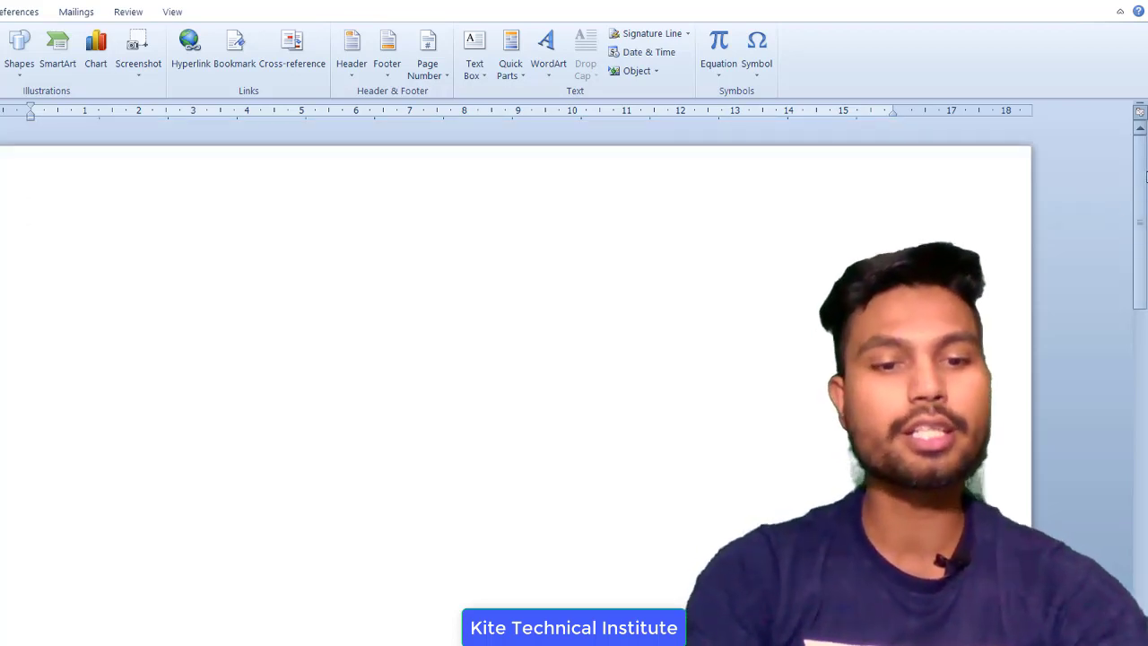
Step: Type 'Download Google kite institute' as the first line of the page
text(Downlo)
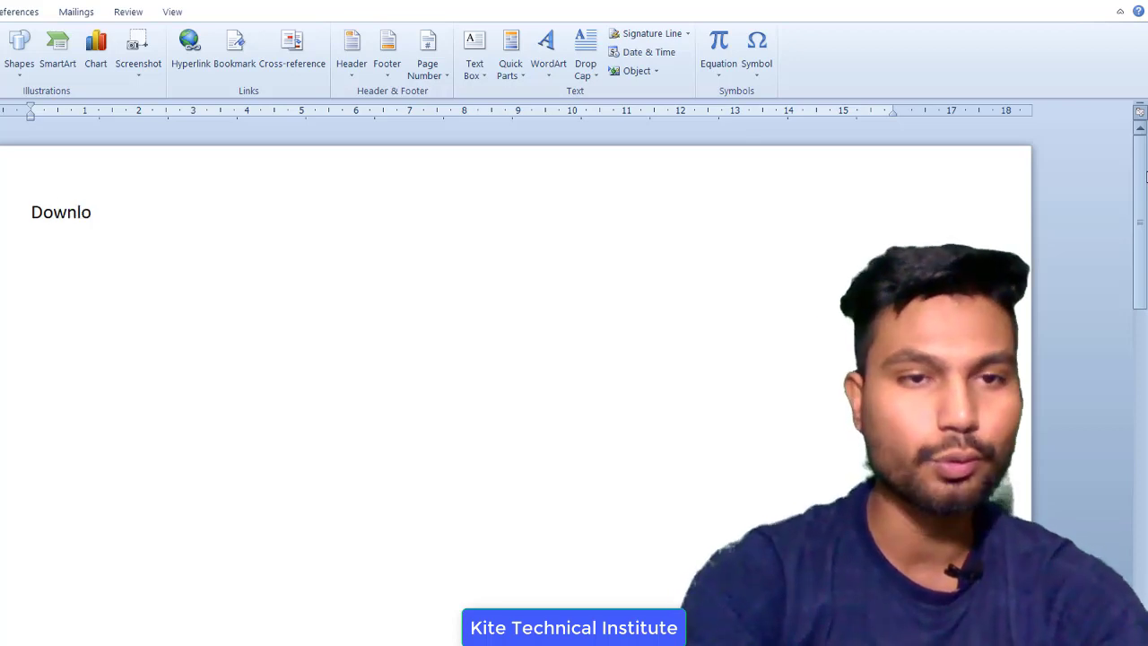
text(ad)
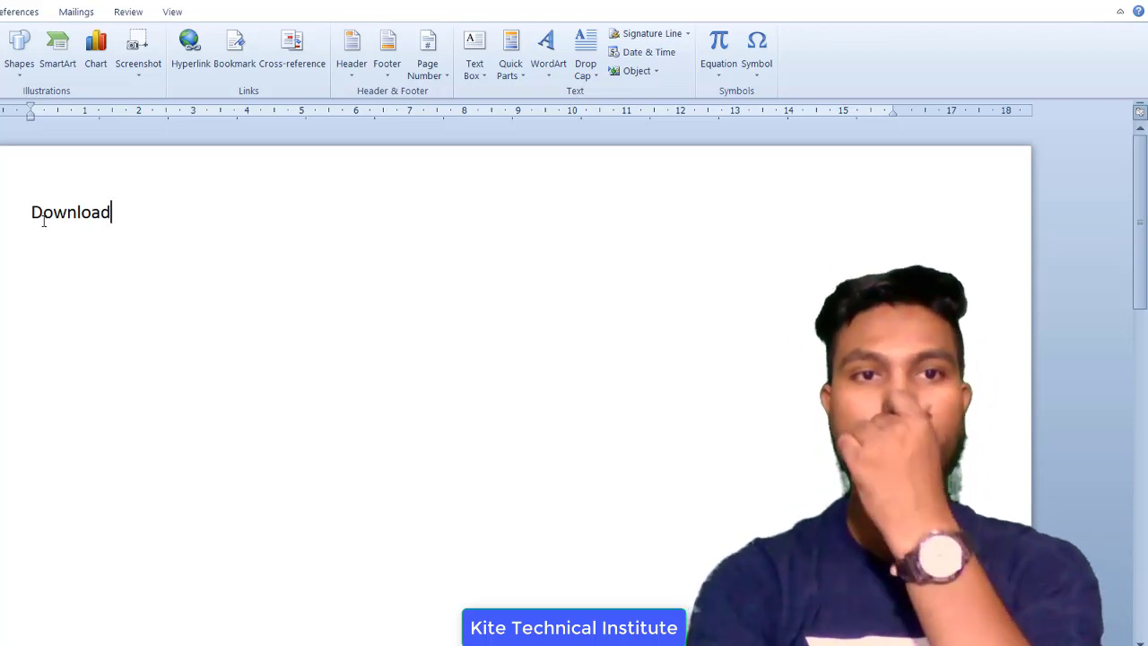
drag(110, 209, 21, 207)
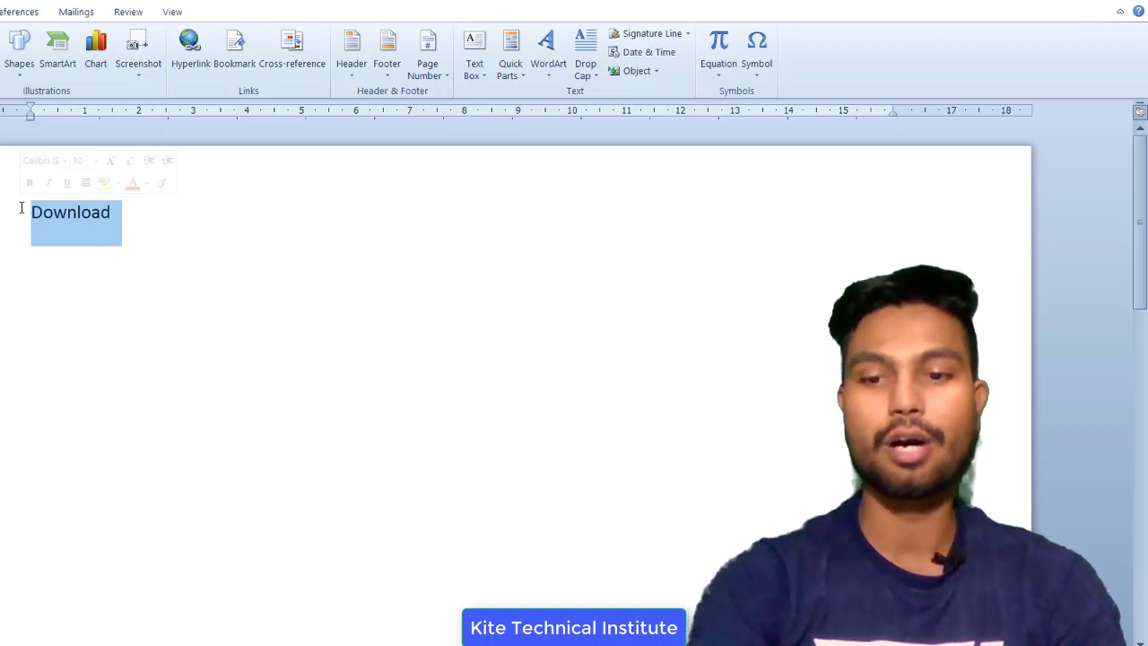
key(Right)
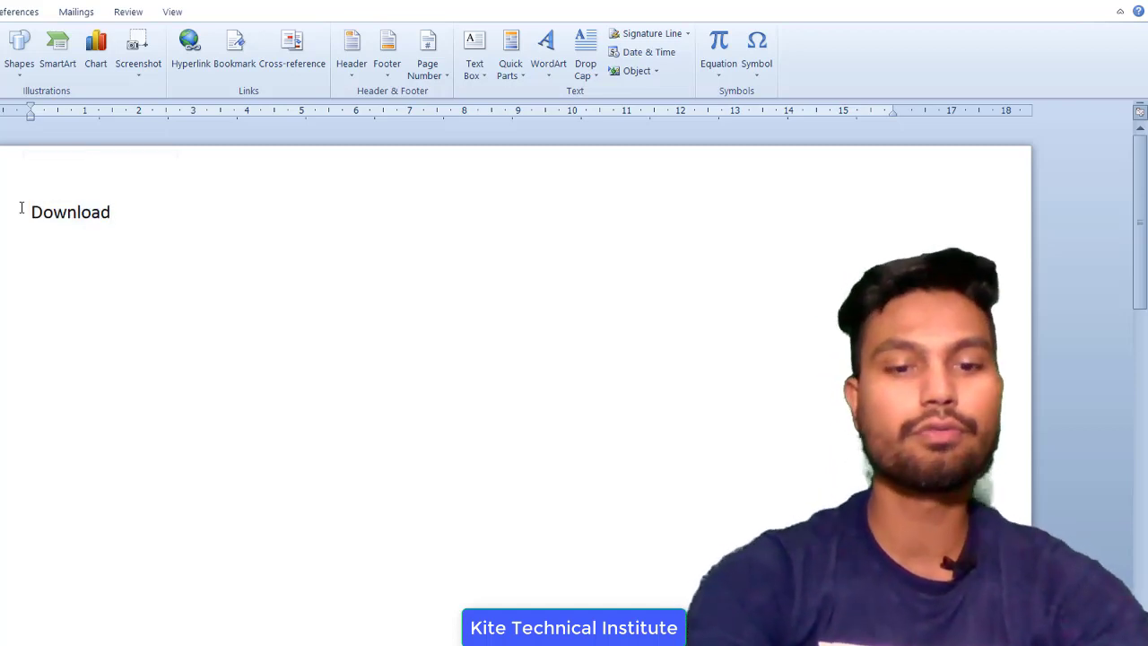
text(  Goo)
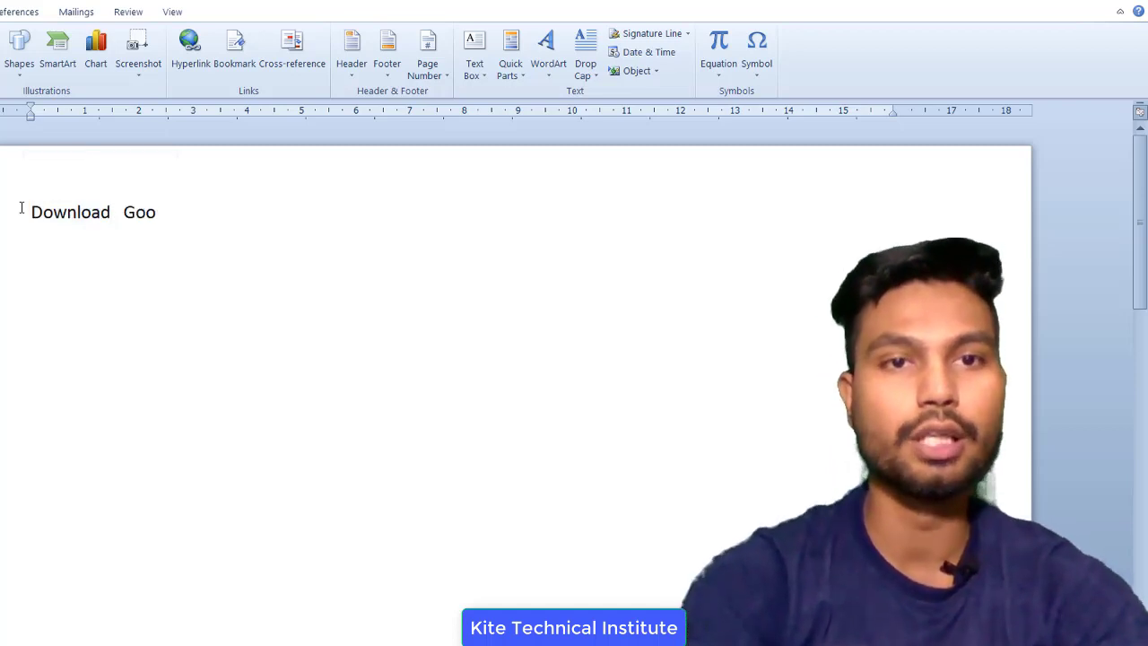
text(gle)
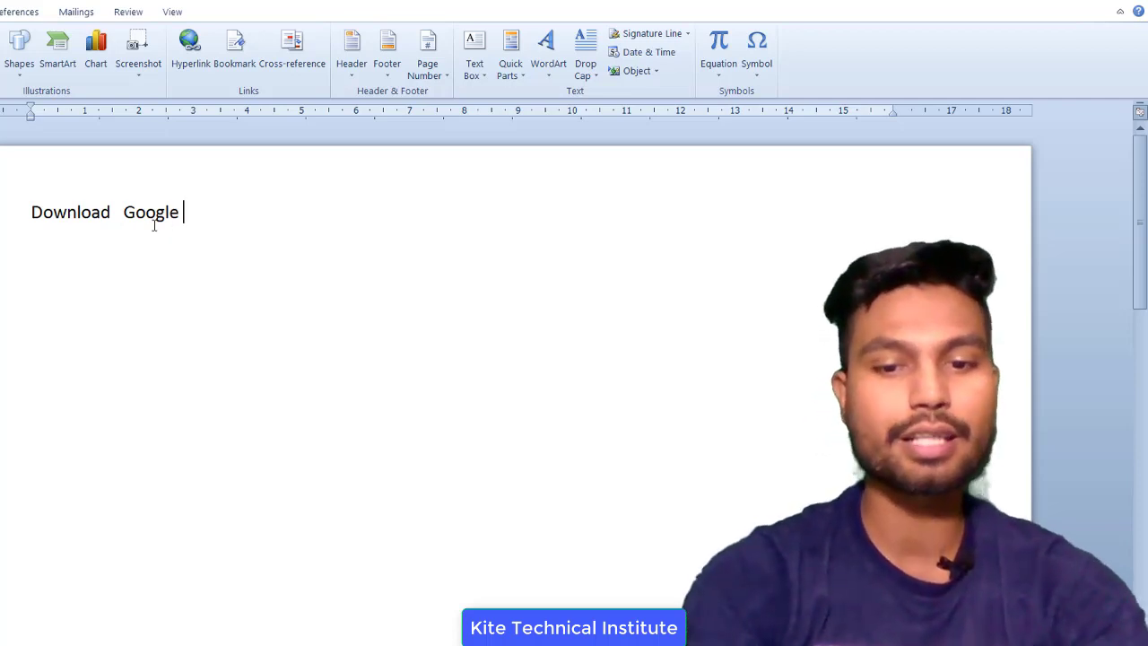
text(kite)
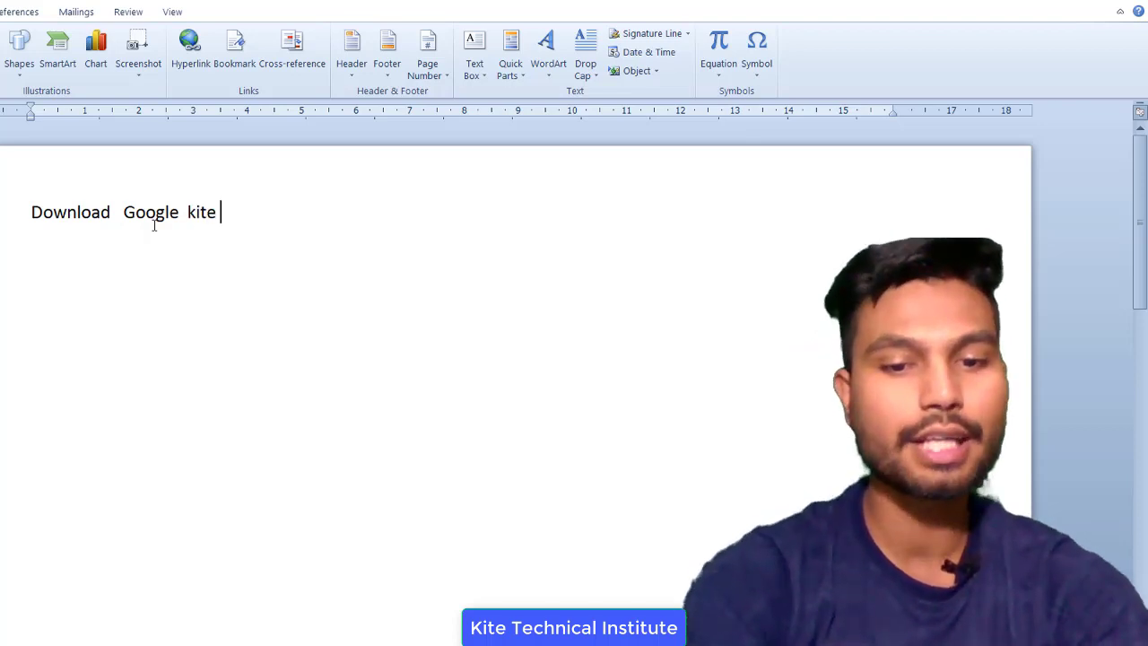
text( institut)
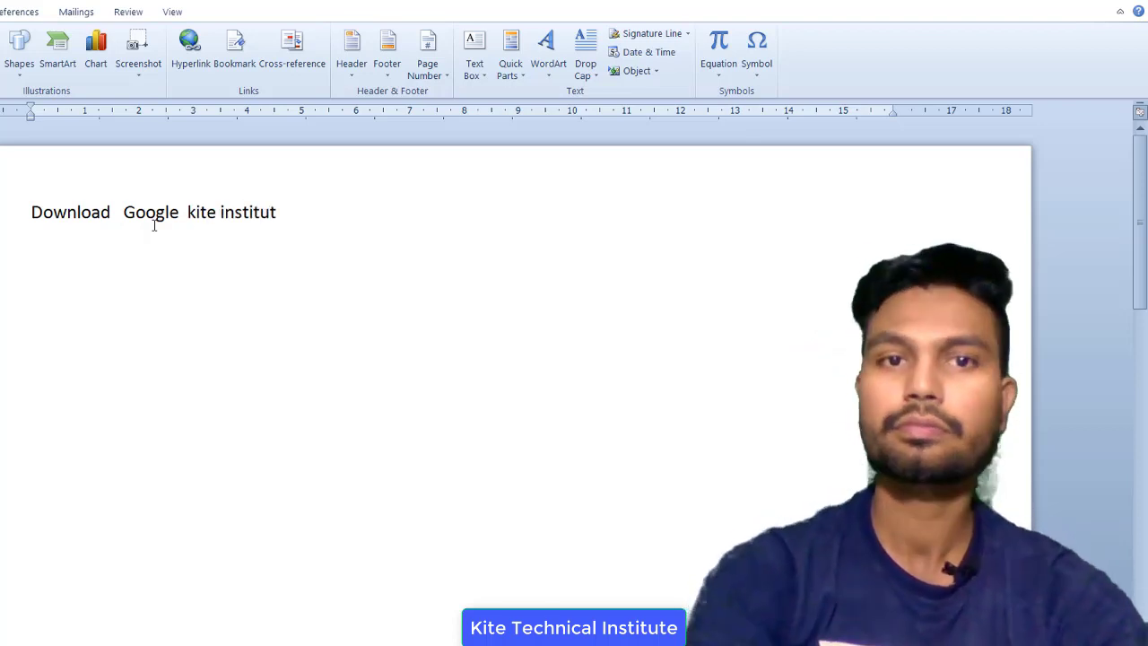
text(e)
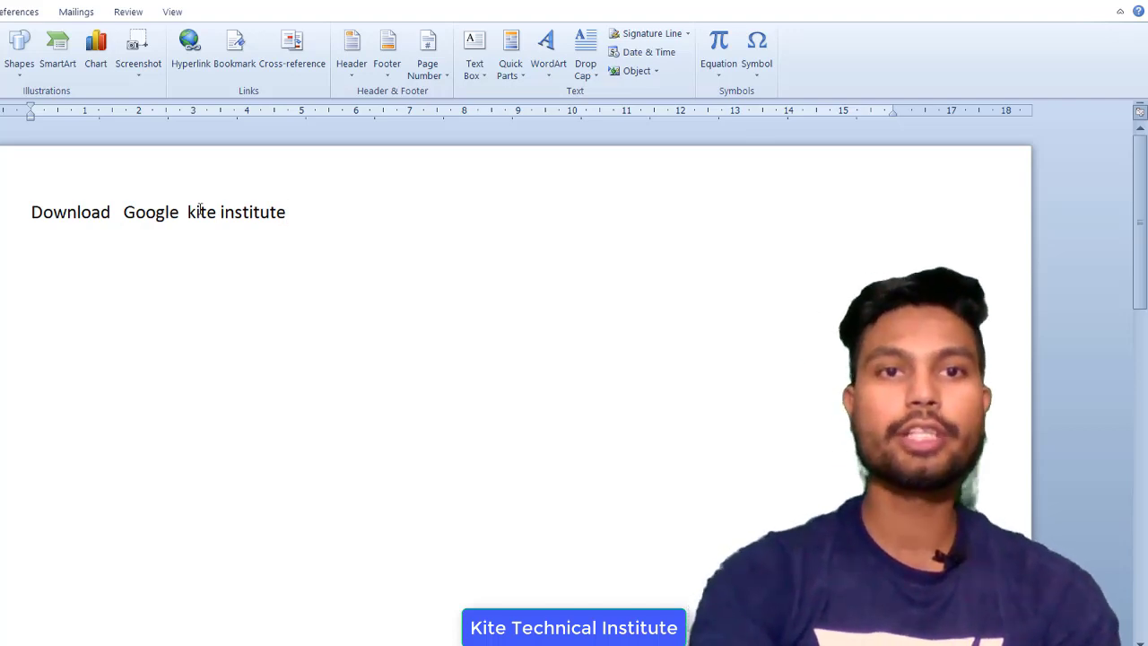
Step: Add 'my document' after 'kite institute', with extra spaces before it
drag(189, 211, 290, 212)
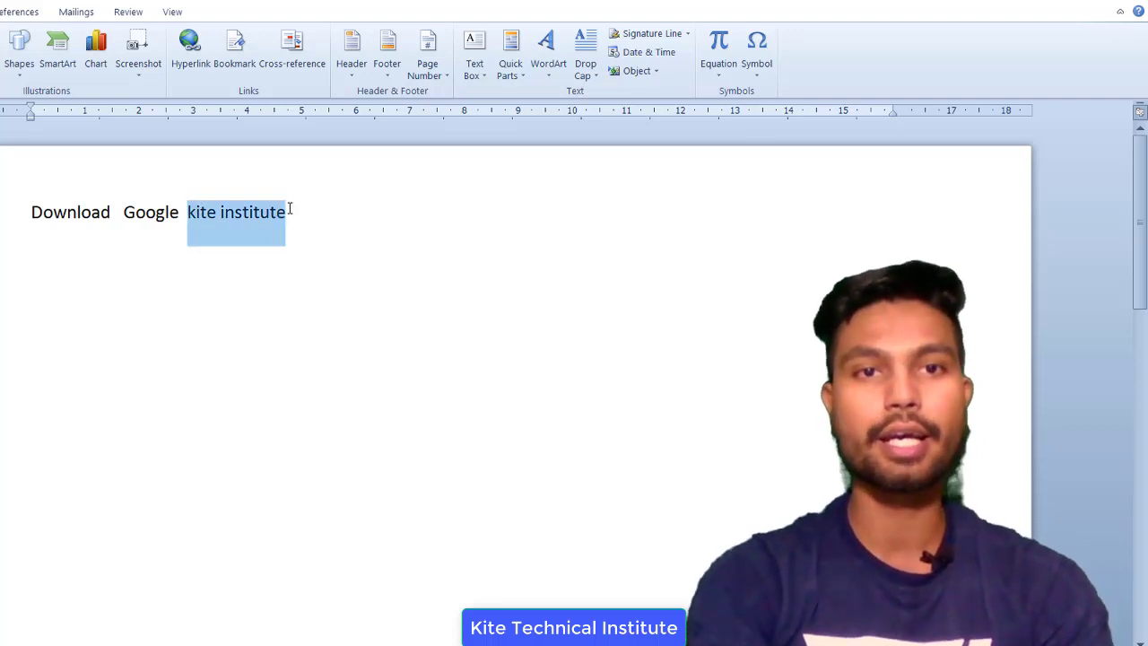
drag(177, 212, 126, 212)
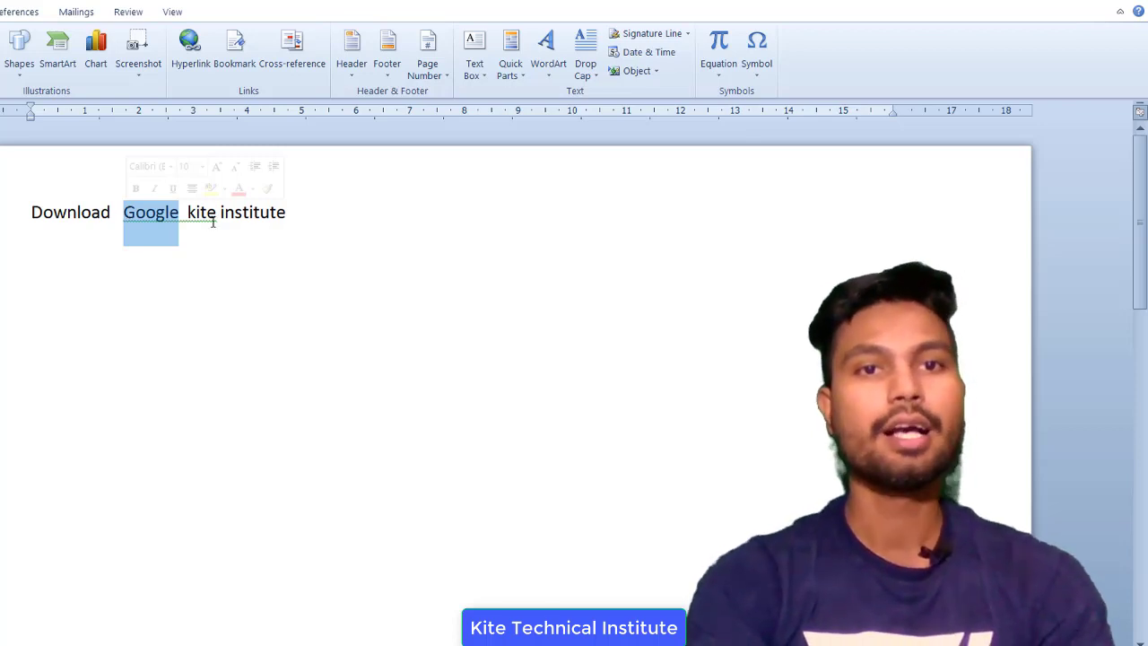
click(301, 218)
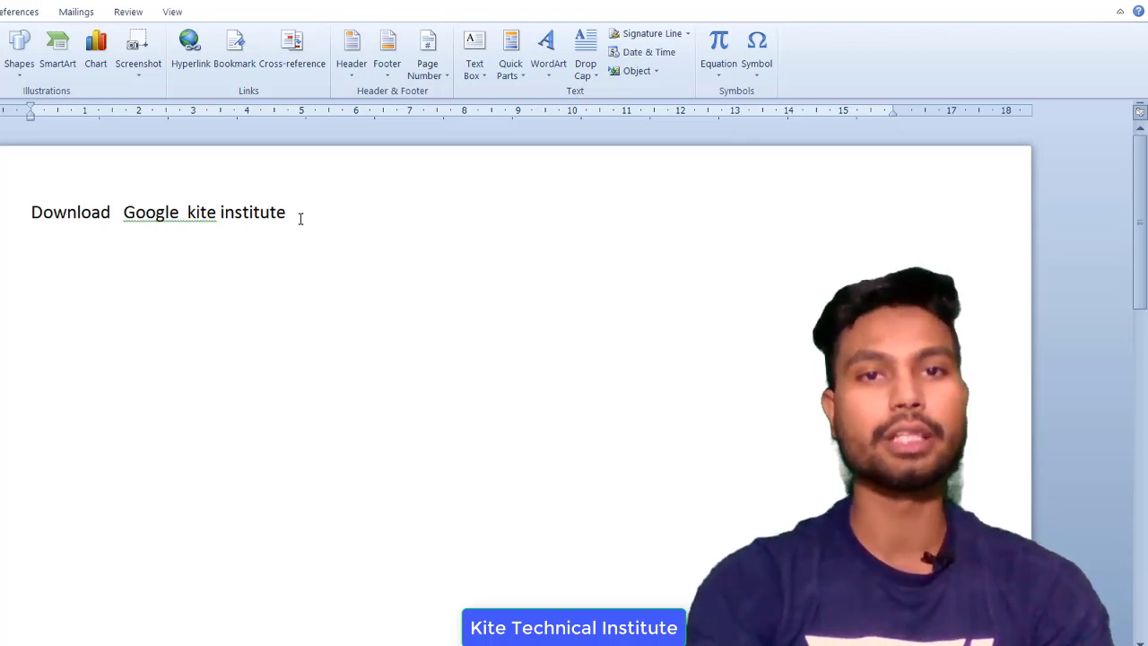
text(m)
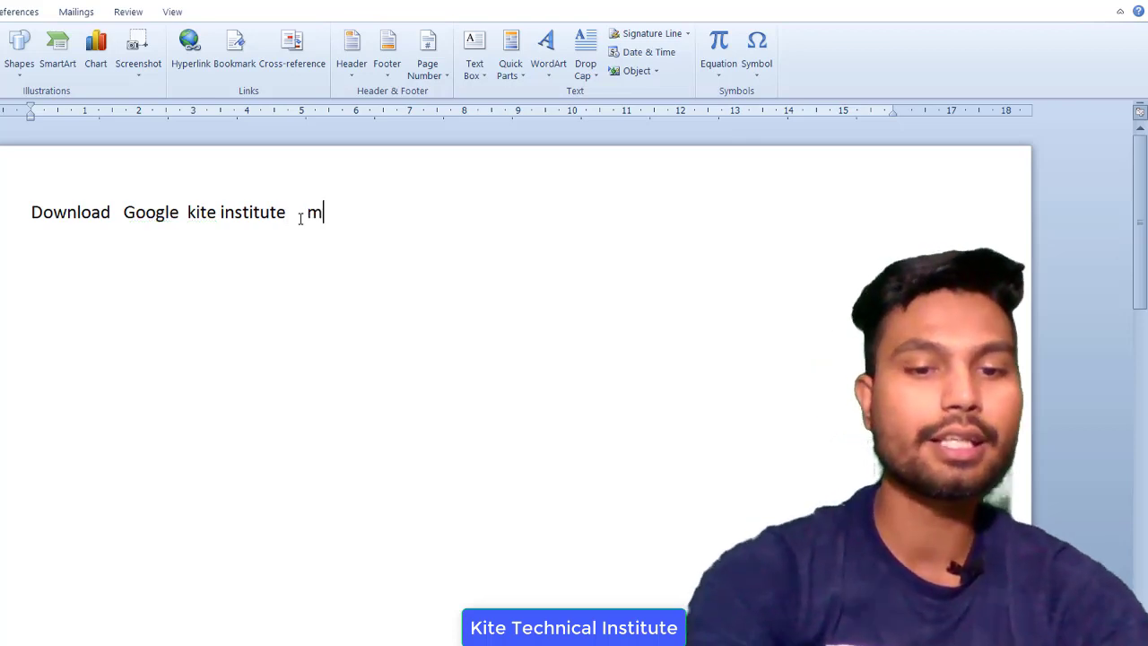
text(y doc)
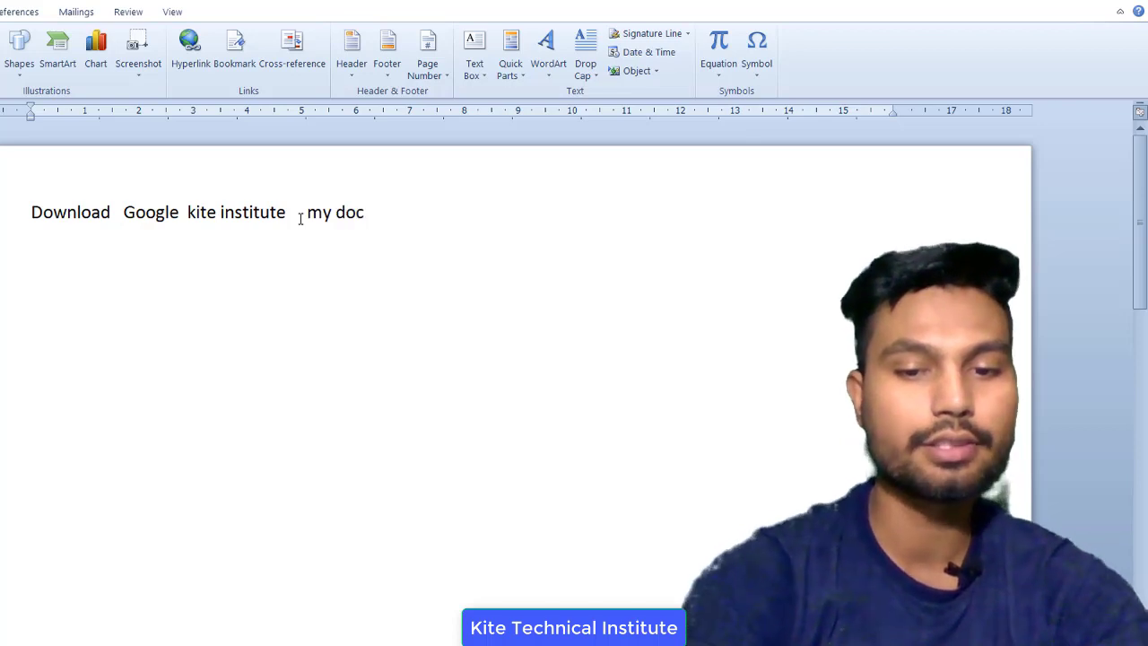
text(ument)
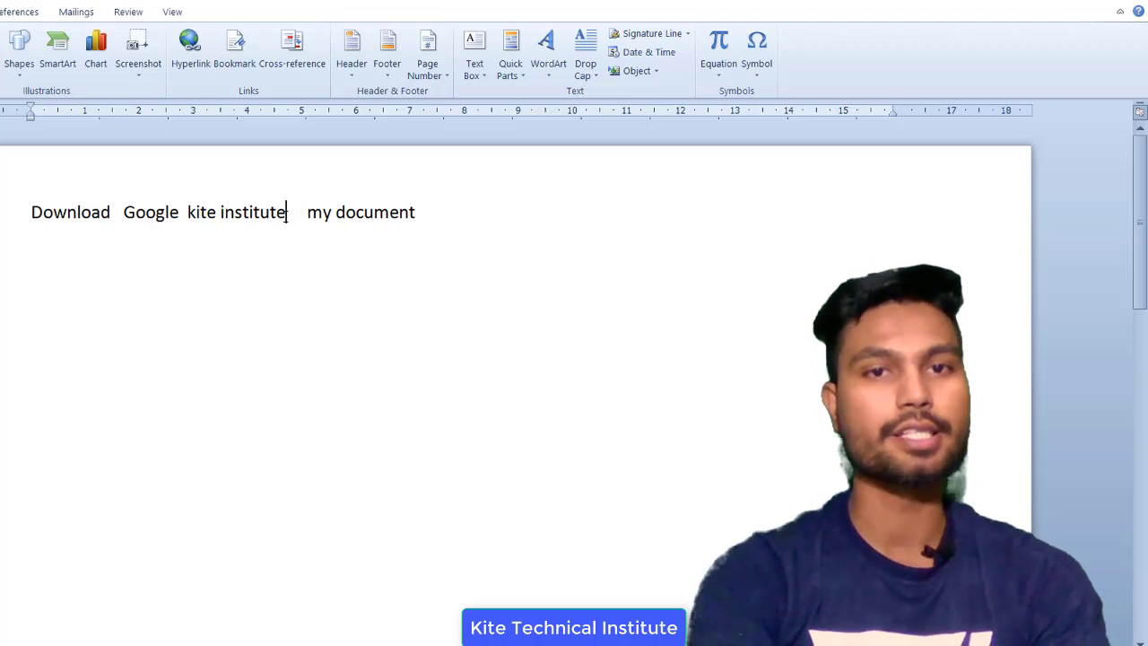
Step: Select the words 'kite institute' together with their trailing spaces
mouse_move(287, 212)
mouse_down()
mouse_move(190, 212)
mouse_move(278, 215)
mouse_up()
click(242, 314)
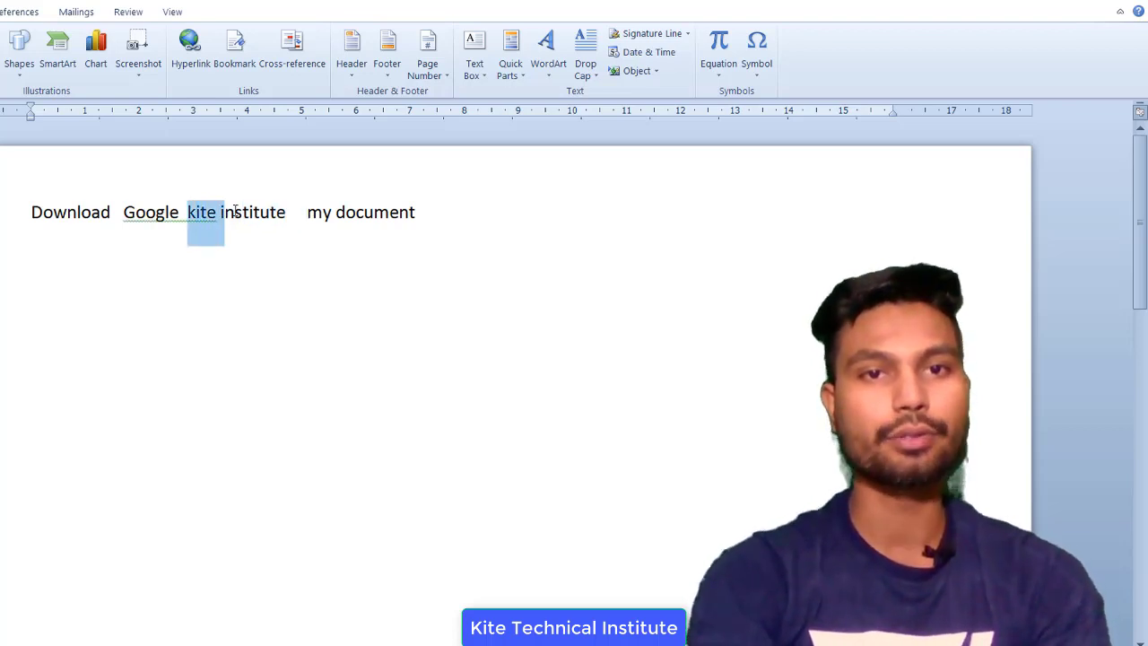
click(292, 217)
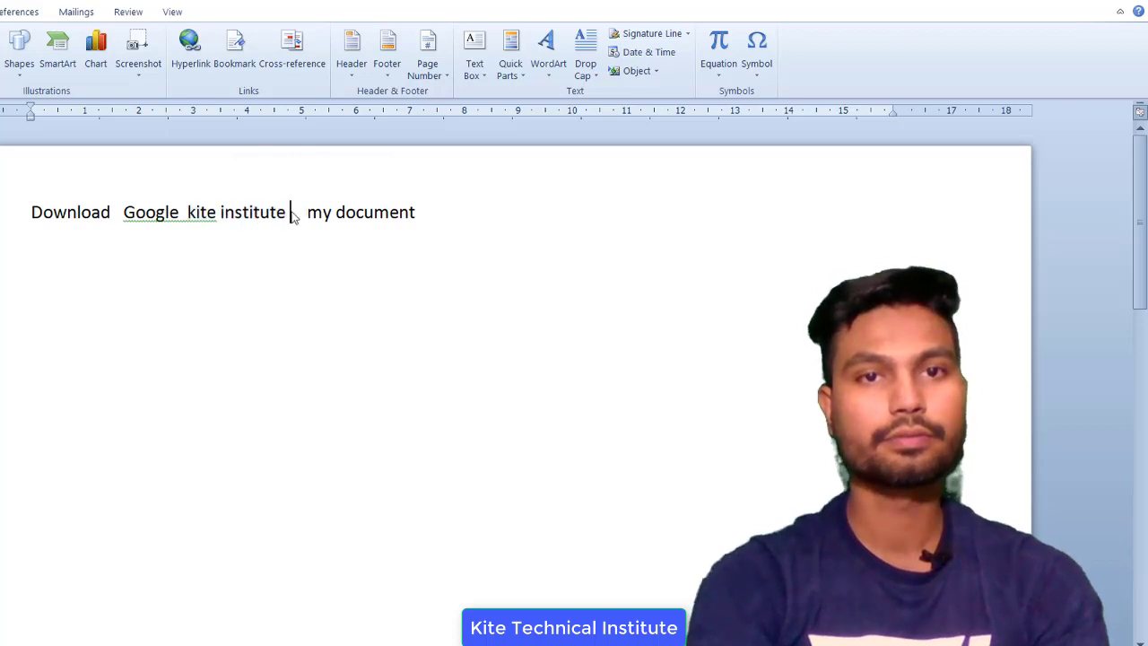
drag(278, 212, 186, 212)
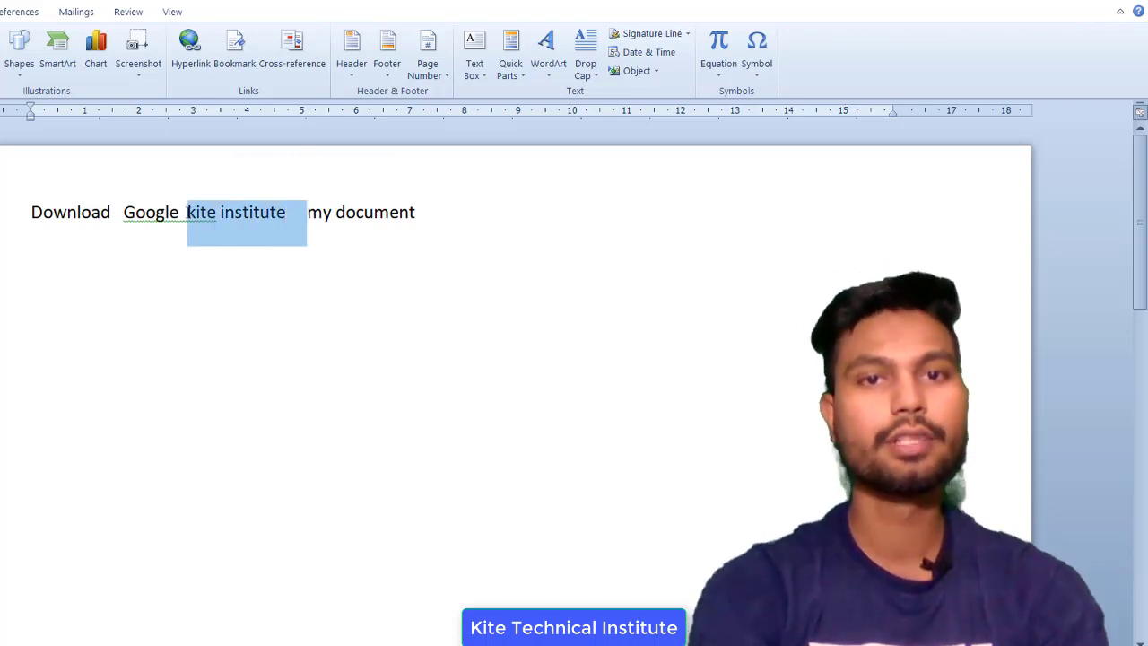
Step: Link 'kite institute' to the kiteinst.com address, then undo that hyperlink
click(190, 50)
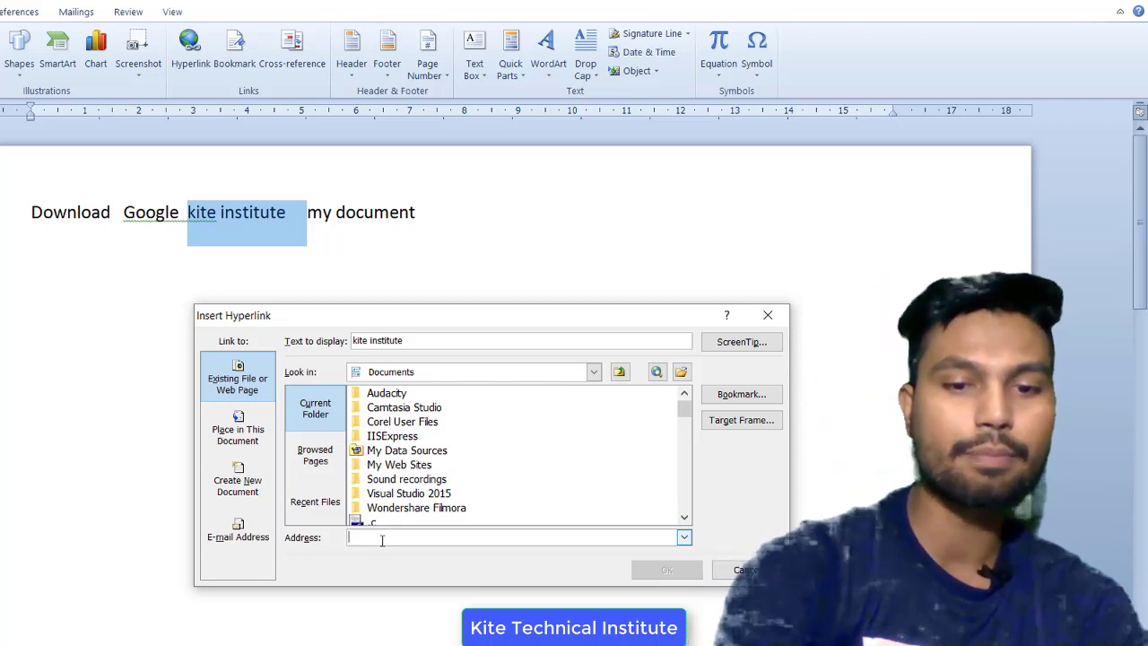
key(Down)
click(382, 536)
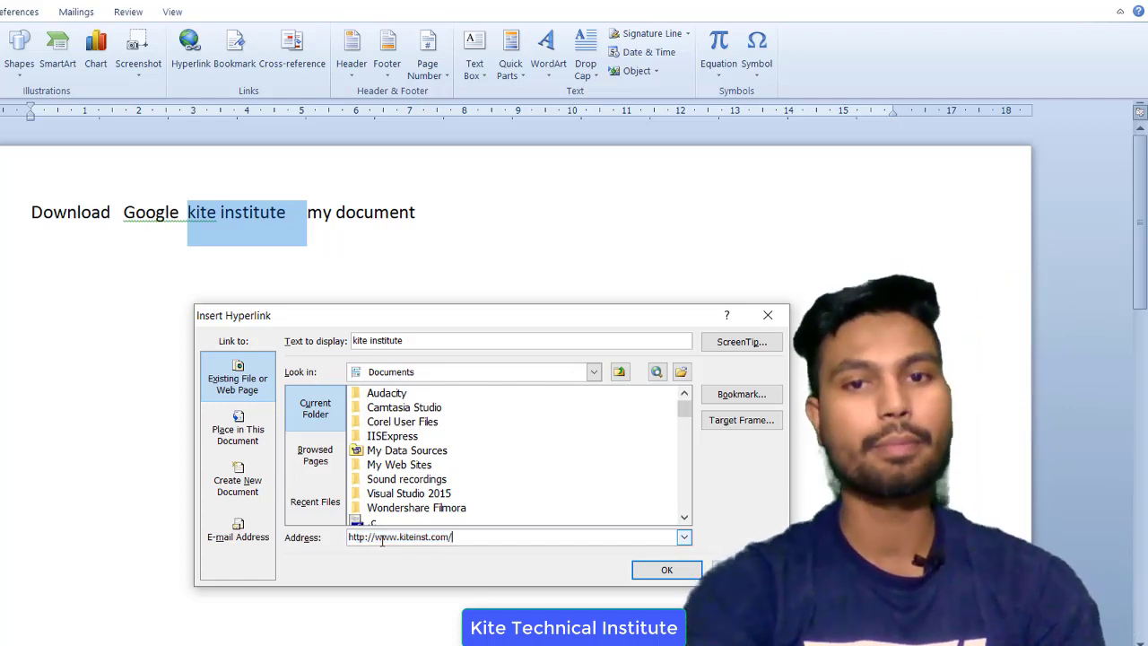
click(673, 573)
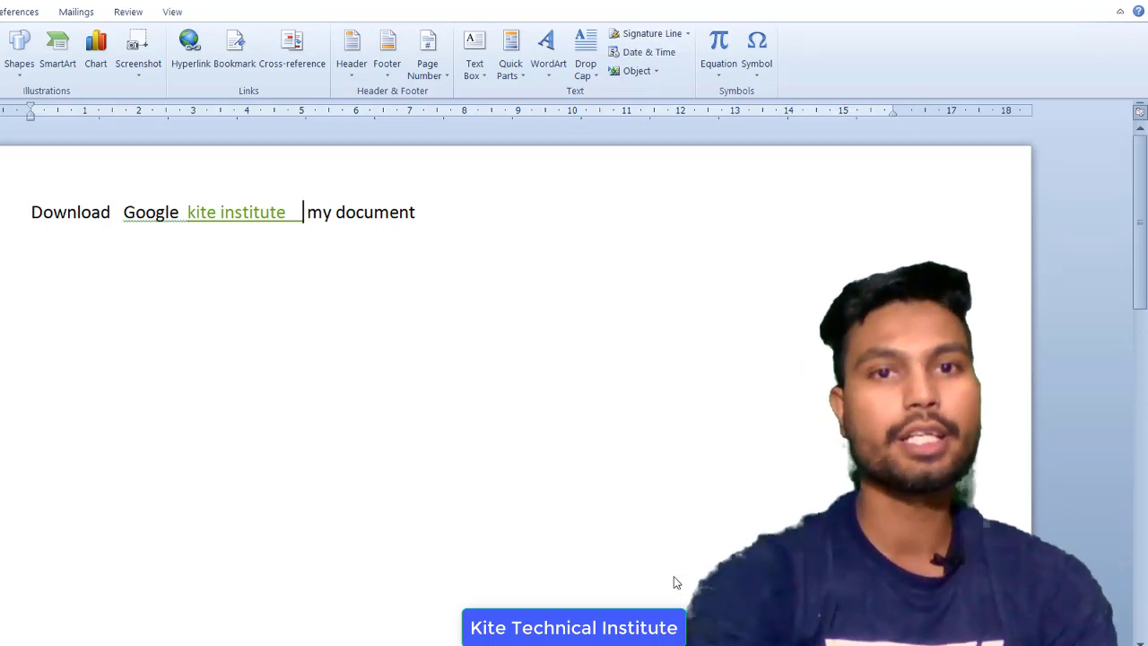
key(ctrl+z)
Step: Remove one space before 'my document' and reselect 'kite institute'
key(BackSpace)
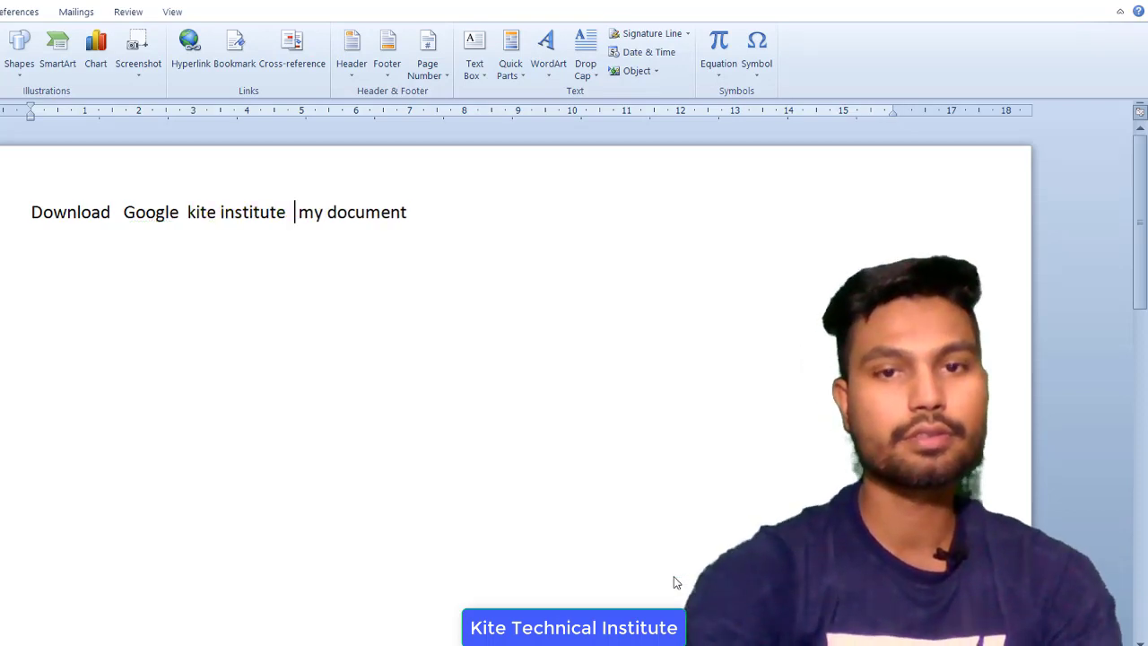
key(Left)
key(shift+Left)
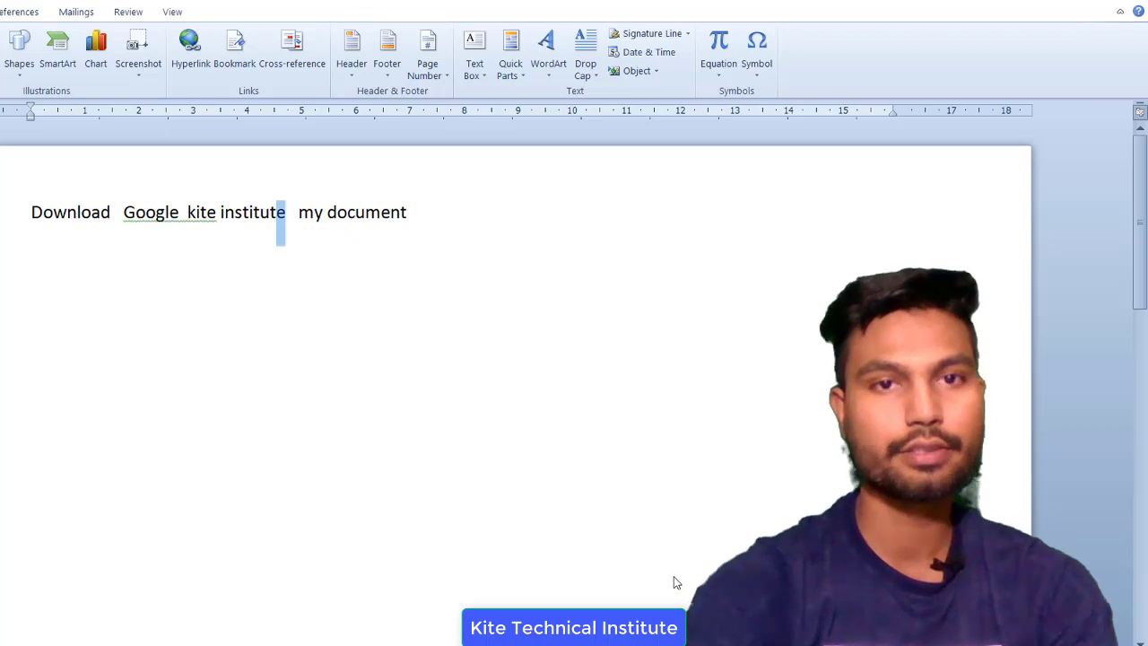
key(shift+Left)
key(shift+Left)
key(shift+Left)
key(shift+Left)
key(shift+Left)
key(shift+Left)
key(shift+Left)
key(shift+Left)
key(shift+Left)
key(shift+Left)
key(shift+Left)
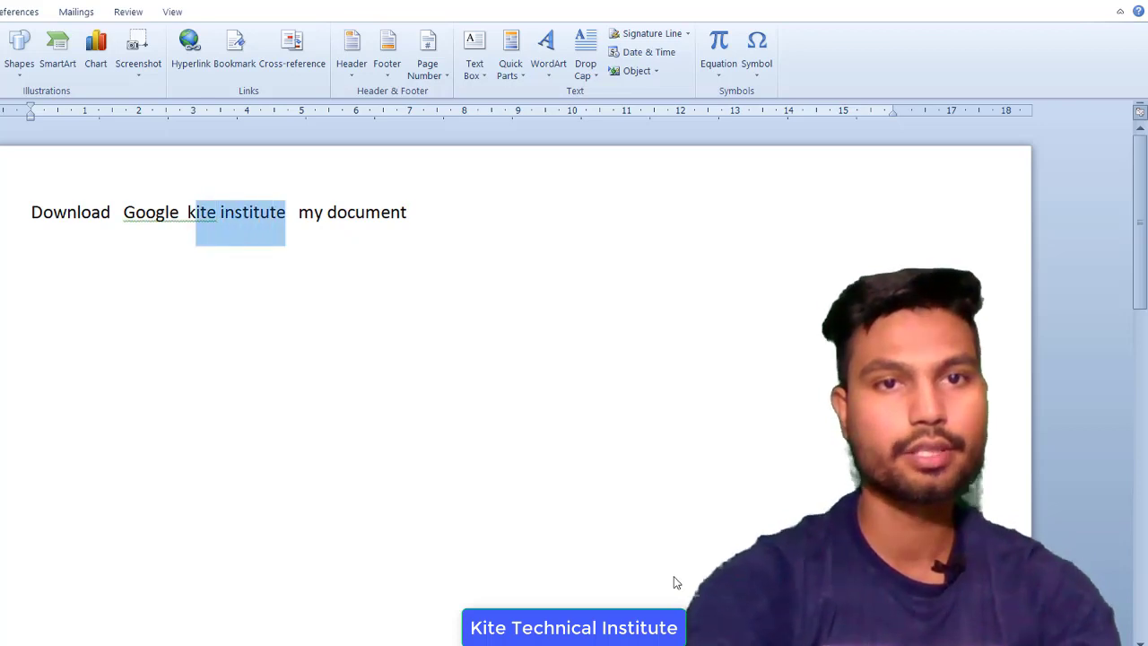
key(shift+Left)
key(ctrl+k)
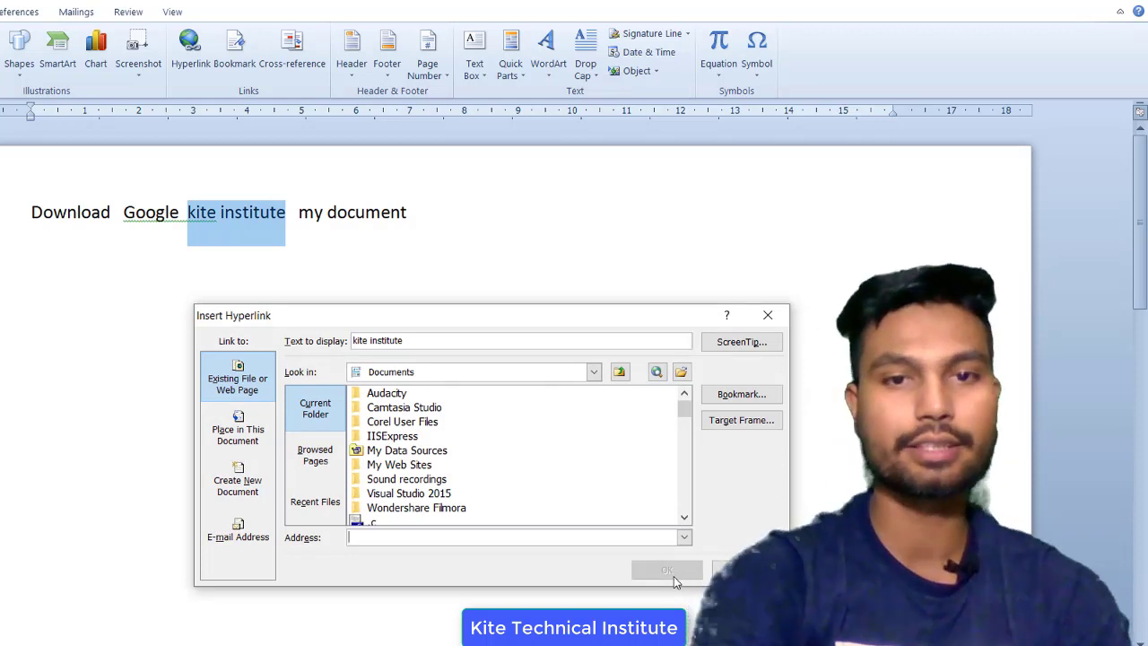
text(http://www.kiteinst.com/)
click(673, 576)
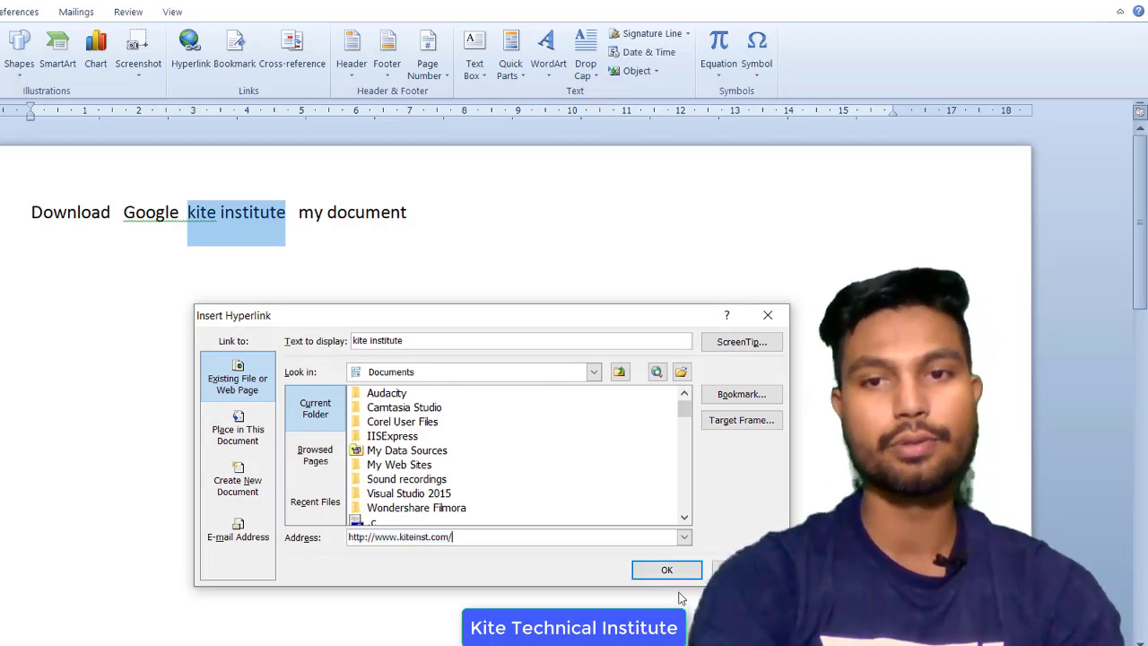
click(669, 573)
click(392, 418)
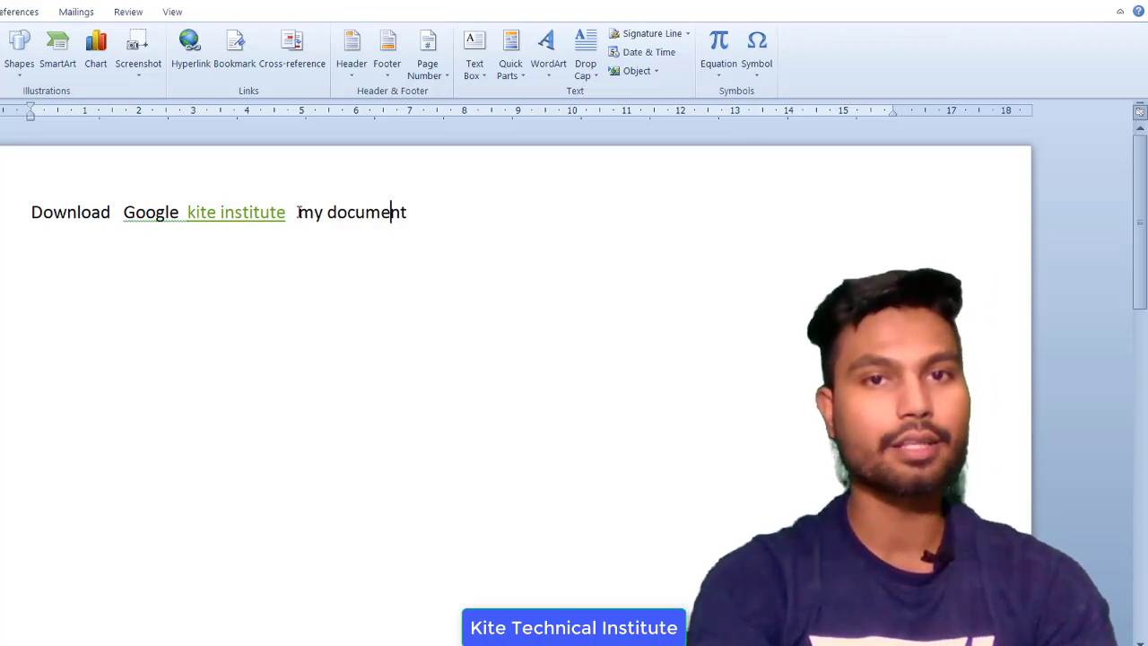
click(298, 211)
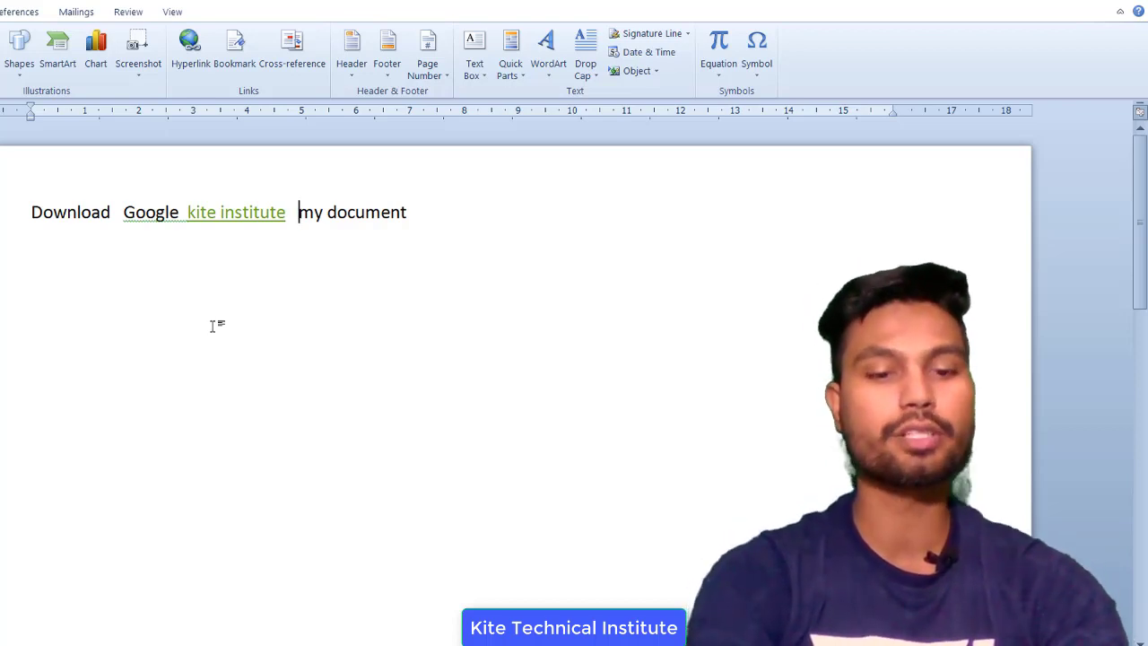
mouse_move(236, 213)
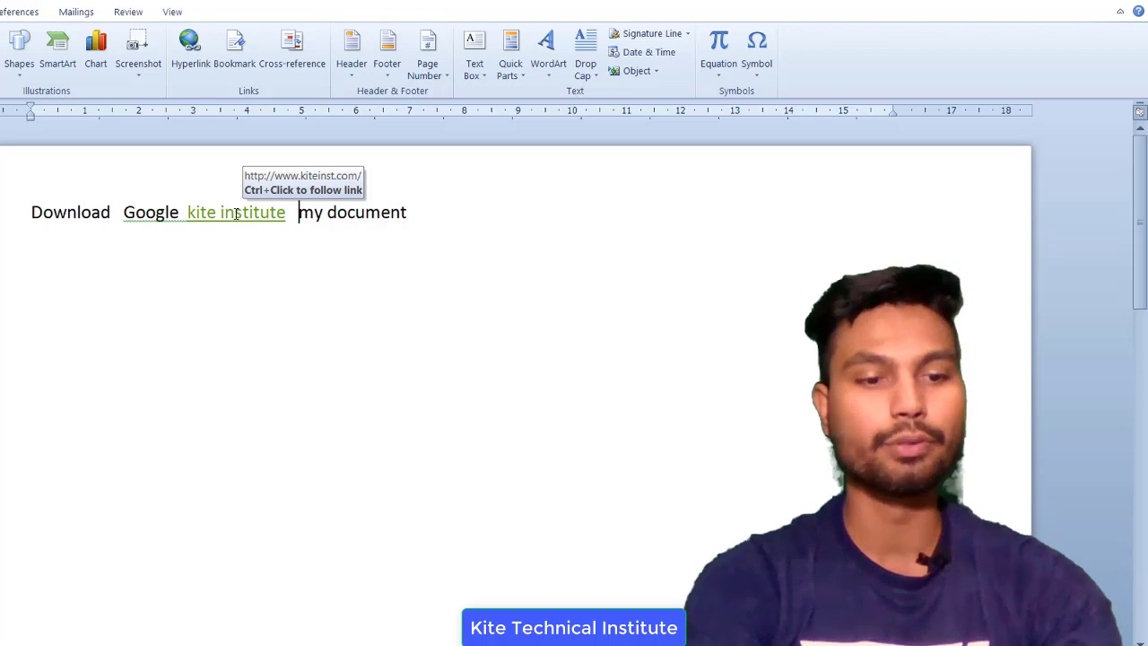
Step: Follow the 'kite institute' link to open kiteinst.com in the browser
drag(236, 213, 237, 218)
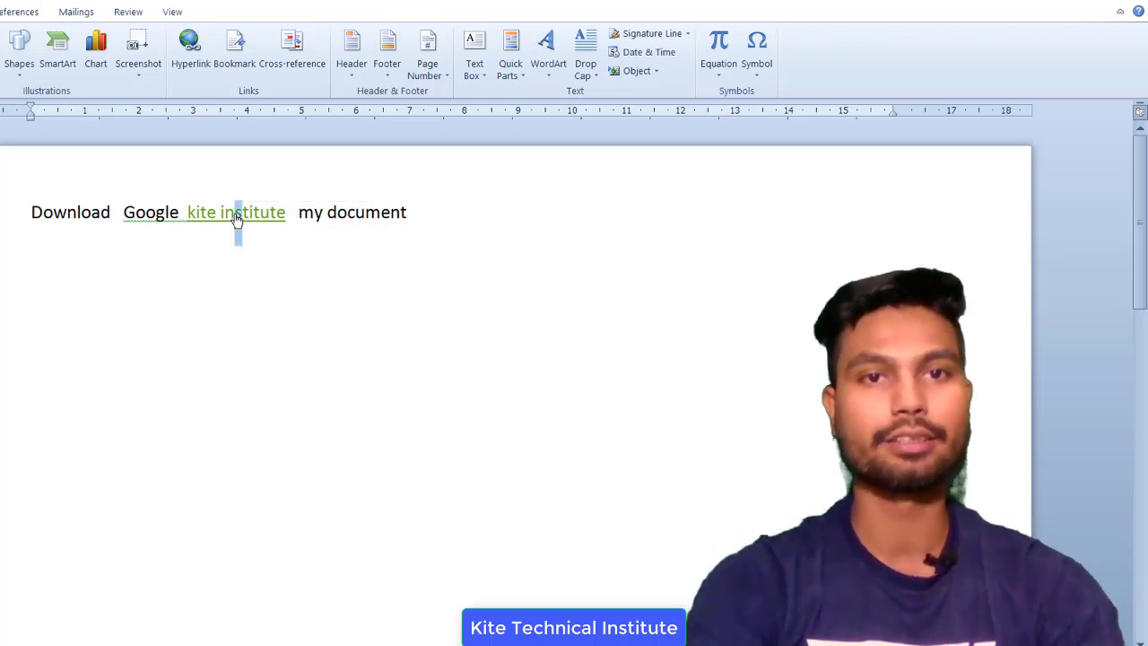
ctrl+click(237, 219)
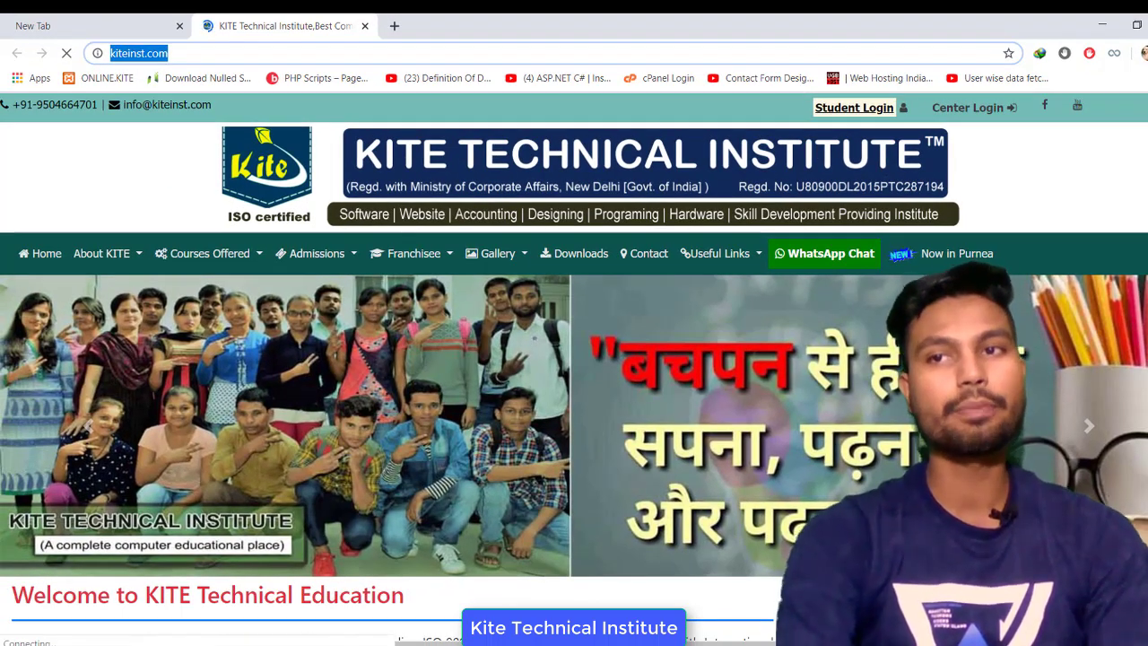
Step: Browse the kiteinst.com homepage, check its full address, then minimize Chrome
scroll(574, 386, down, 2)
scroll(574, 386, down, 2)
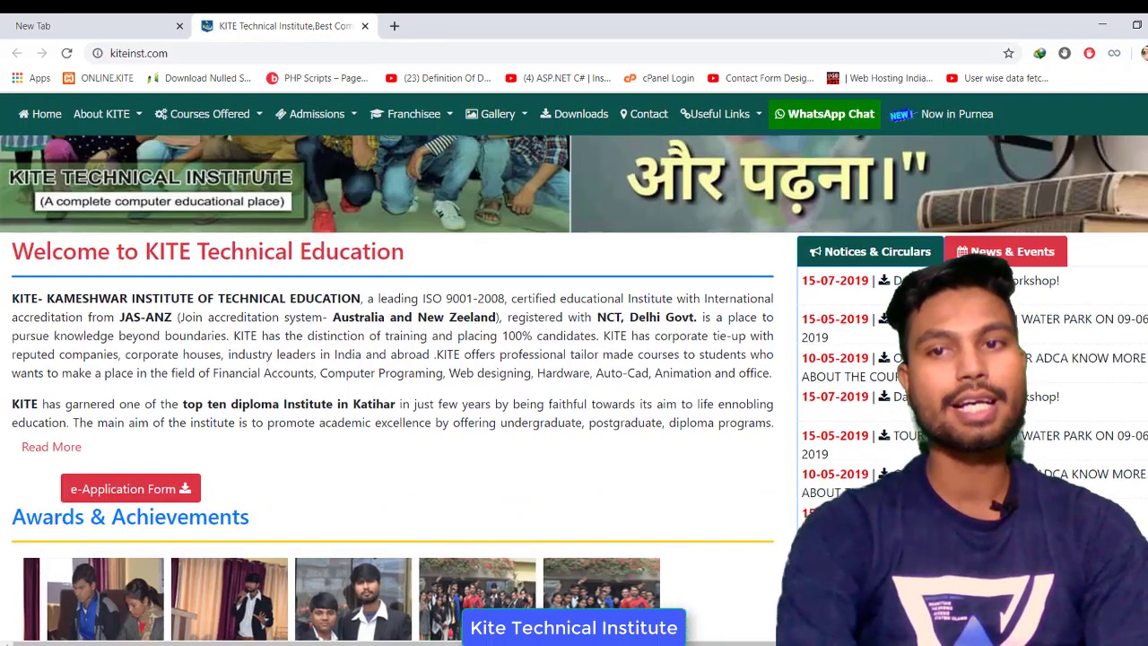
scroll(574, 386, down, 2)
scroll(574, 386, down, 2)
scroll(574, 385, down, 2)
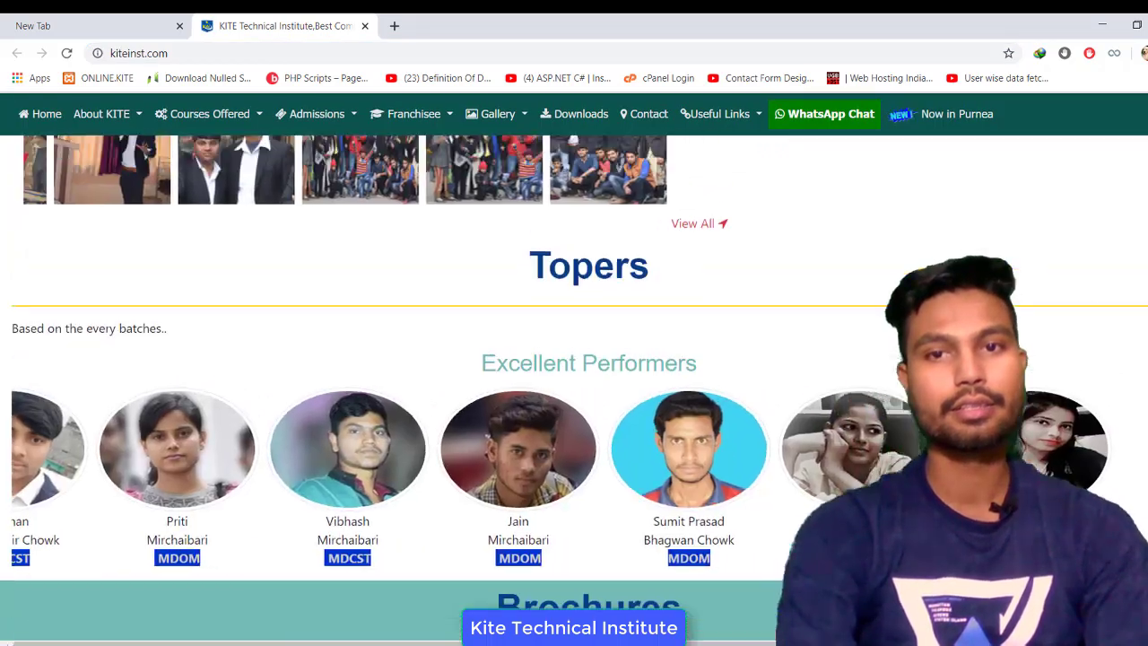
scroll(574, 386, up, 8)
scroll(1088, 129, up, 2)
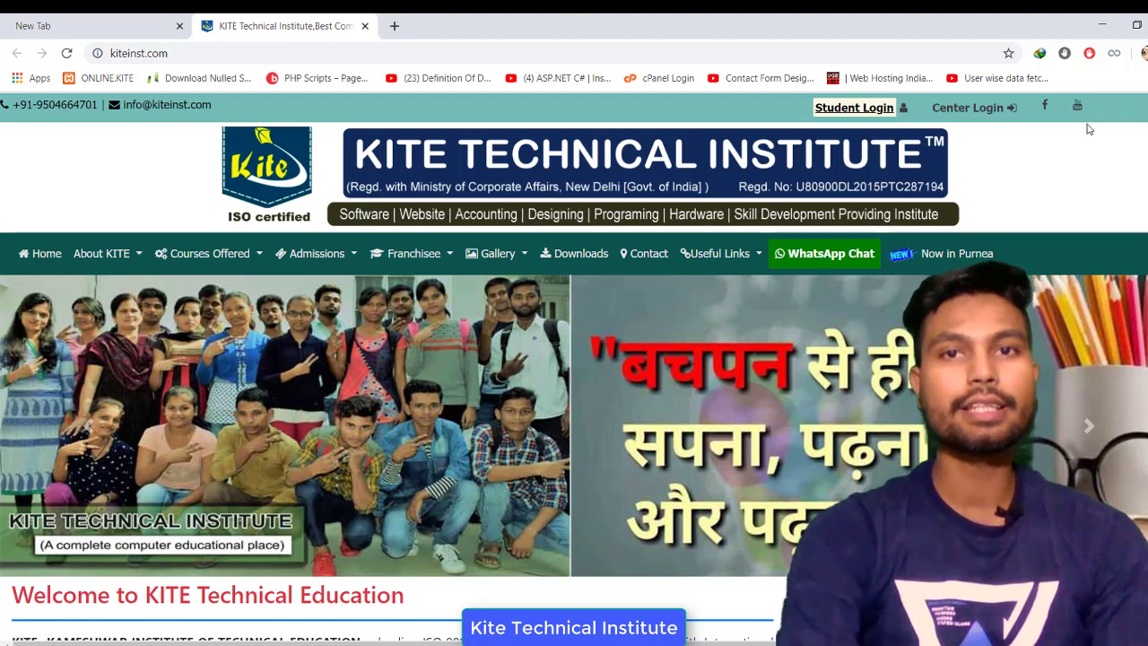
click(315, 52)
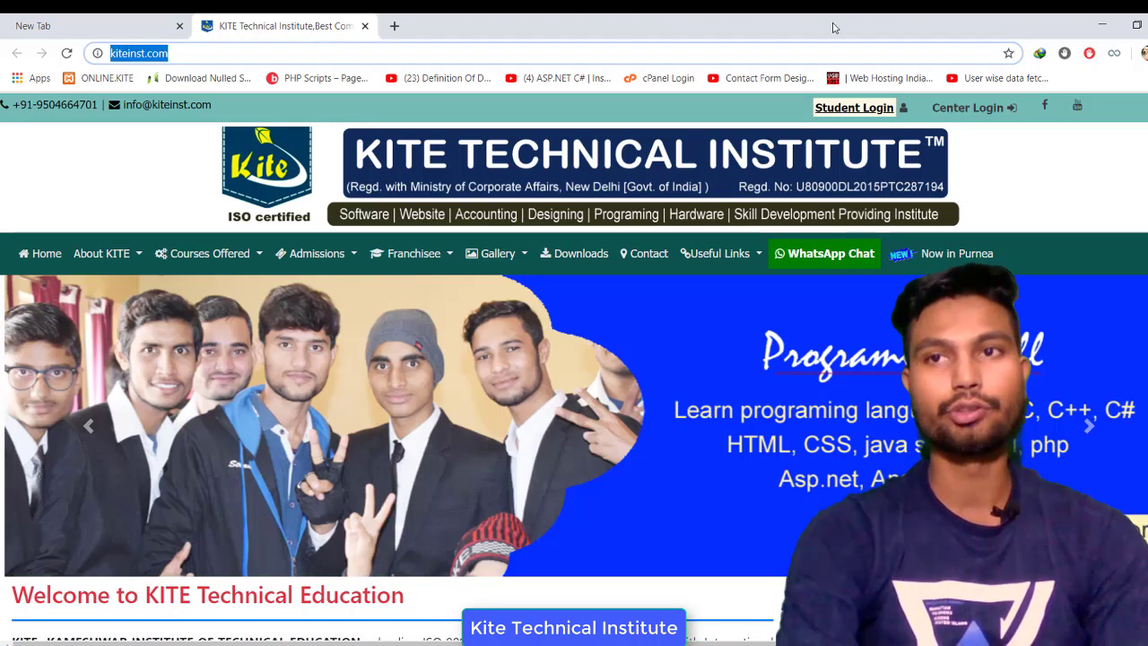
click(1102, 25)
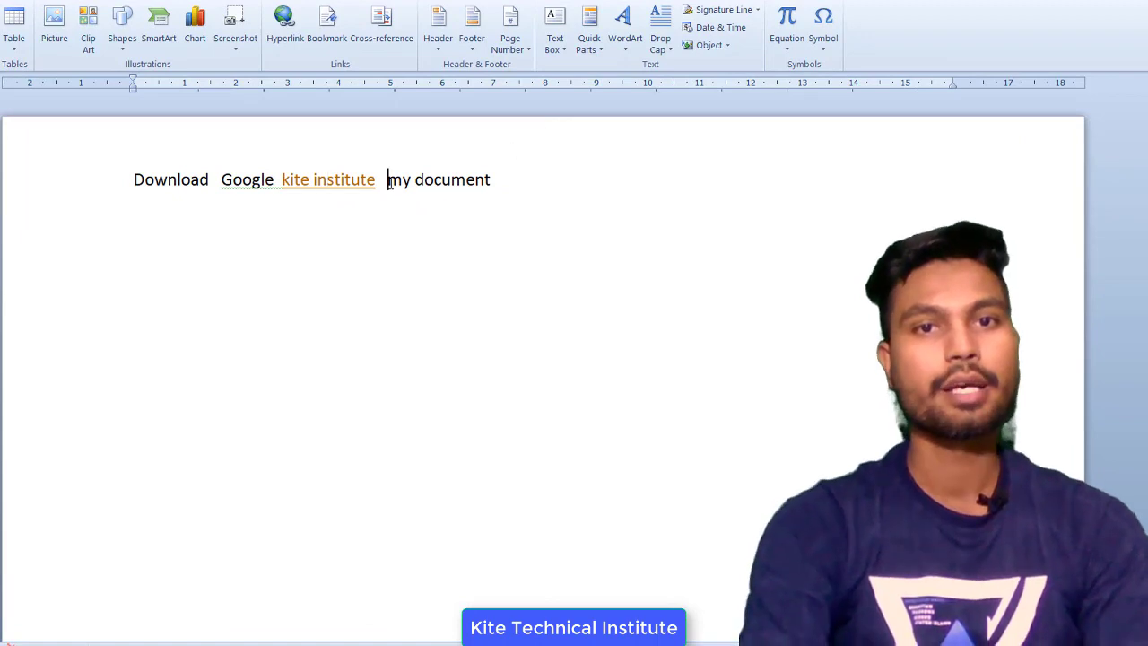
Step: Link 'my document' to CNW.docx in the current folder and open it via the link
drag(388, 183, 490, 183)
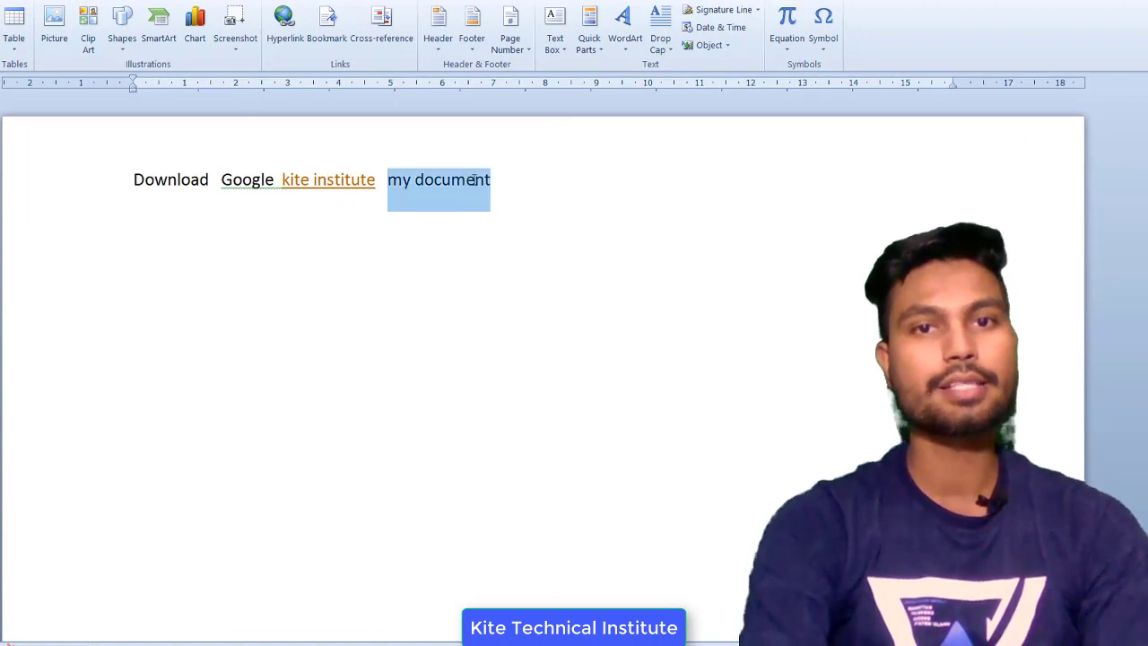
click(284, 25)
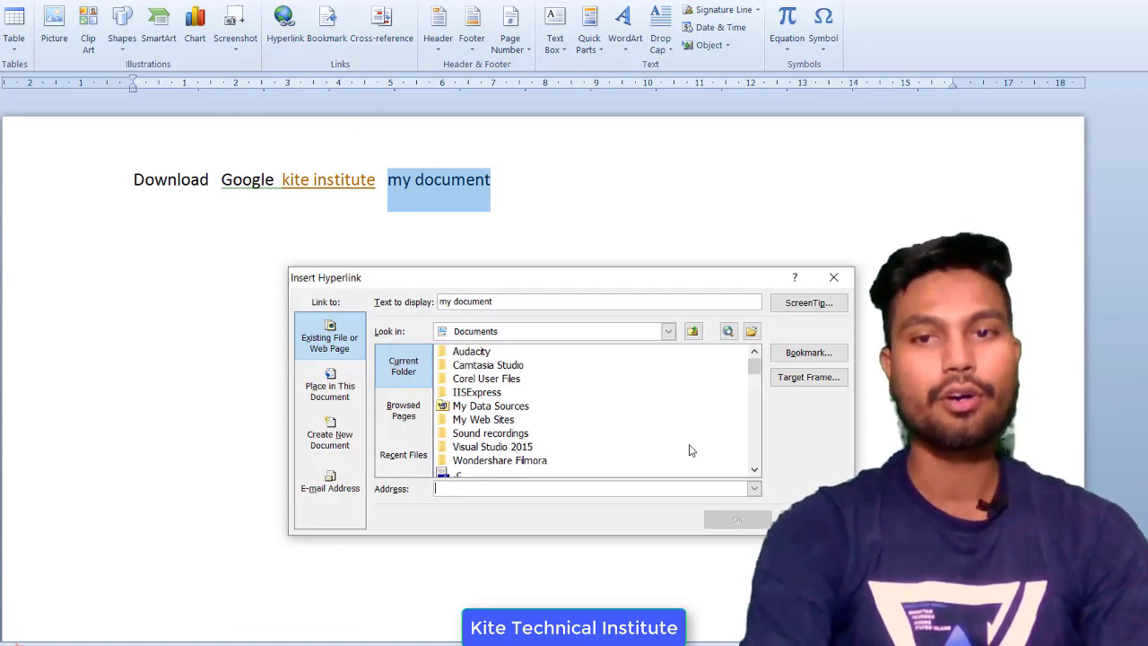
scroll(754, 464, down, 3)
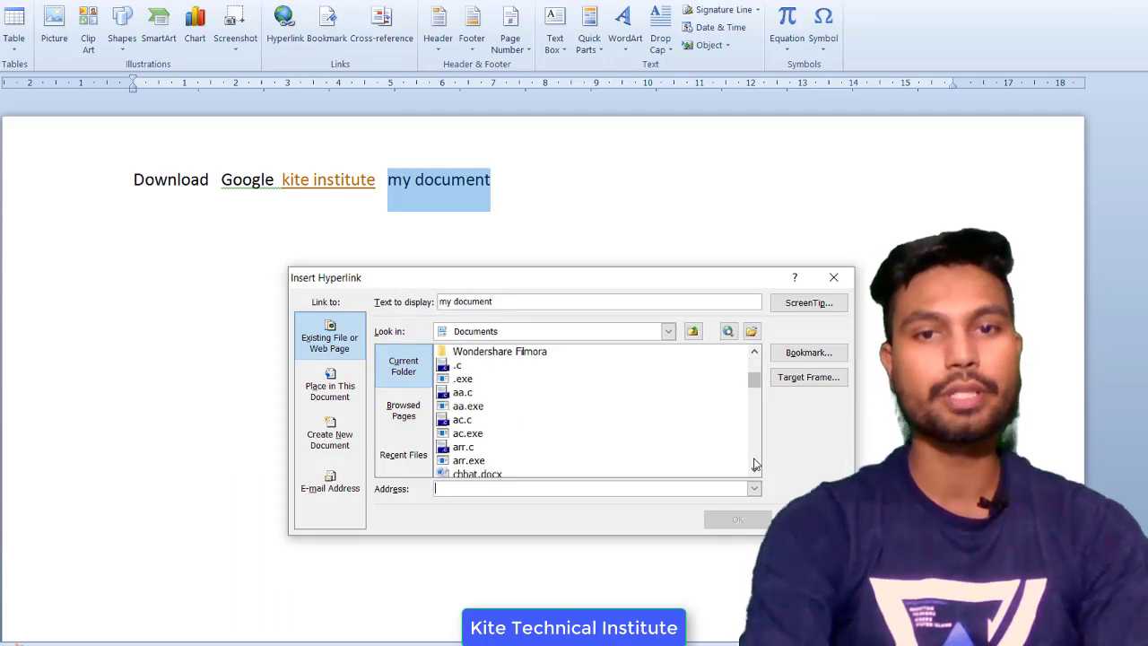
scroll(754, 464, down, 3)
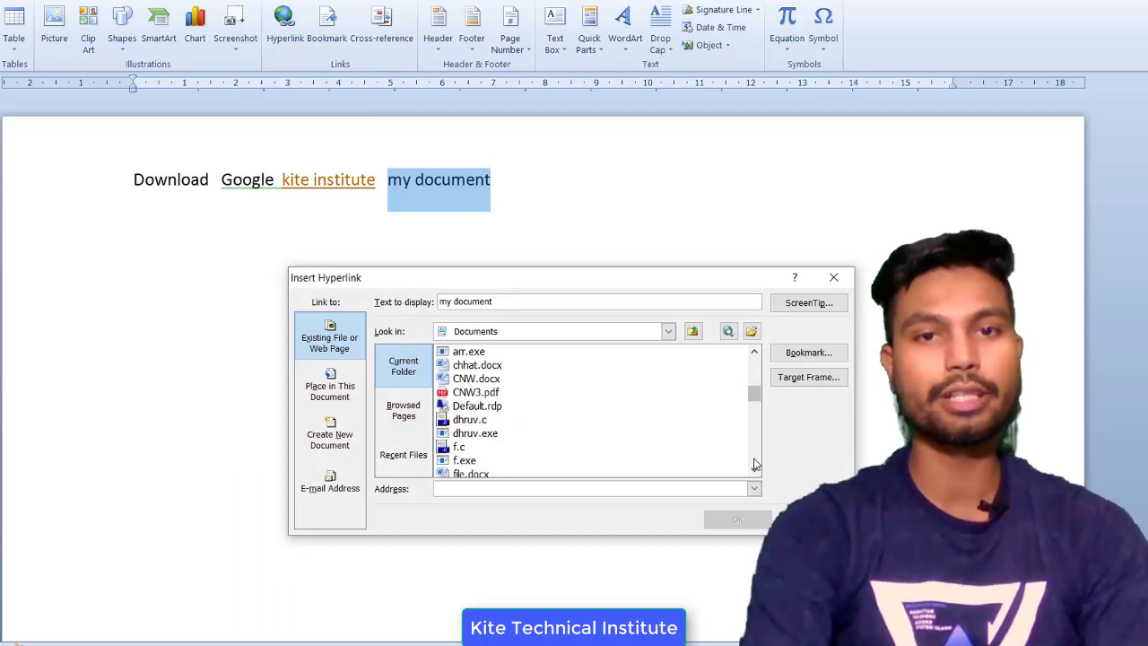
click(468, 380)
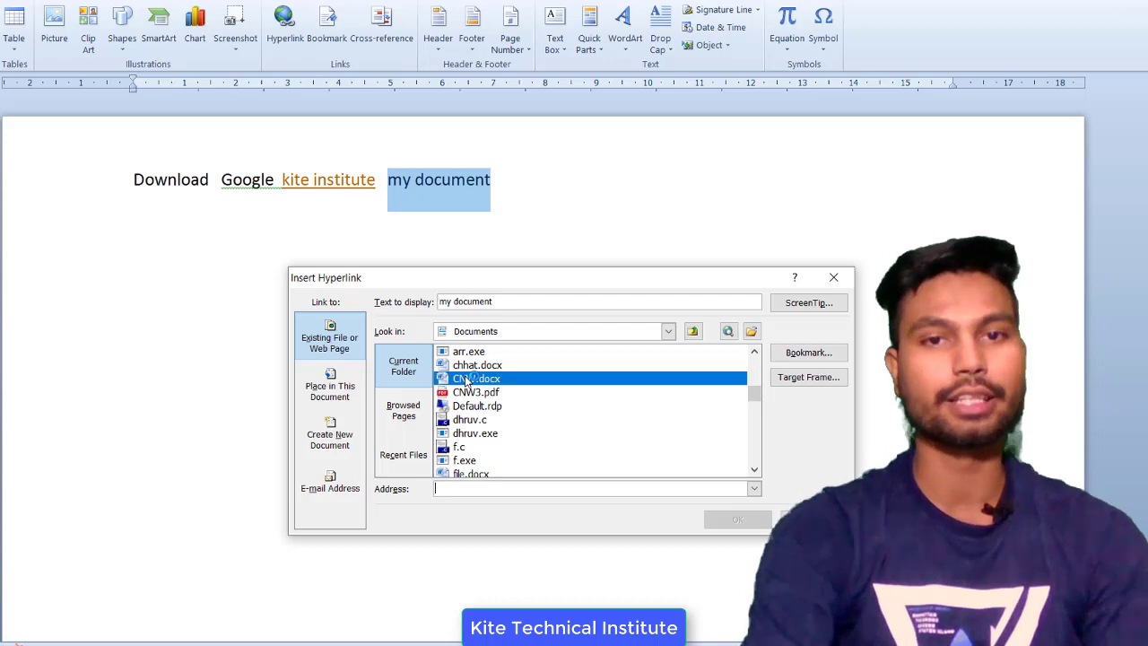
click(726, 521)
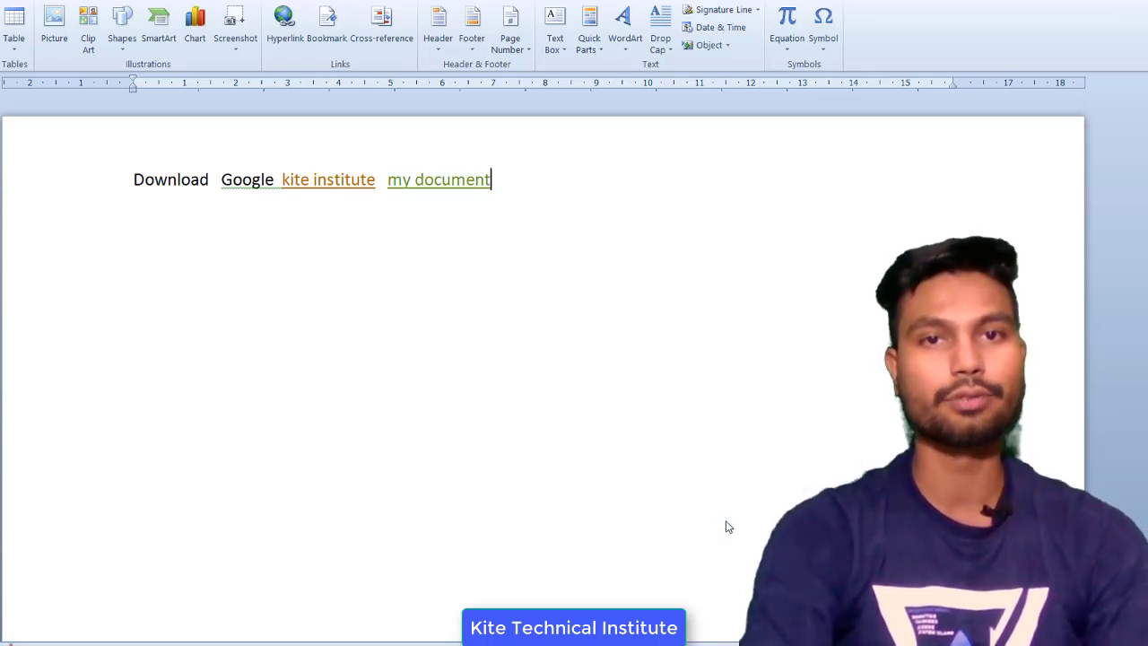
ctrl+click(455, 182)
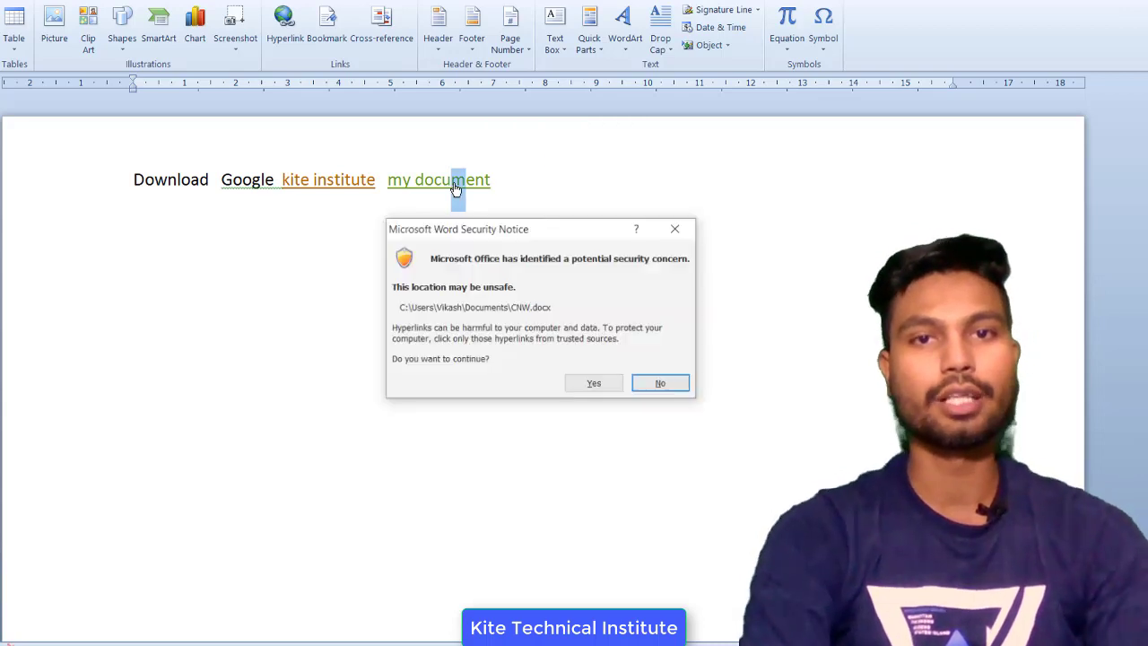
click(607, 385)
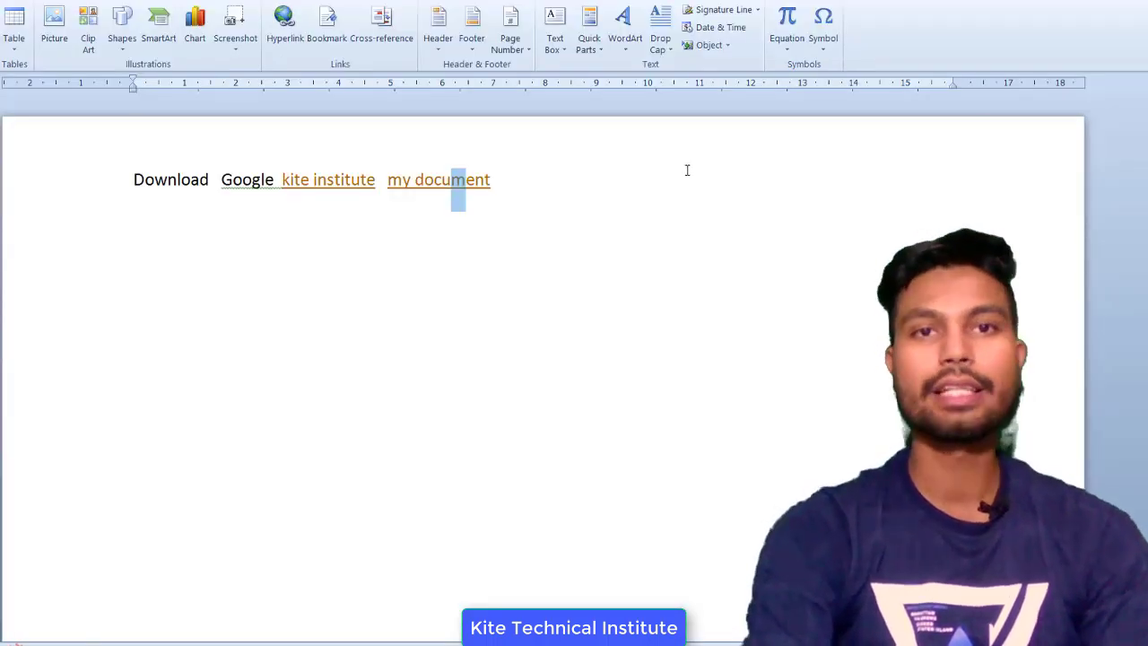
Step: Delete the entire line of links from the page
drag(509, 190, 38, 195)
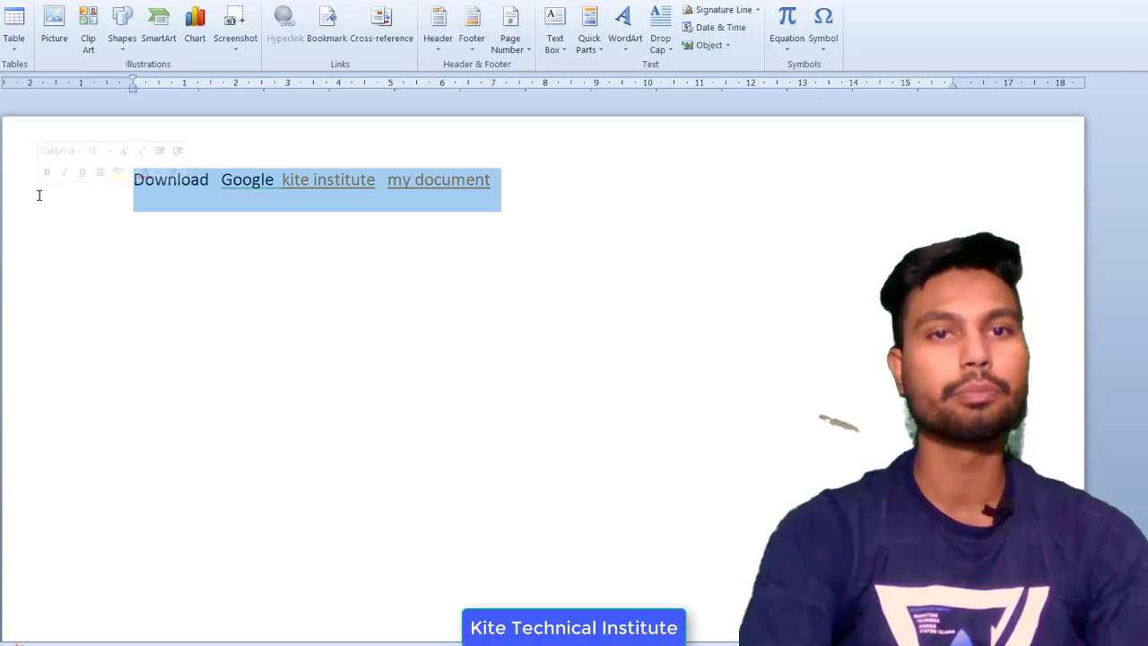
key(Delete)
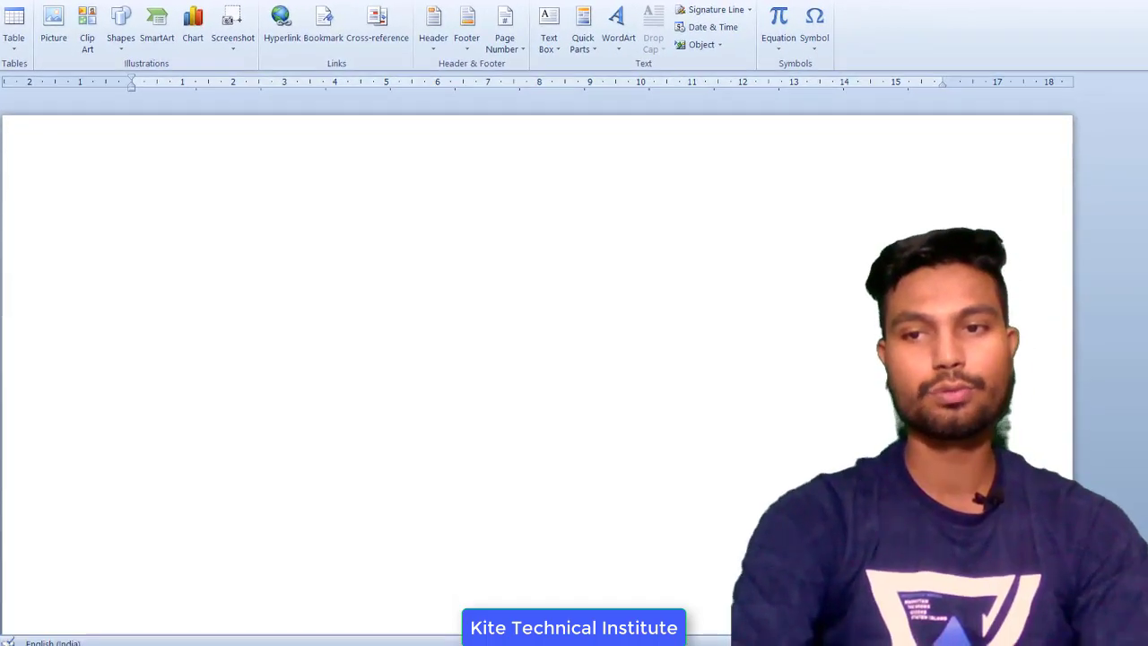
scroll(538, 358, down, 3)
scroll(285, 628, down, 2)
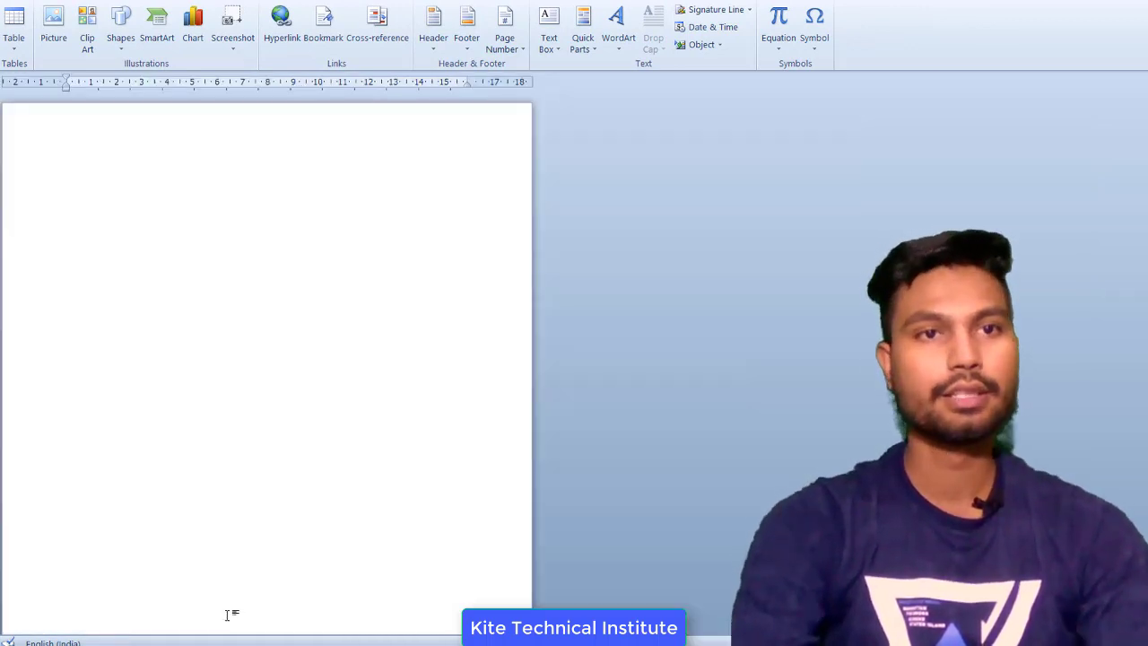
Step: Type 'This is my First Page' on the page and remove the stray 1
text(Pa)
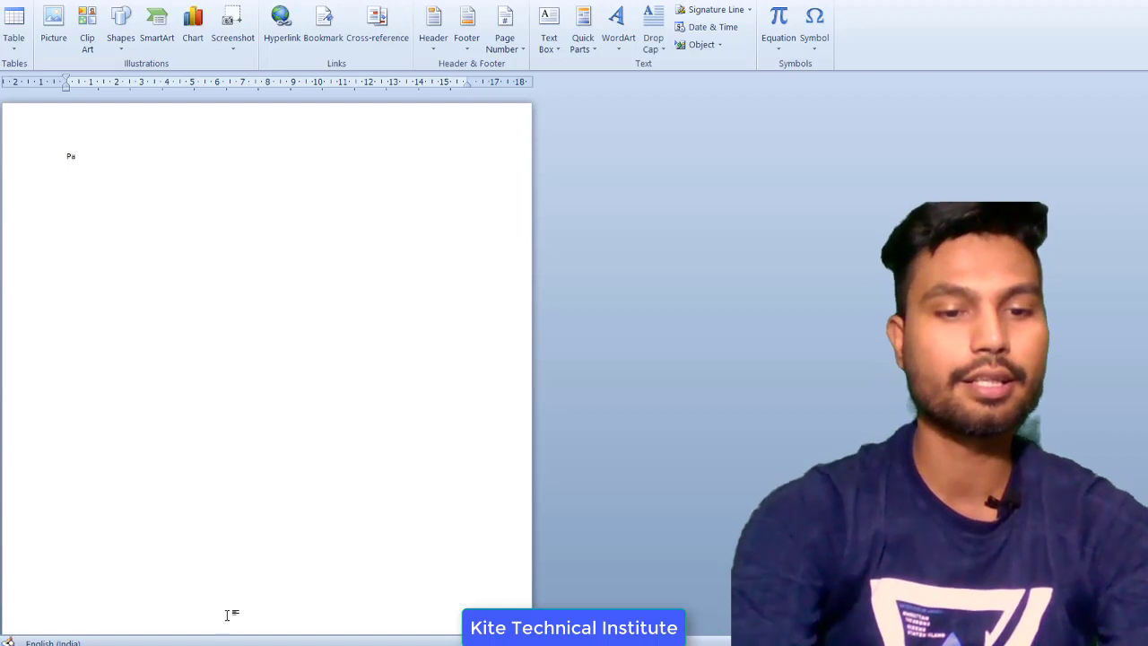
text(ge 1)
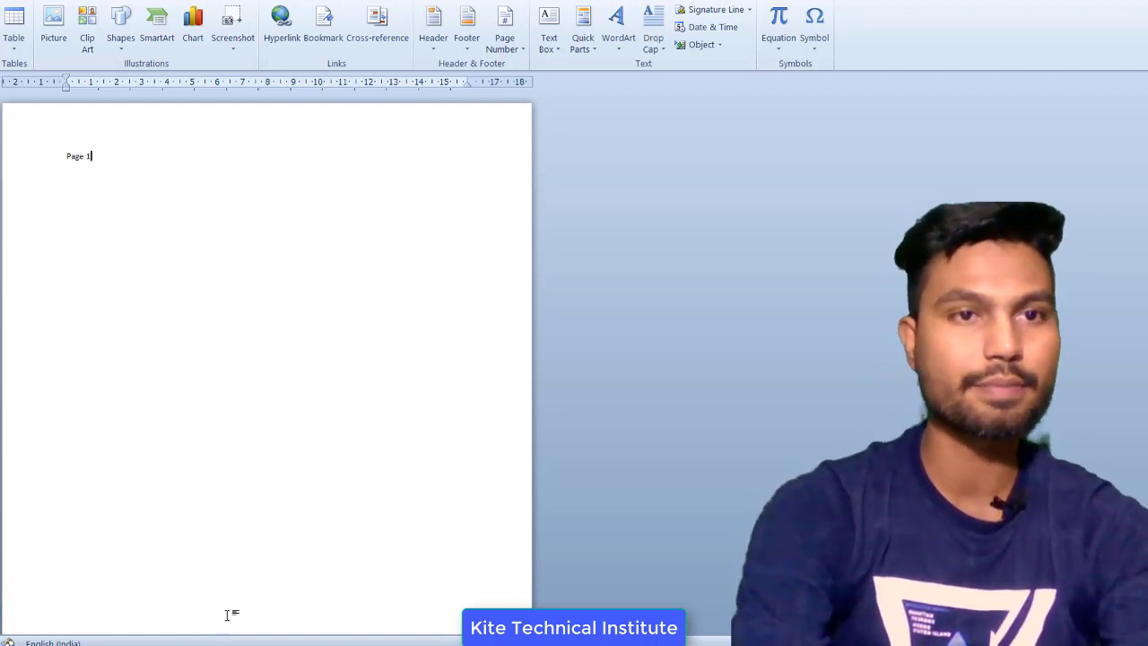
key(Left)
key(Left)
key(Left)
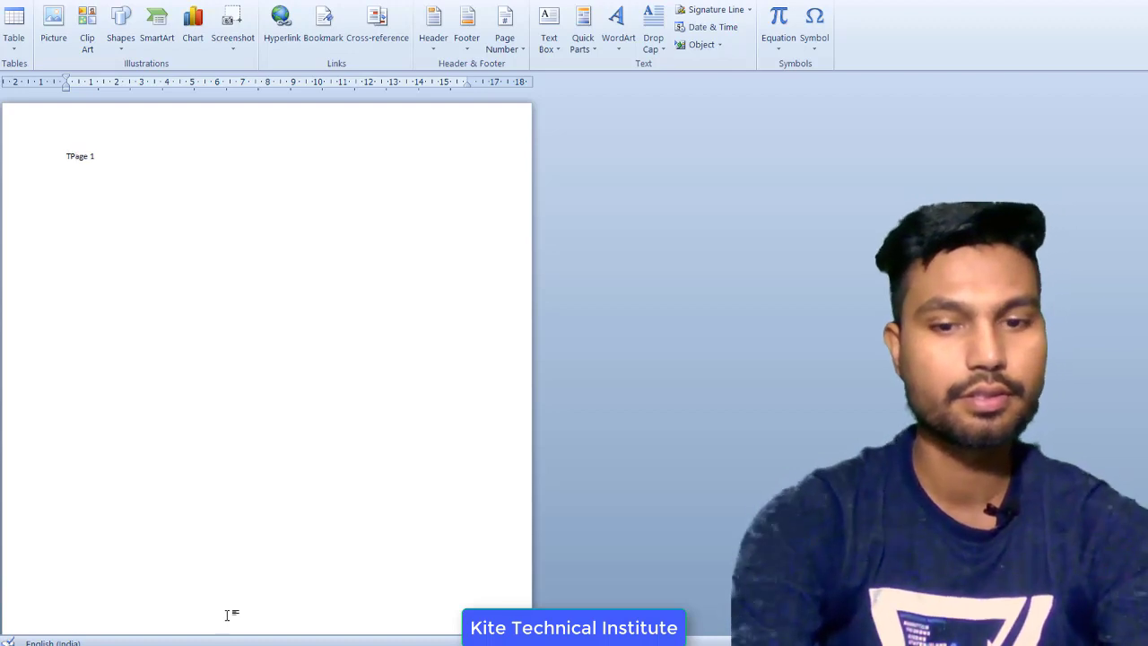
text(This )
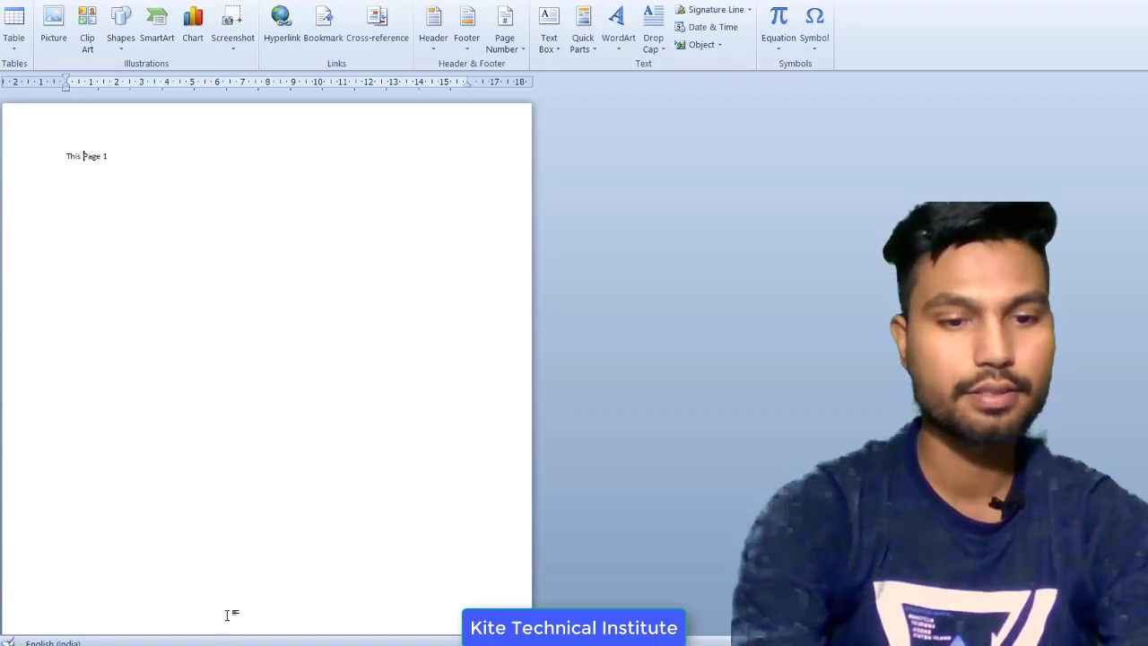
text(is  m)
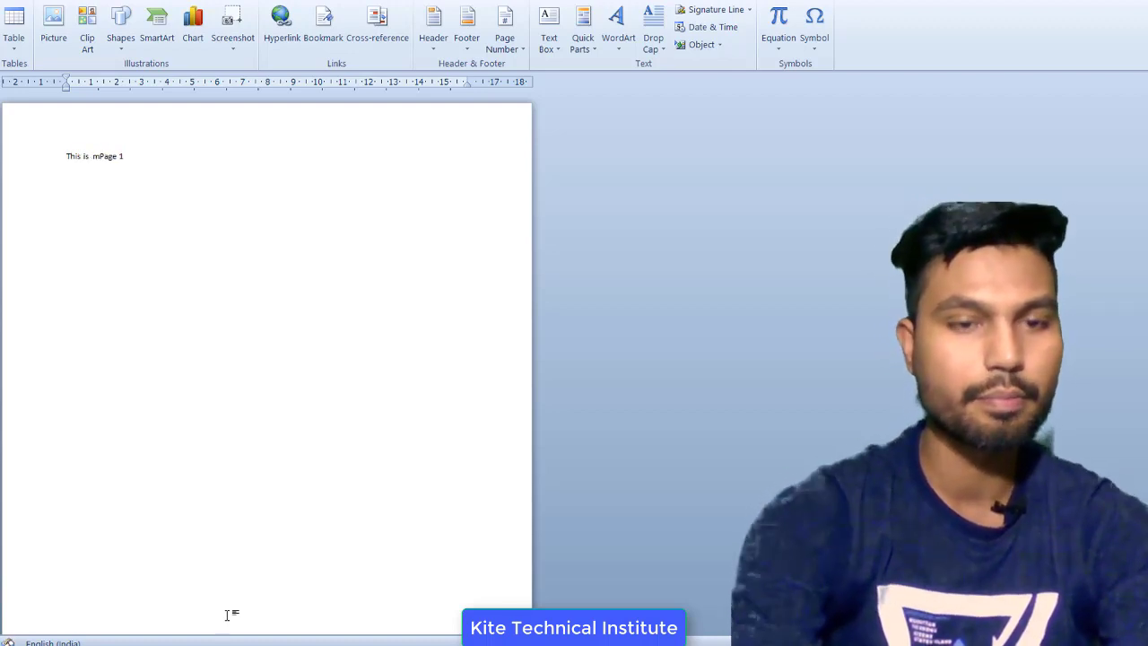
text(y Firs)
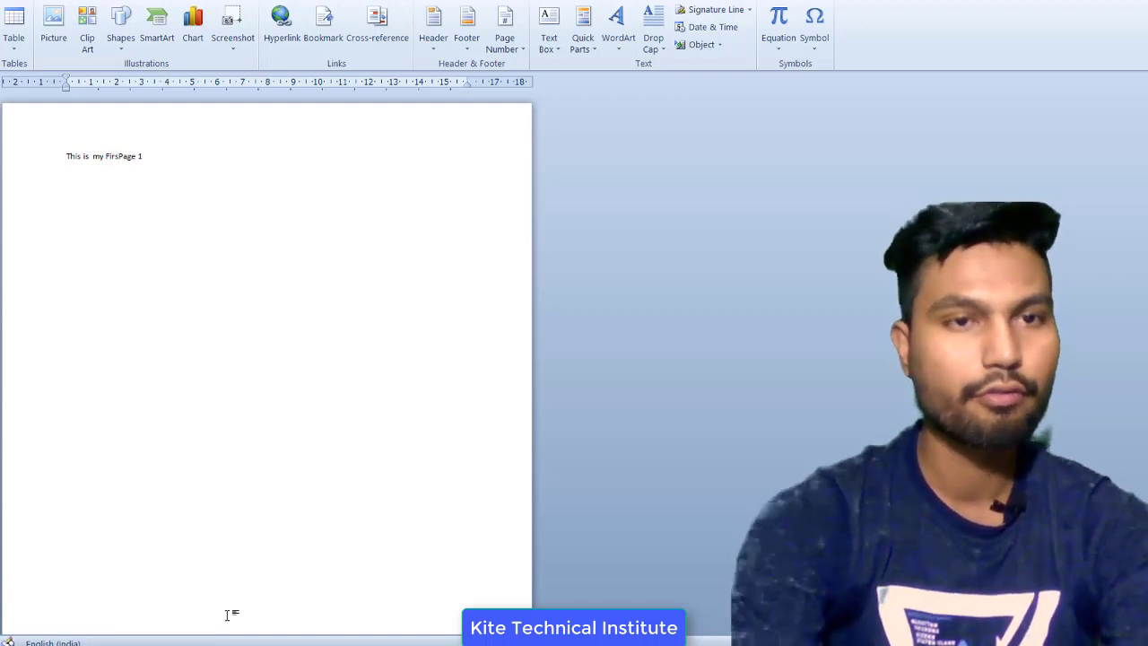
text(t)
key(Right)
key(Right)
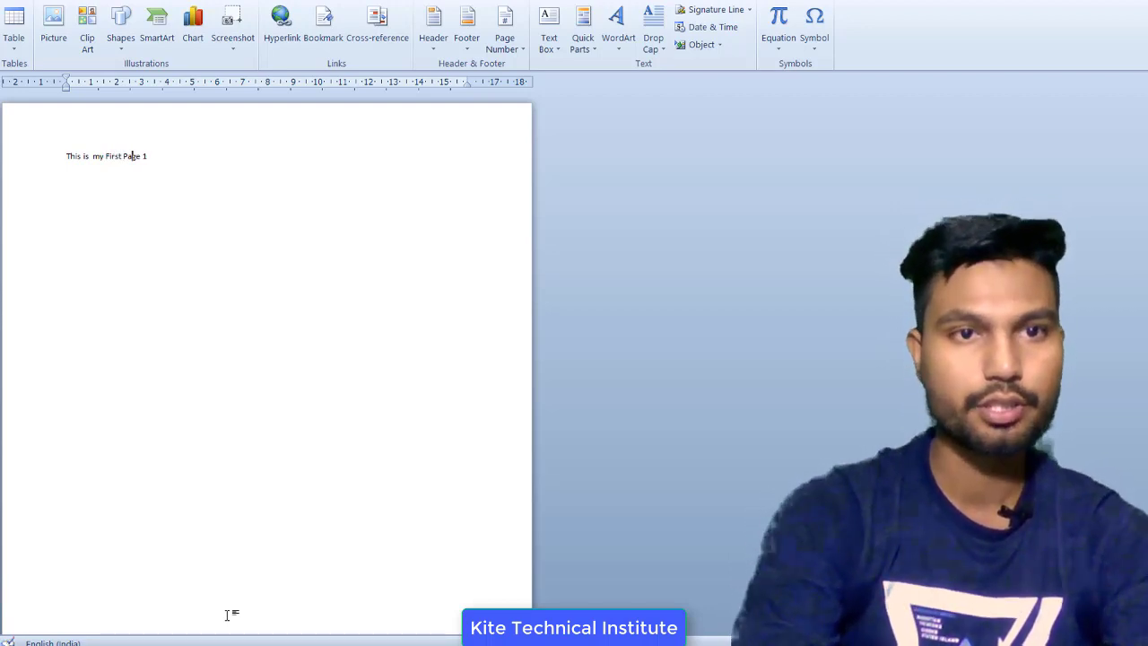
key(Right)
key(Right)
key(Right)
key(BackSpace)
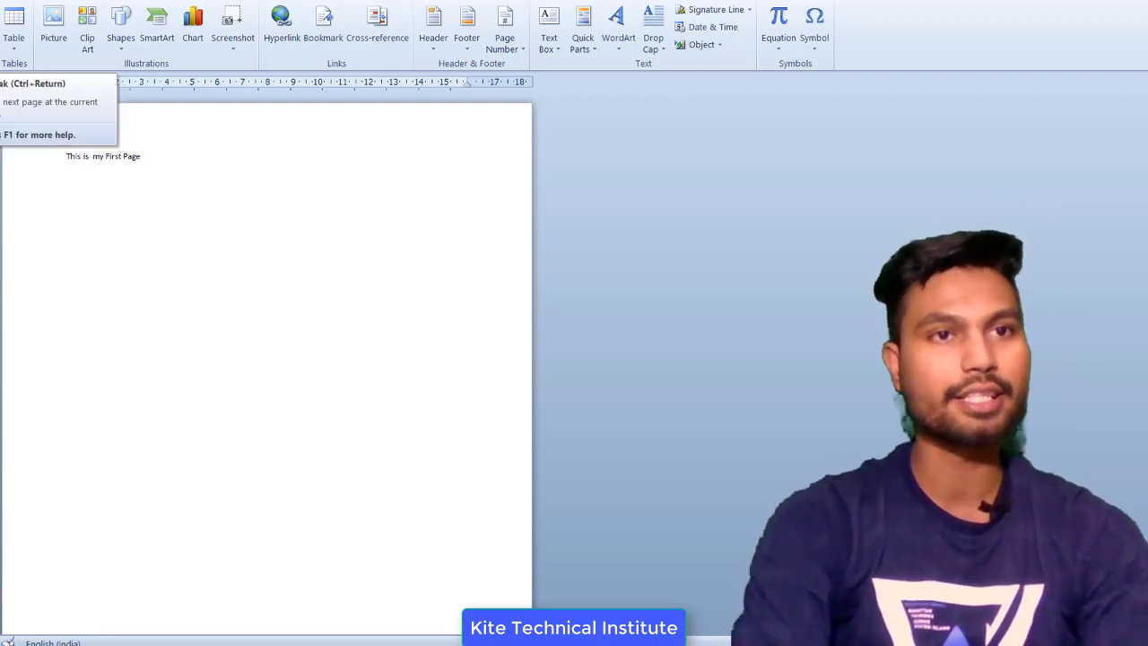
Step: Insert a page break and write 'This is my 2nd page' on the new page
key(ctrl+Return)
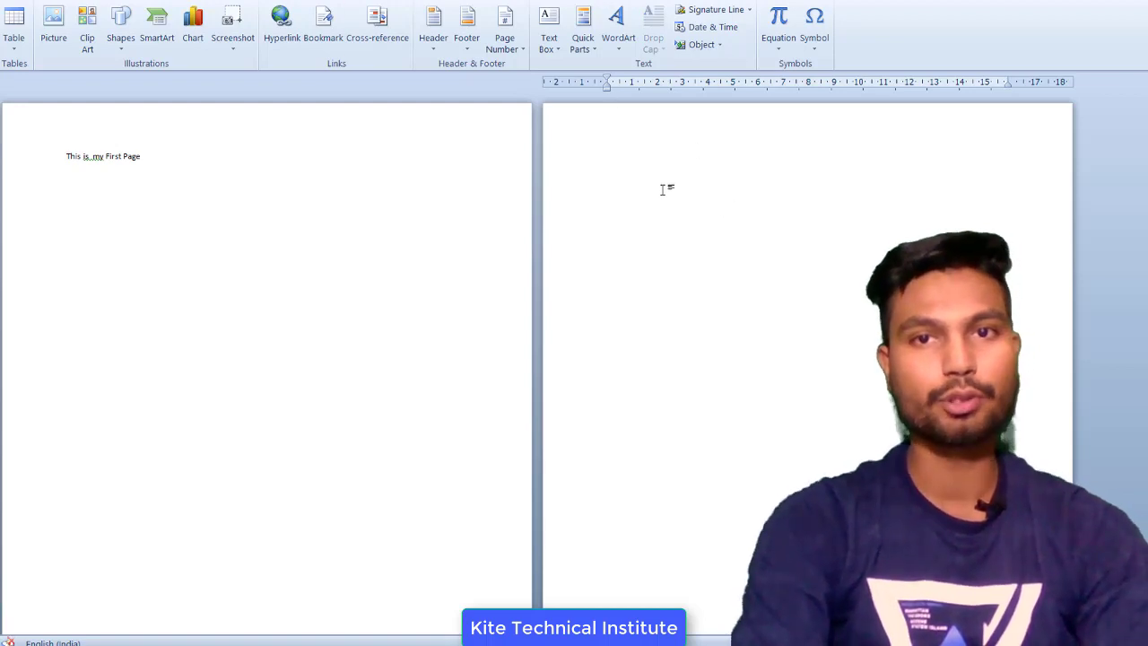
text(This is)
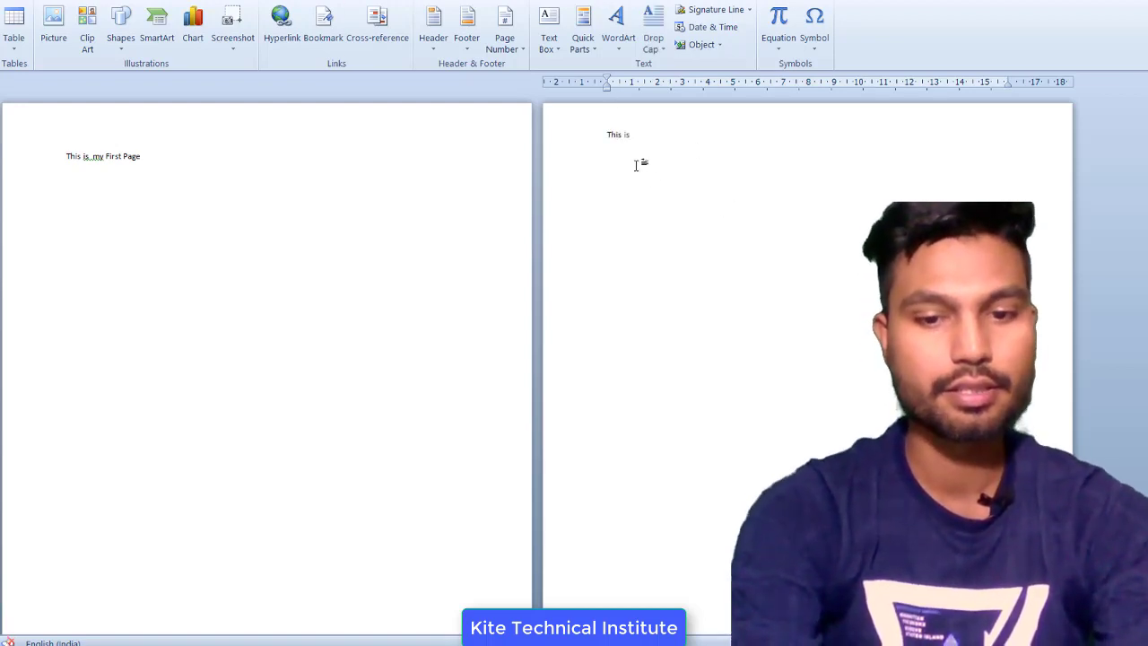
text( my 2n)
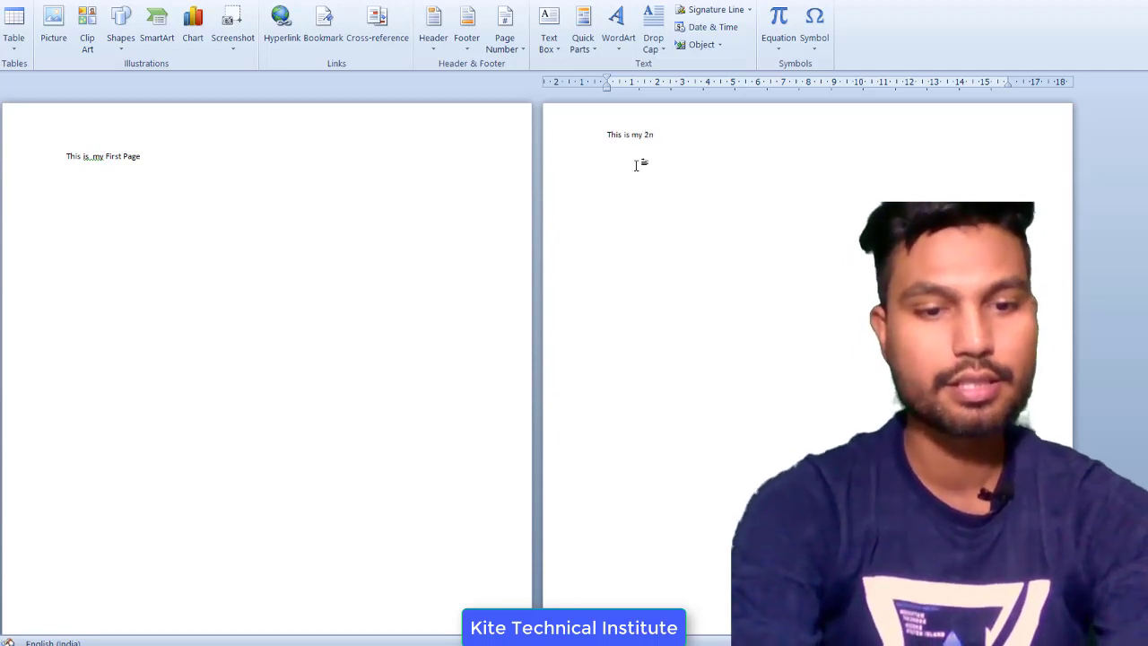
text(d )
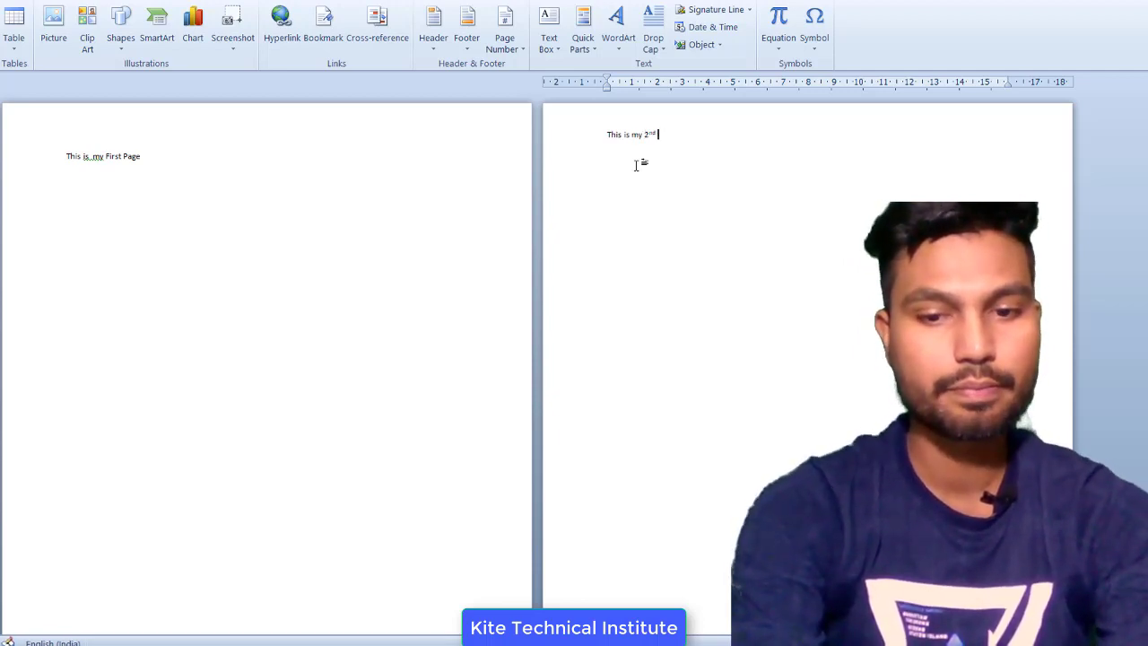
text(op)
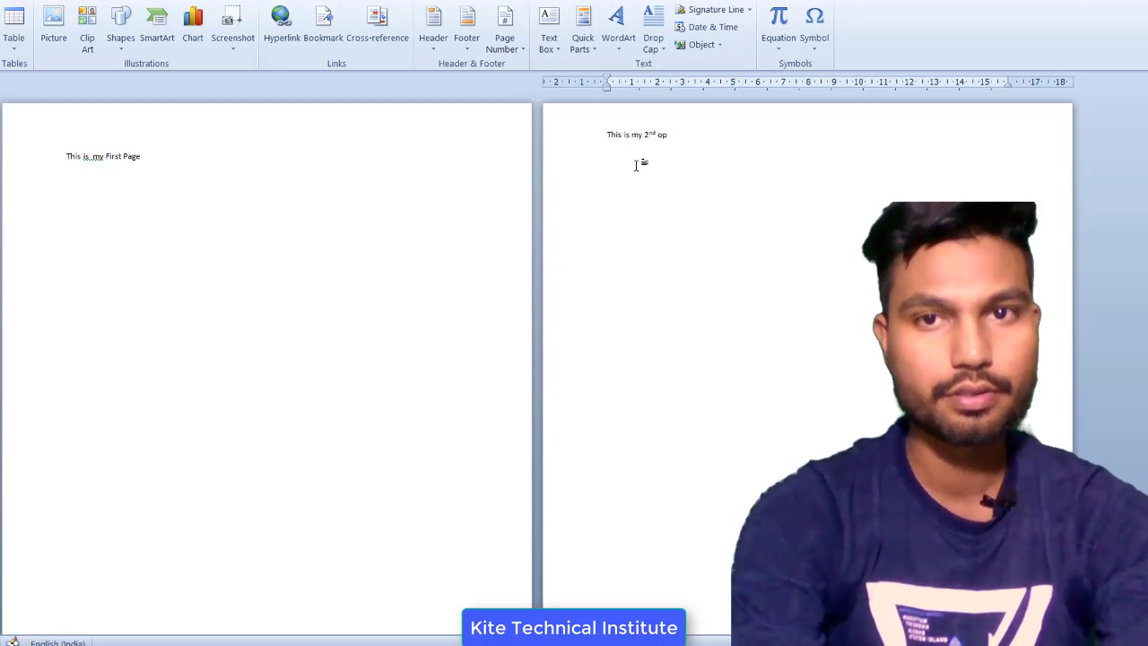
key(BackSpace)
key(BackSpace)
text(page)
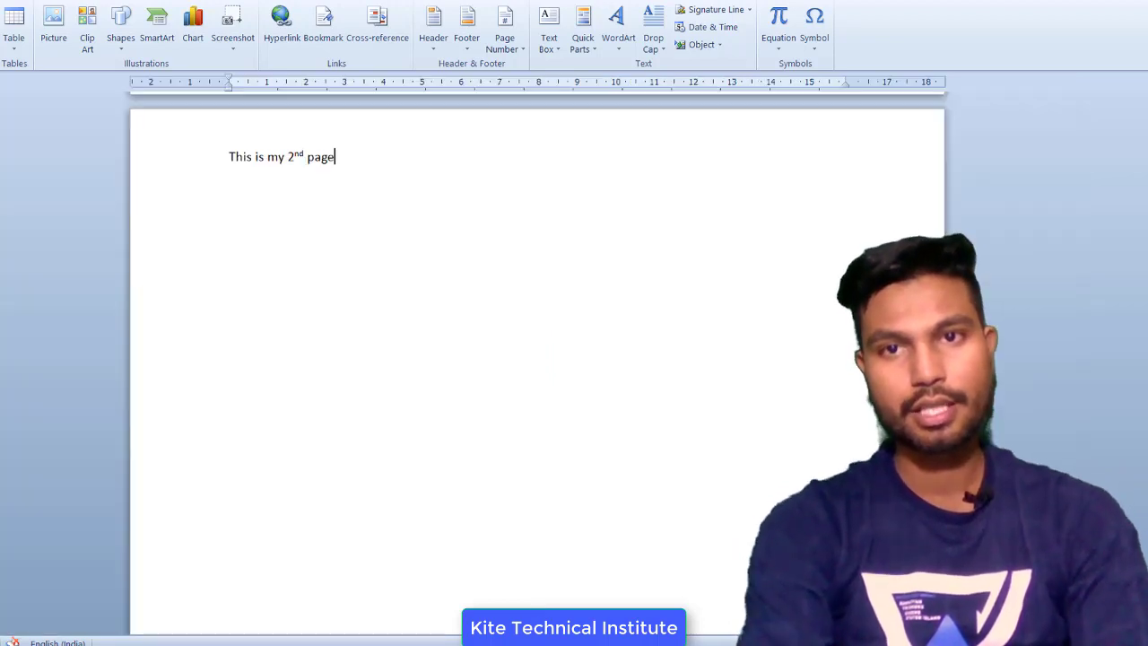
ctrl+scroll(673, 314, up, 3)
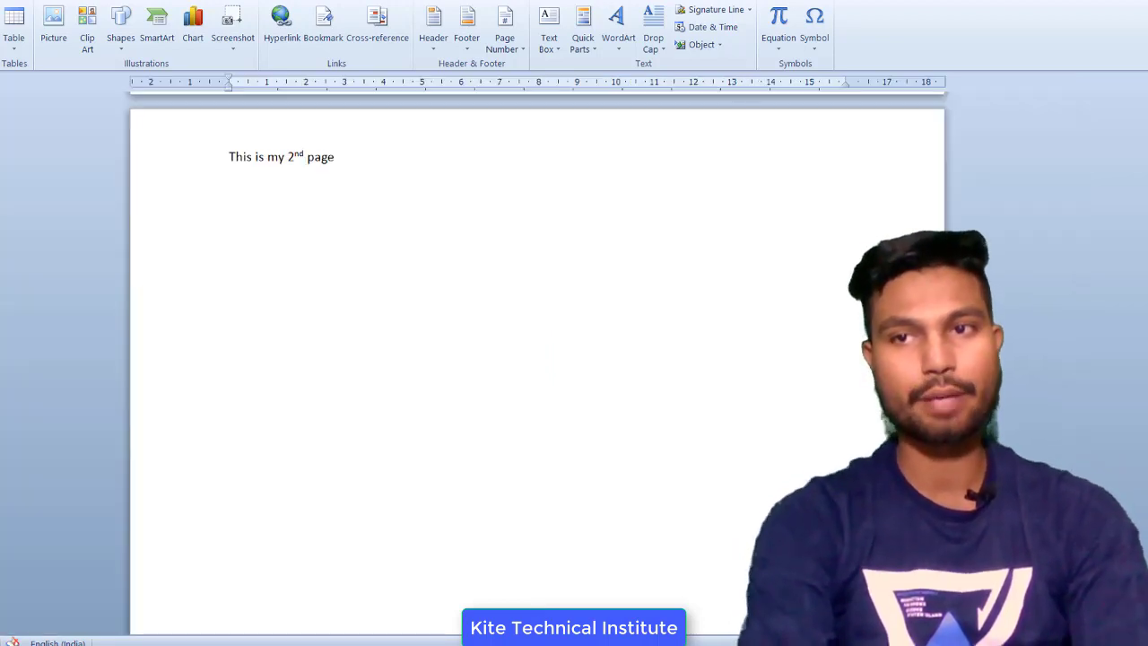
mouse_move(1143, 502)
mouse_down()
mouse_move(1144, 368)
mouse_move(1144, 381)
mouse_up()
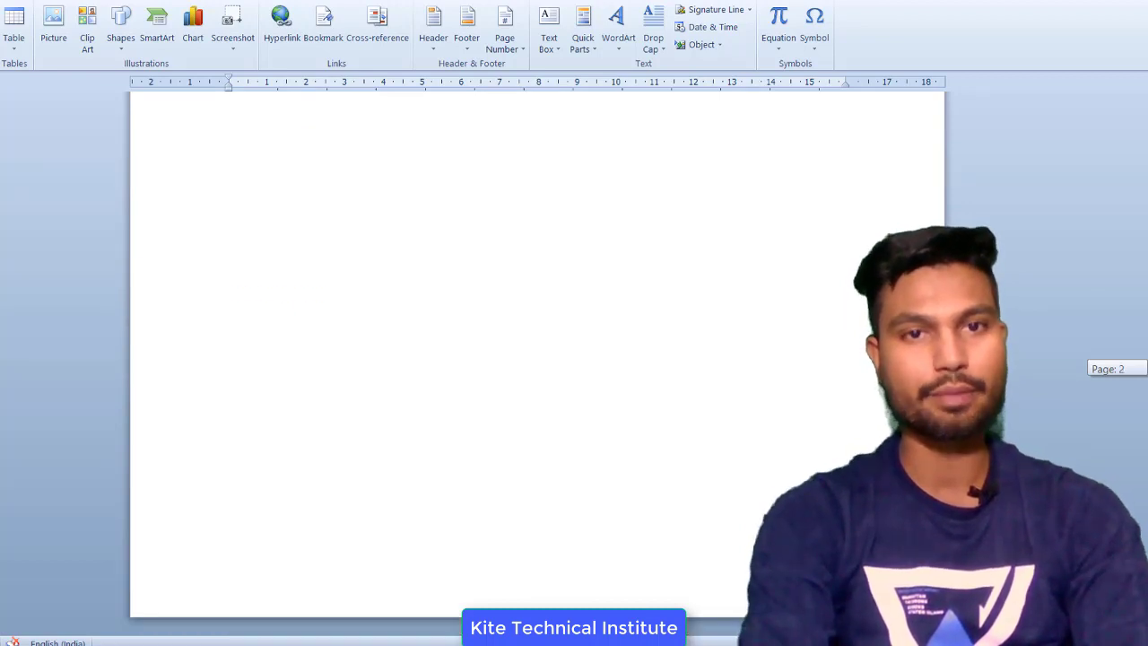
Step: Insert another page break and write 'This is my 3rd page' on page three
scroll(471, 302, up, 2)
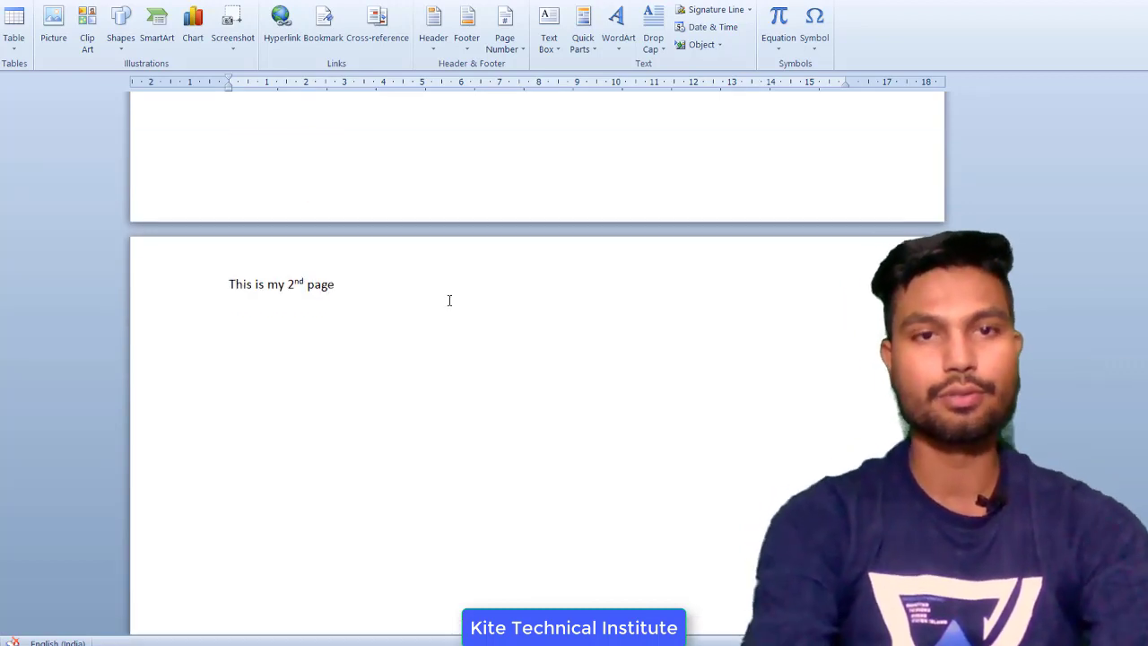
key(ctrl+Return)
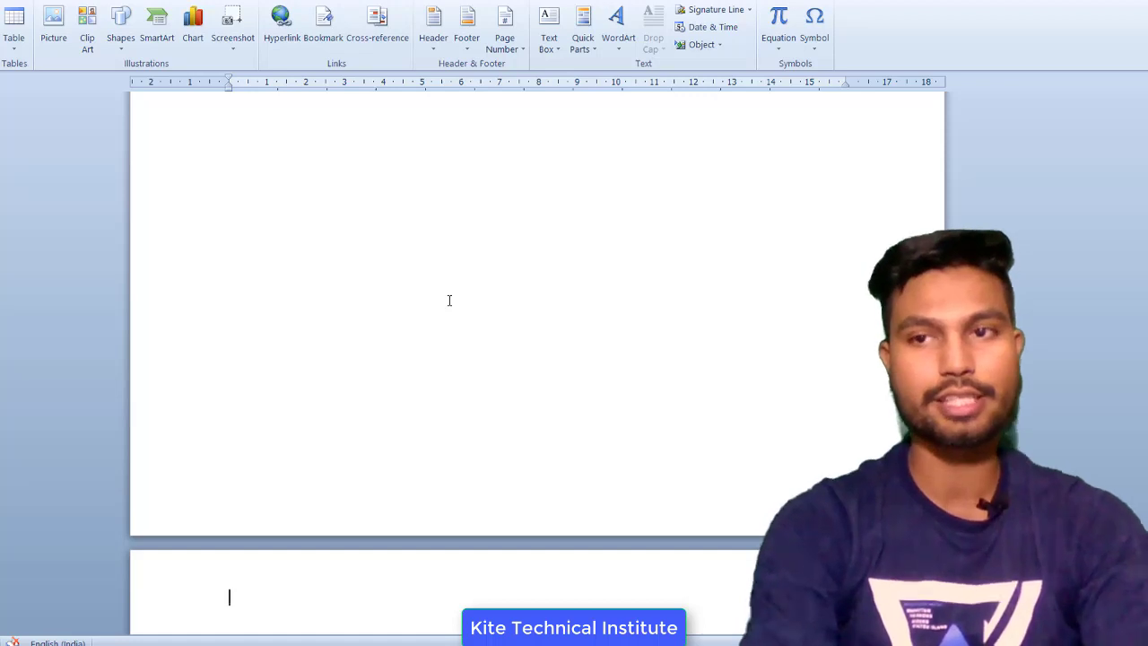
scroll(393, 366, down, 3)
scroll(393, 366, down, 2)
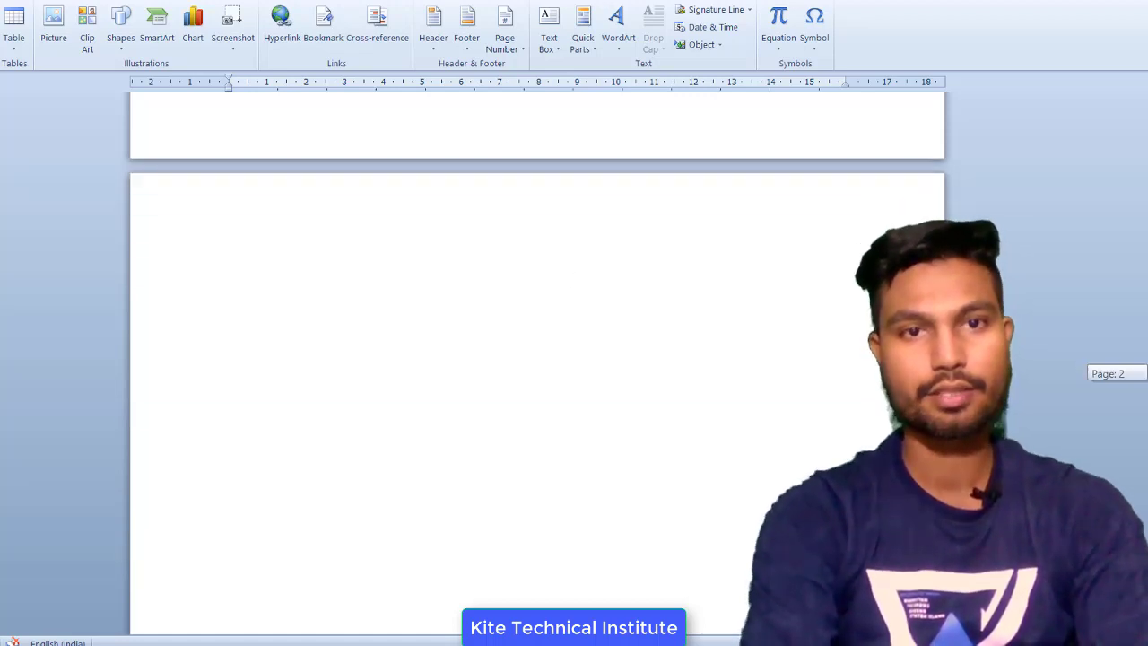
text(Thi)
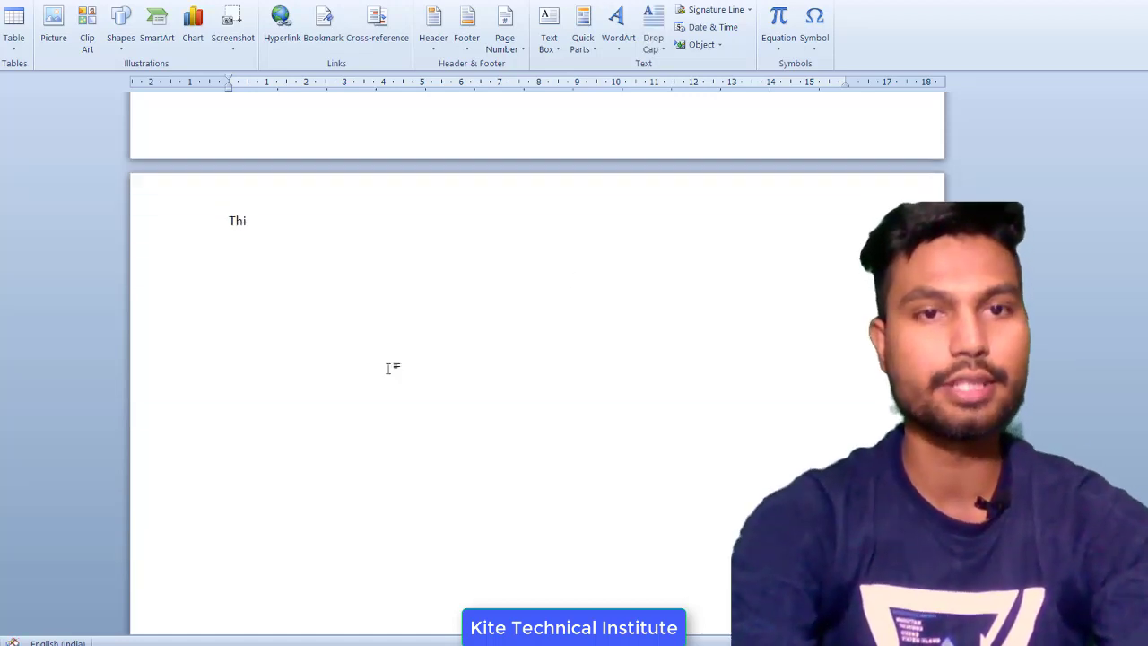
text(s is my)
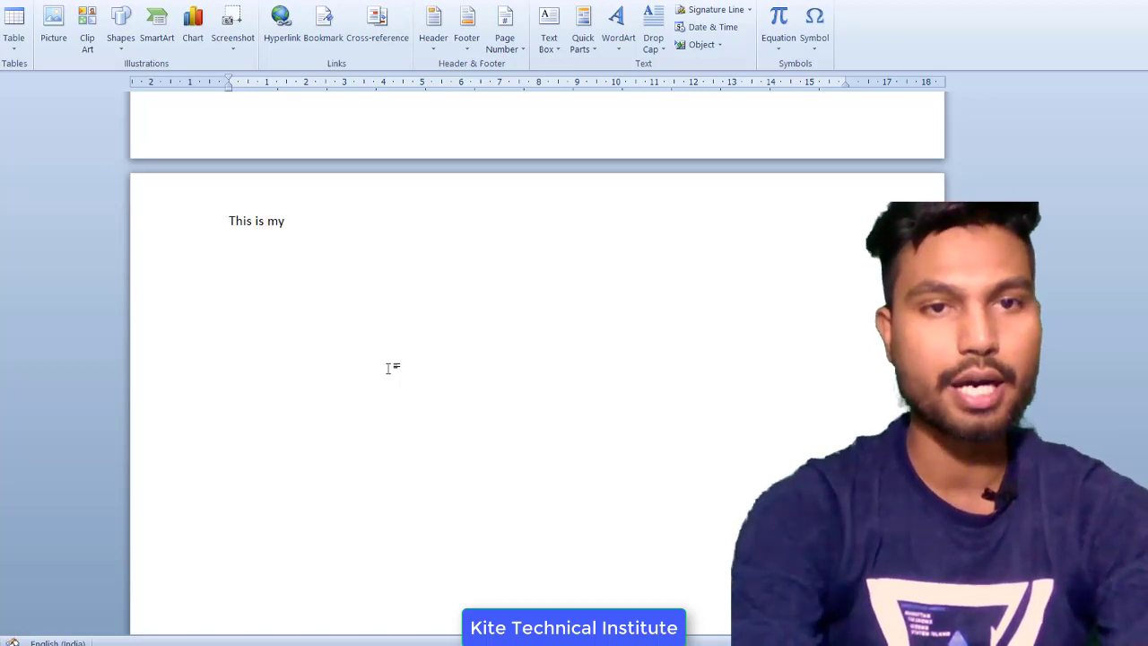
text( 3rd )
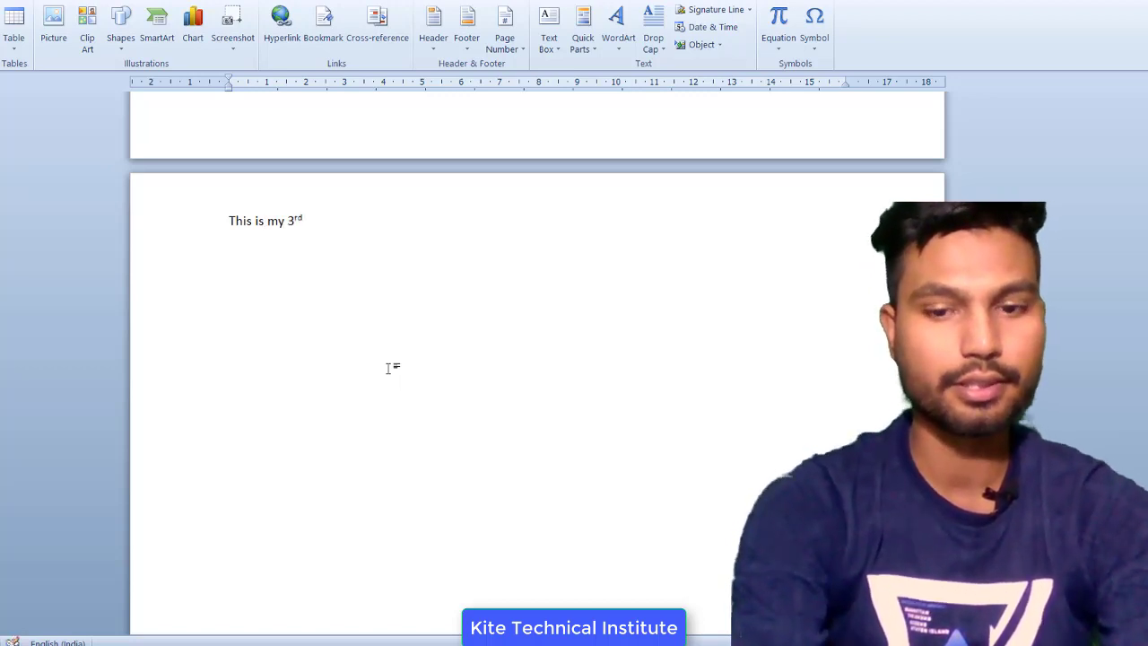
text(page)
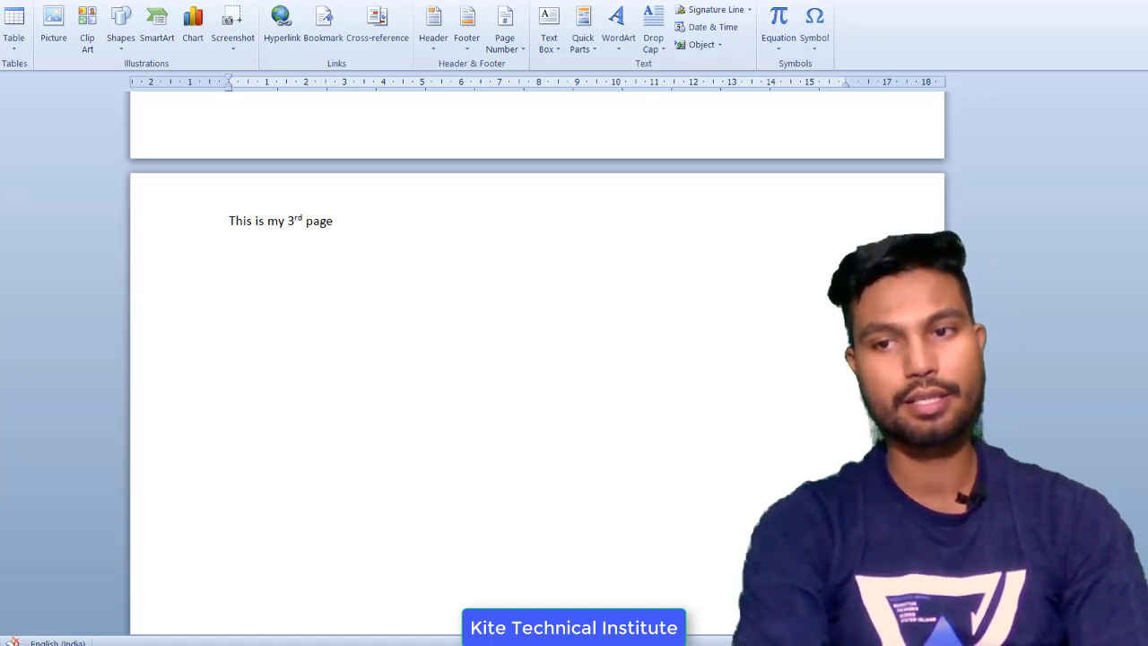
scroll(574, 359, down, 5)
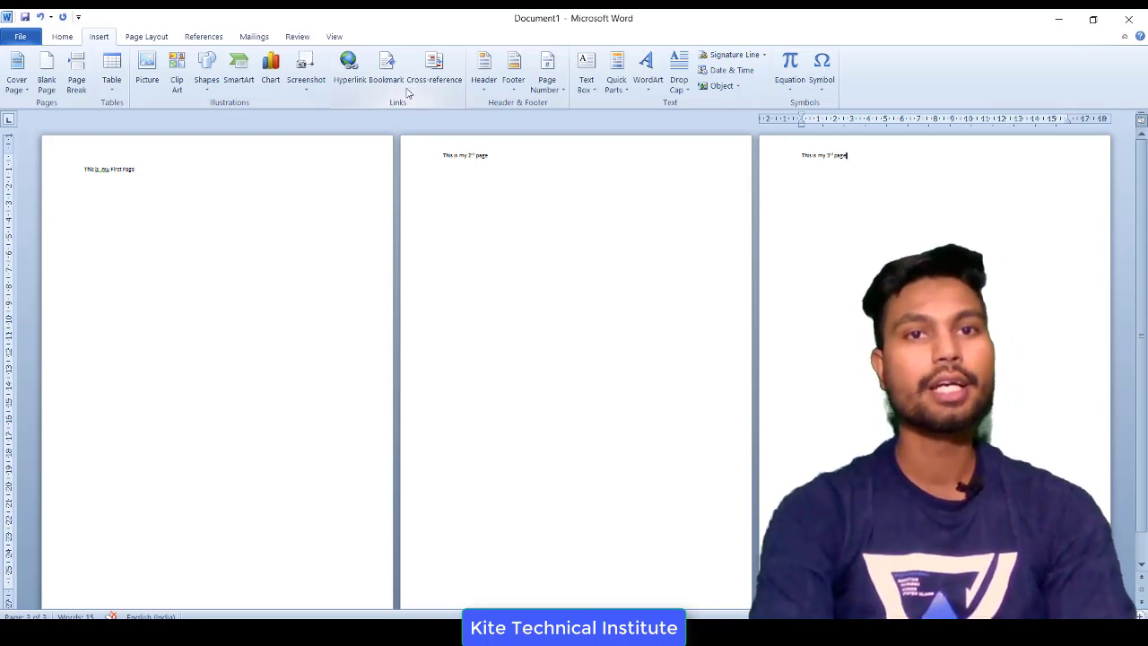
click(396, 81)
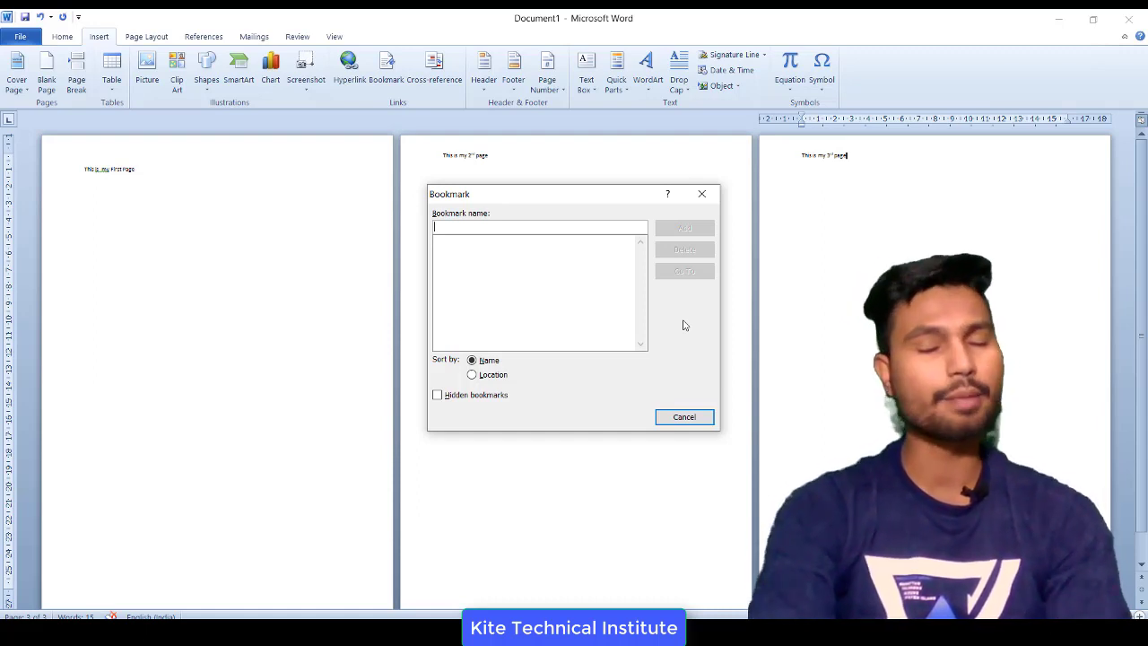
click(696, 417)
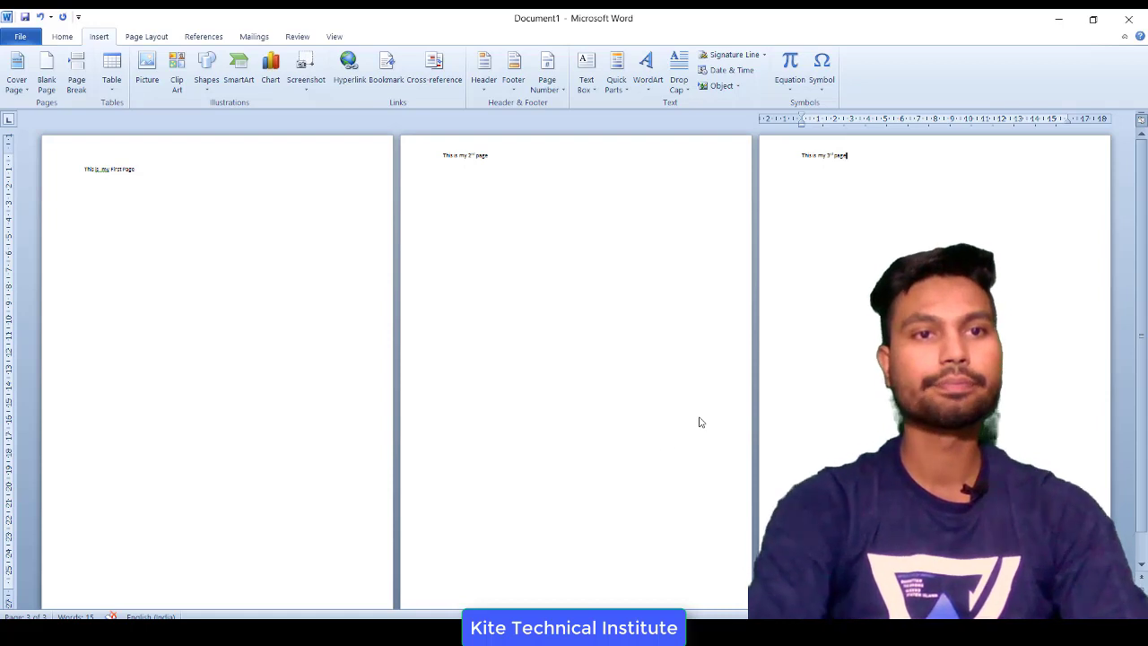
Step: Enlarge all text in the document to 36 pt
click(161, 175)
key(ctrl+a)
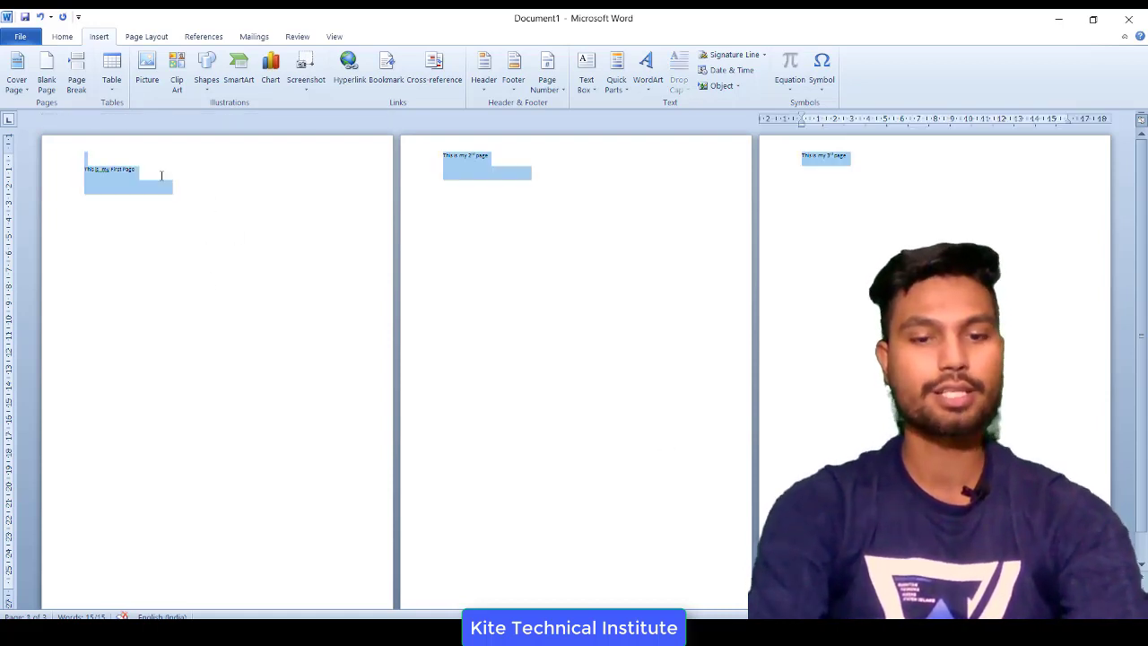
key(ctrl+bracketright)
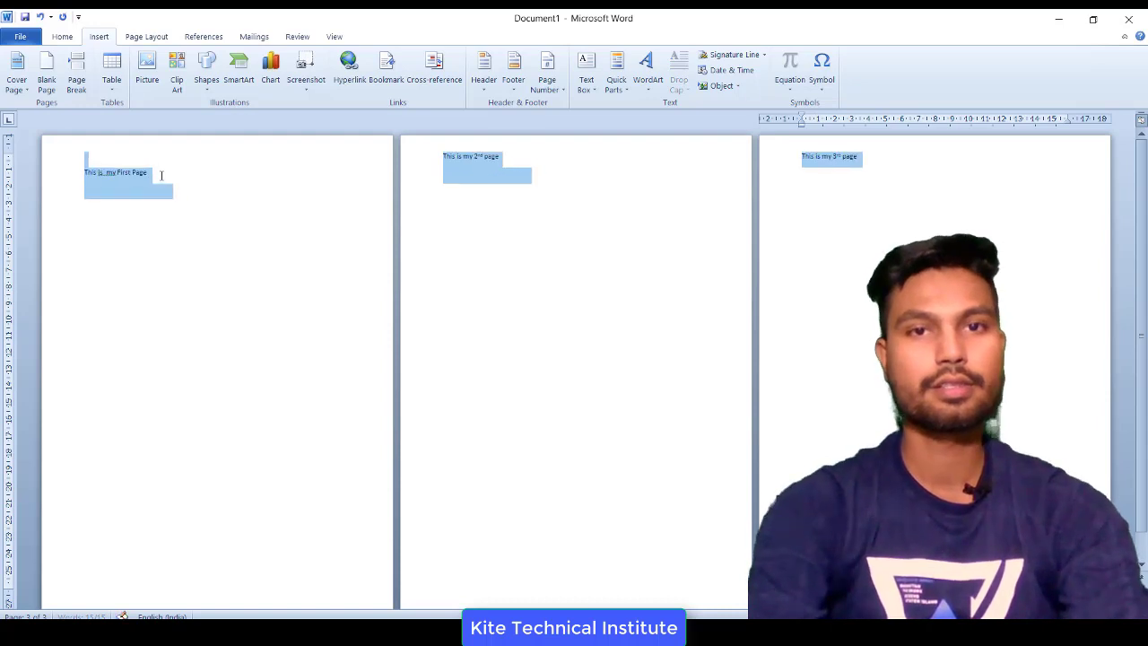
key(ctrl+bracketright)
key(ctrl+bracketright)
key(ctrl+bracketright)
key(ctrl+bracketright)
key(ctrl+bracketright)
key(ctrl+bracketright)
key(ctrl+bracketright)
key(ctrl+bracketright)
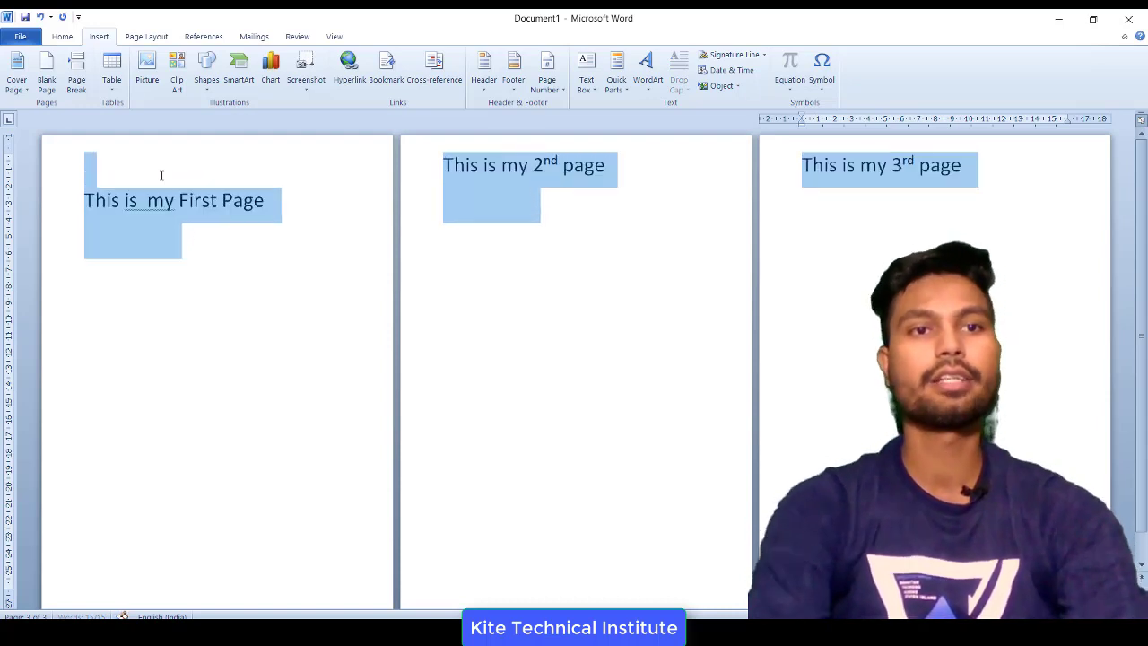
Step: Colour the first-page line dark red
click(230, 223)
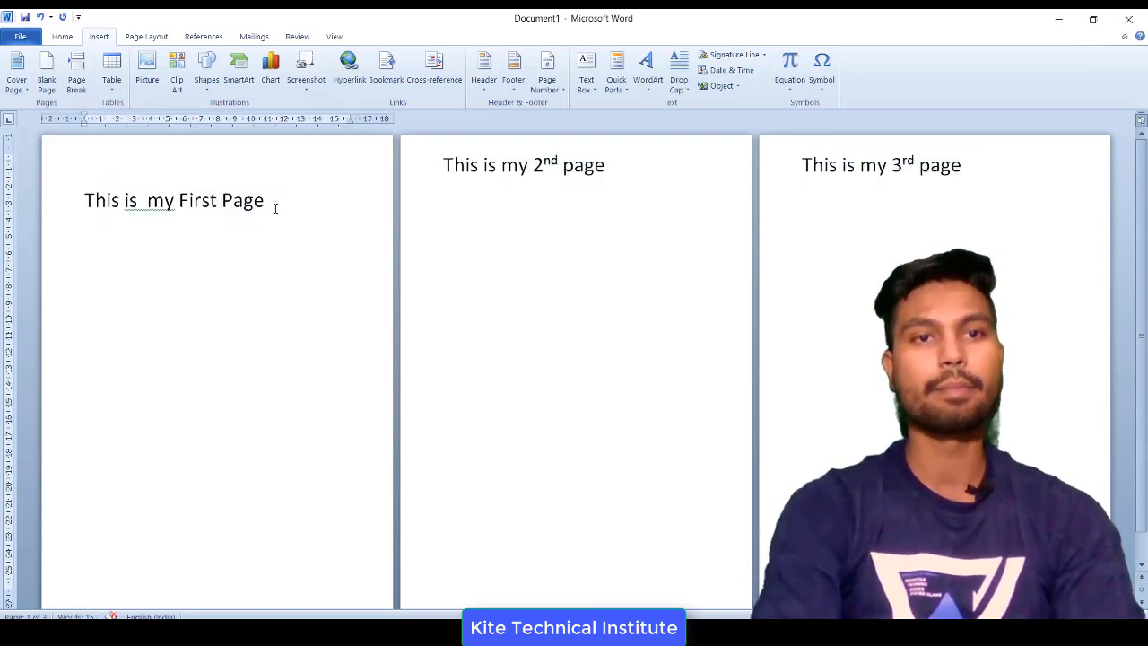
drag(275, 208, 84, 202)
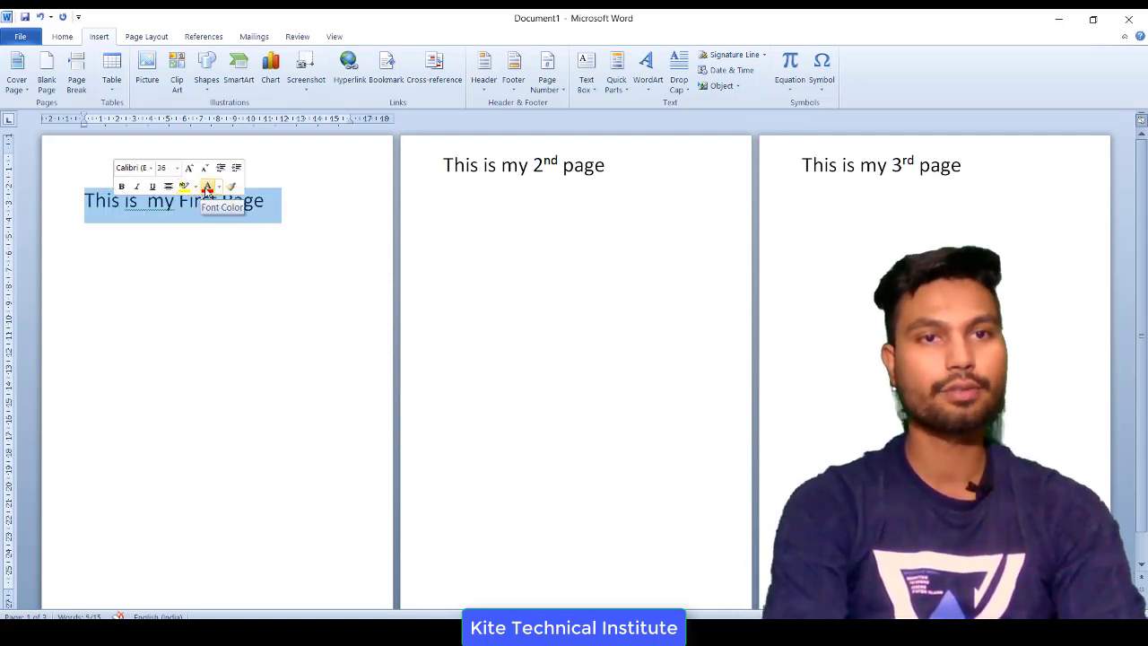
click(205, 186)
Step: Colour the 'This is my 2nd page' line dark red
drag(615, 169, 431, 169)
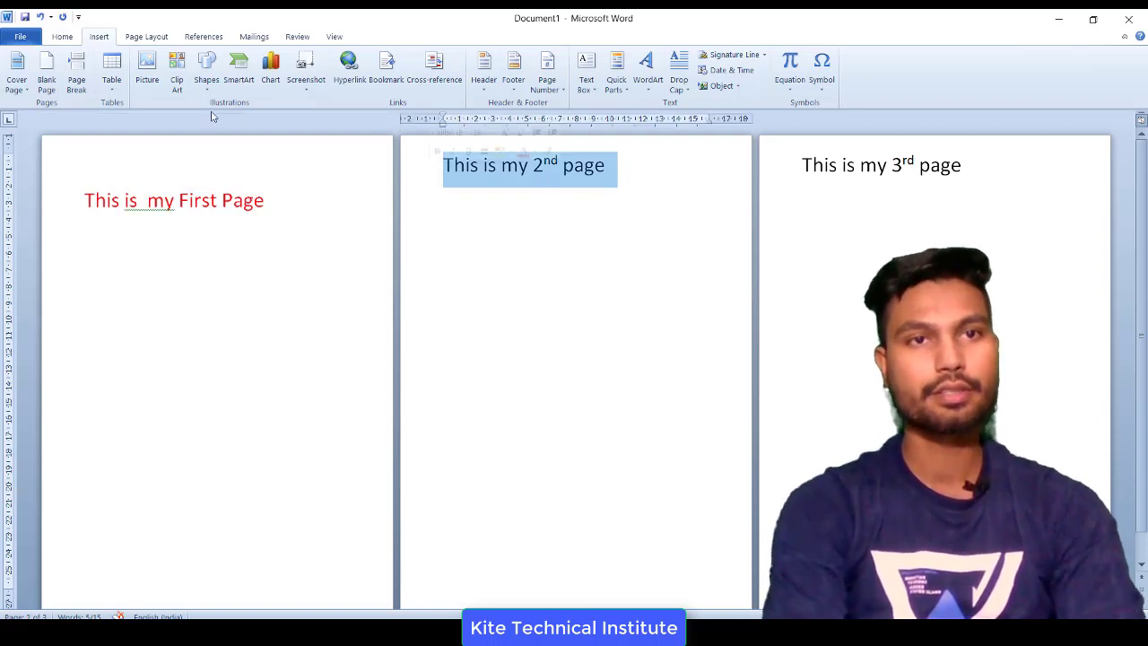
click(67, 38)
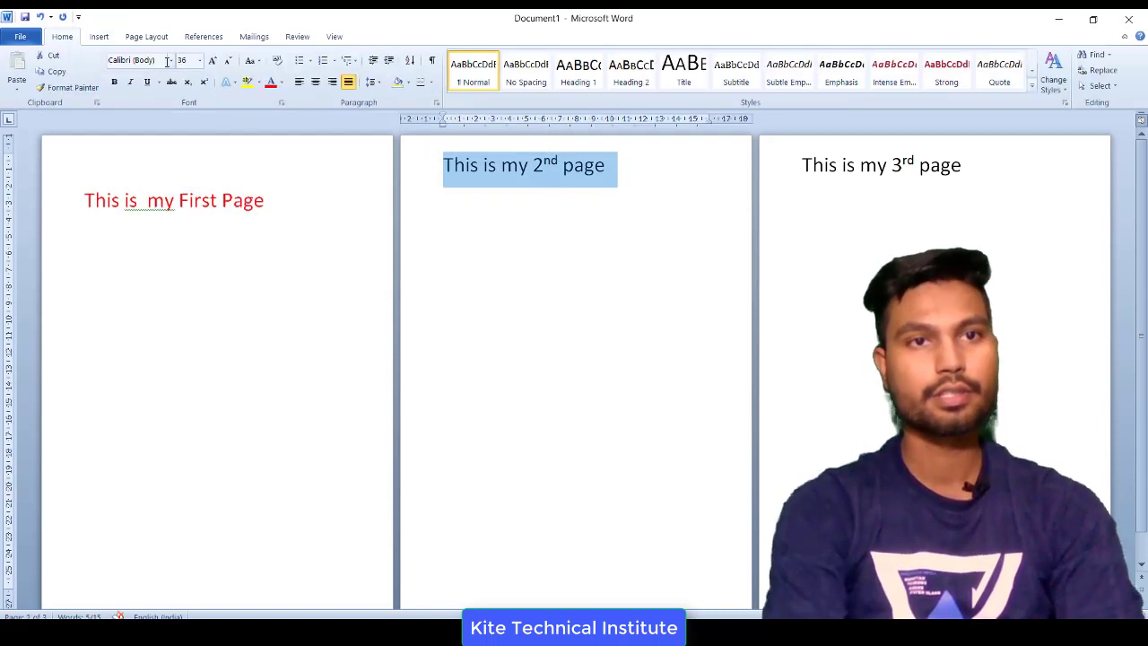
click(283, 83)
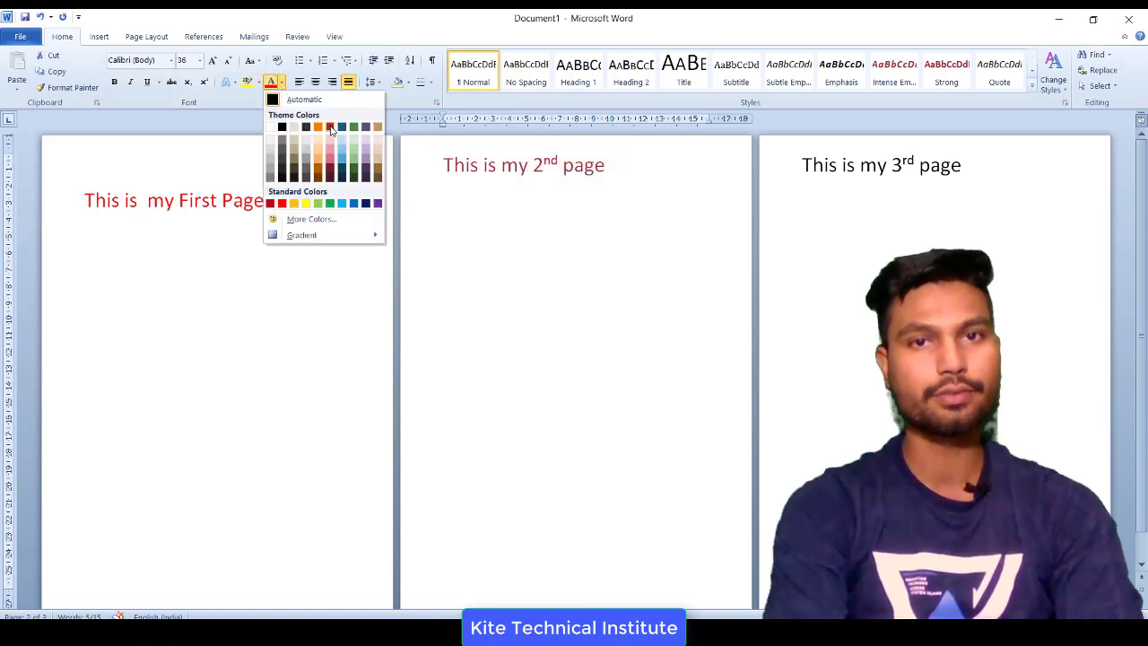
click(330, 130)
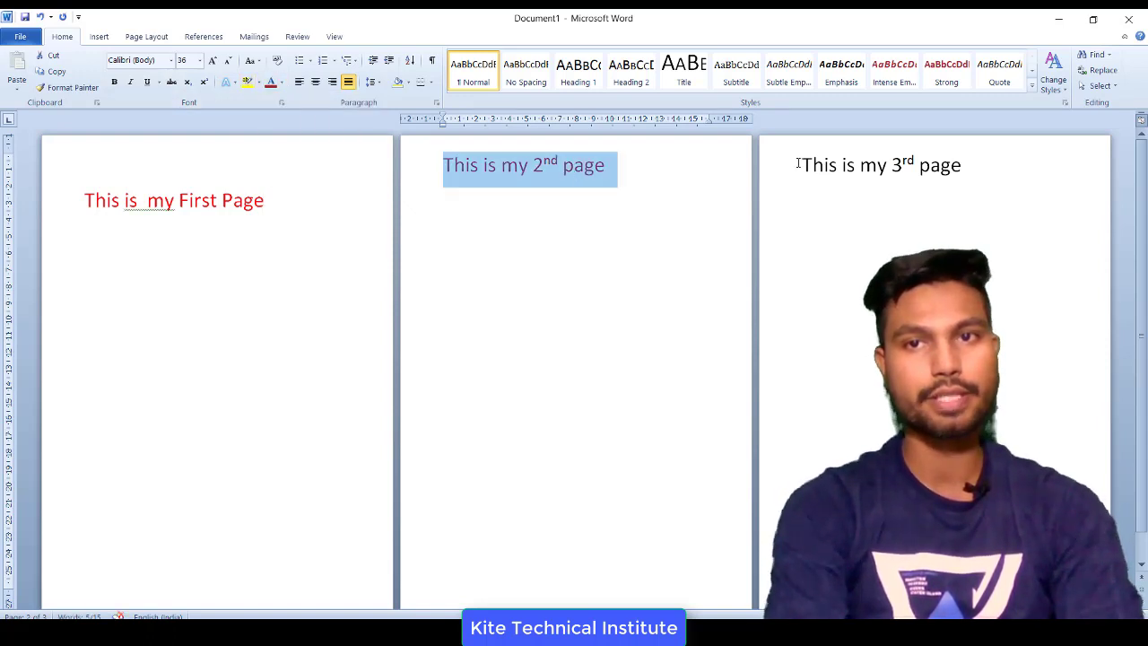
Step: Colour the 'This is my 3rd page' line dark blue
drag(798, 164, 978, 165)
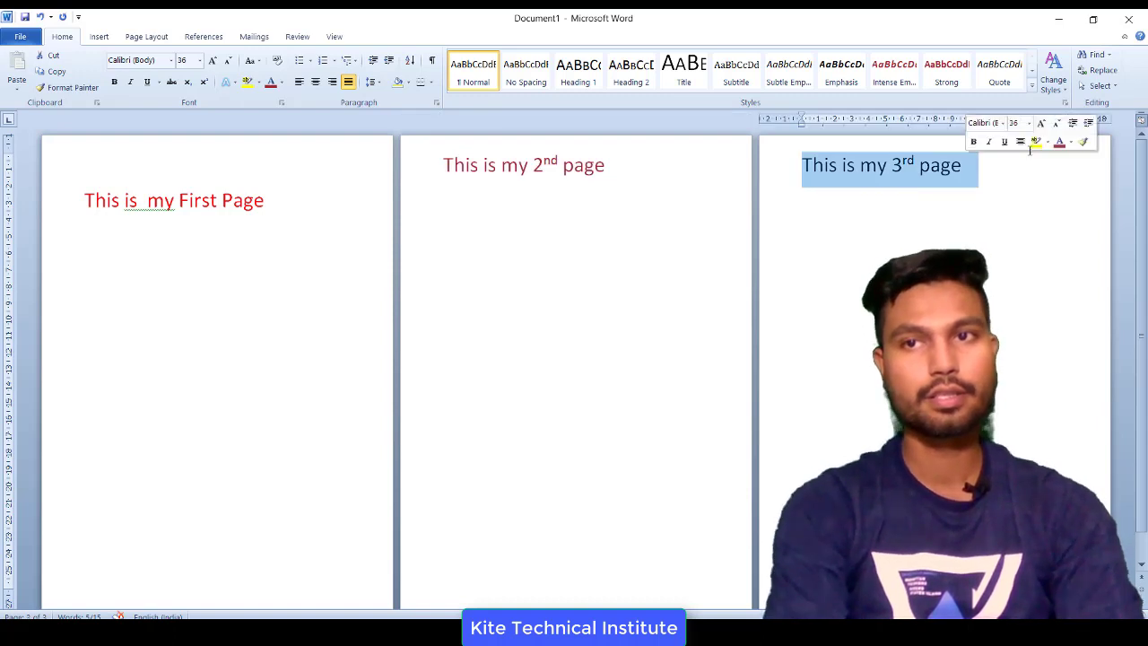
click(1070, 143)
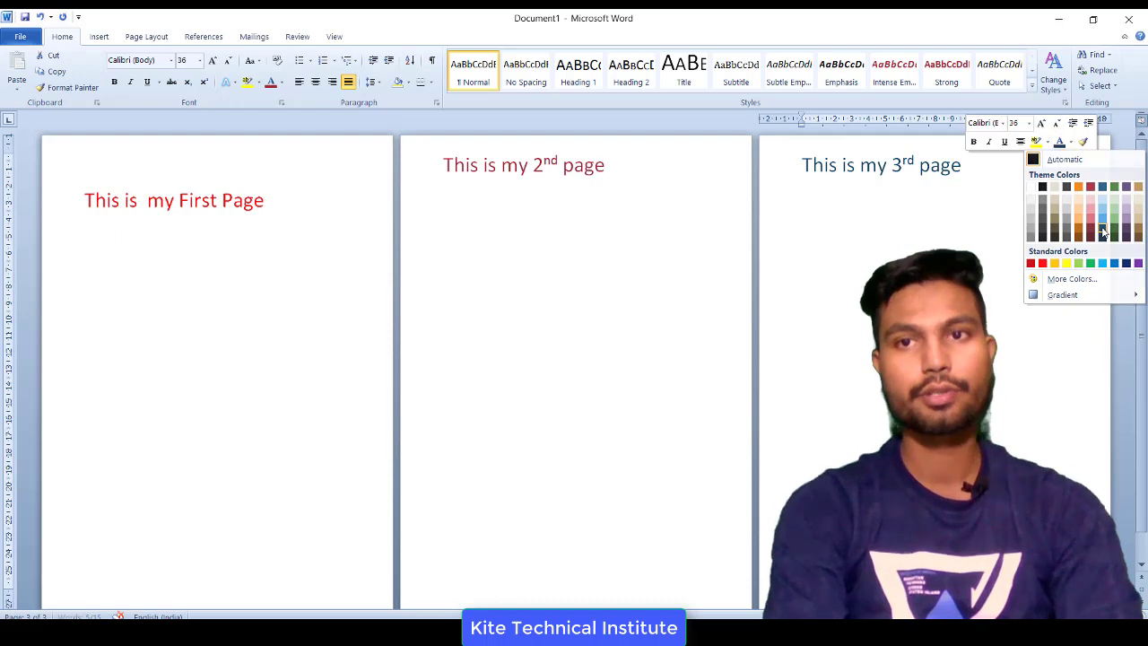
click(1103, 232)
click(173, 274)
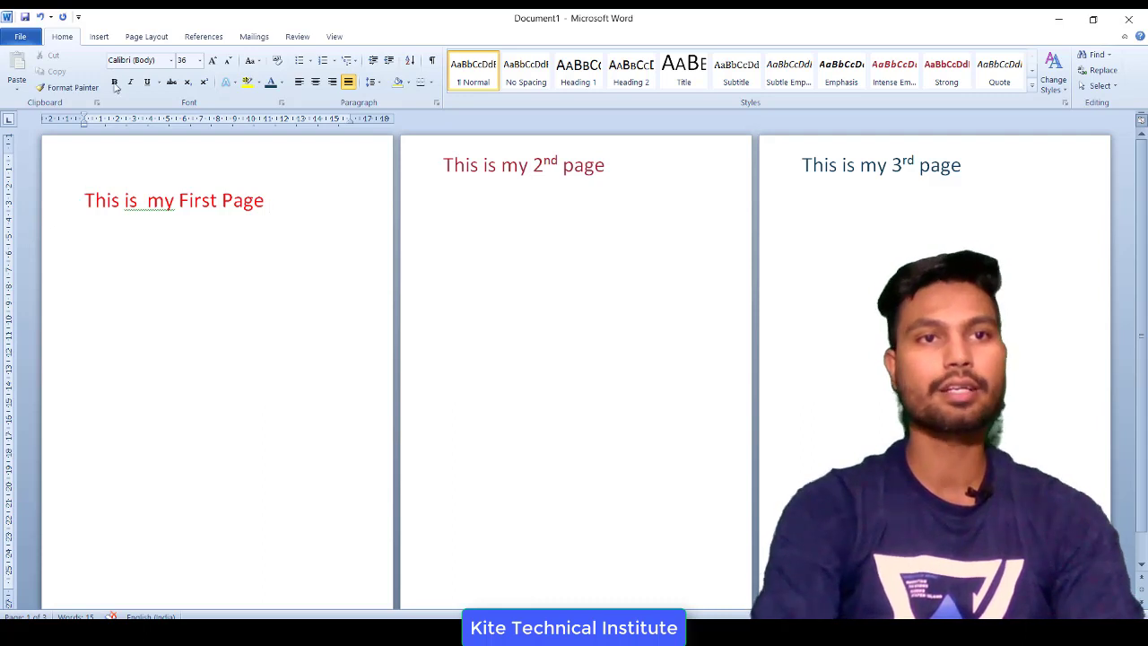
click(99, 37)
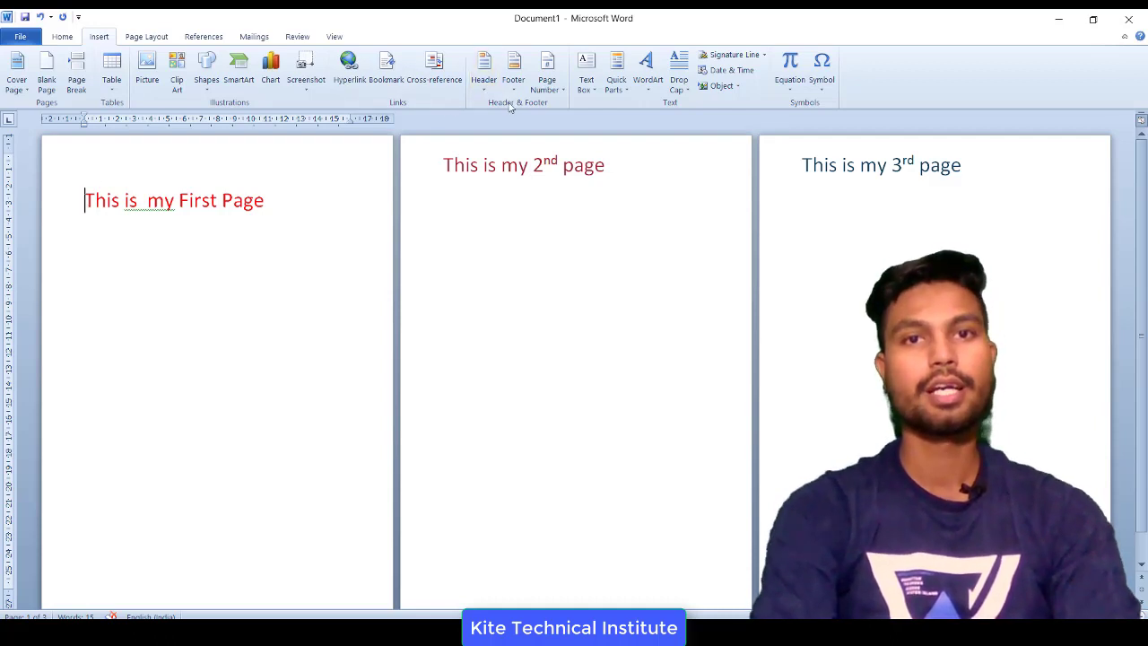
Step: Add bookmarks pag1, pag2 and pag3 at the starts of pages one, two and three
click(404, 72)
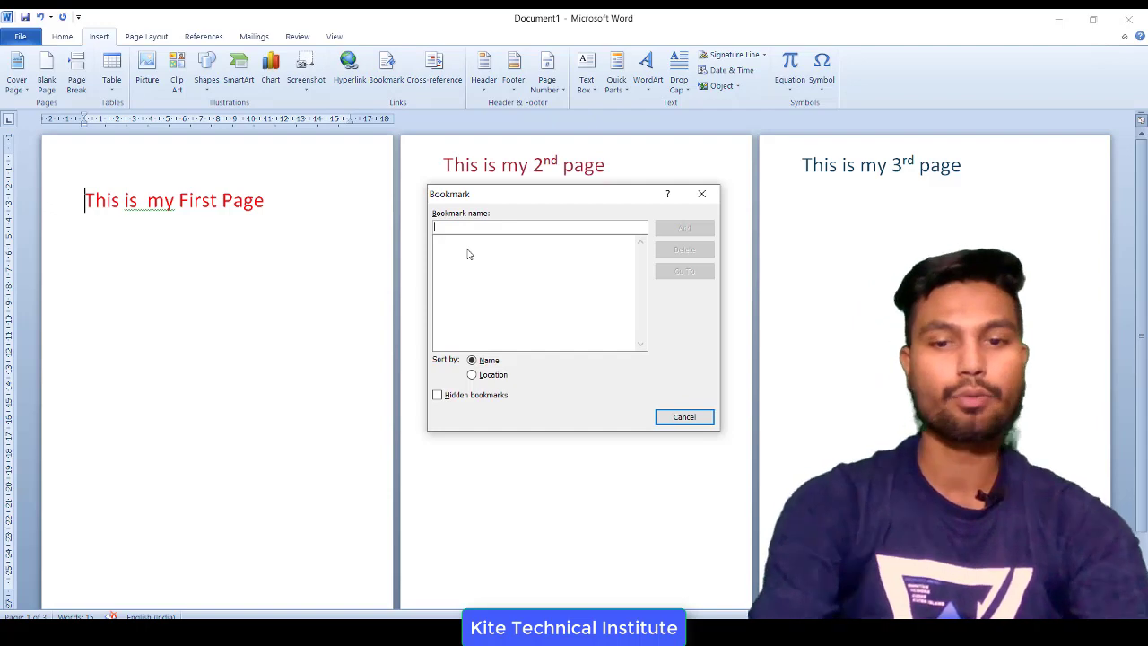
text(pg)
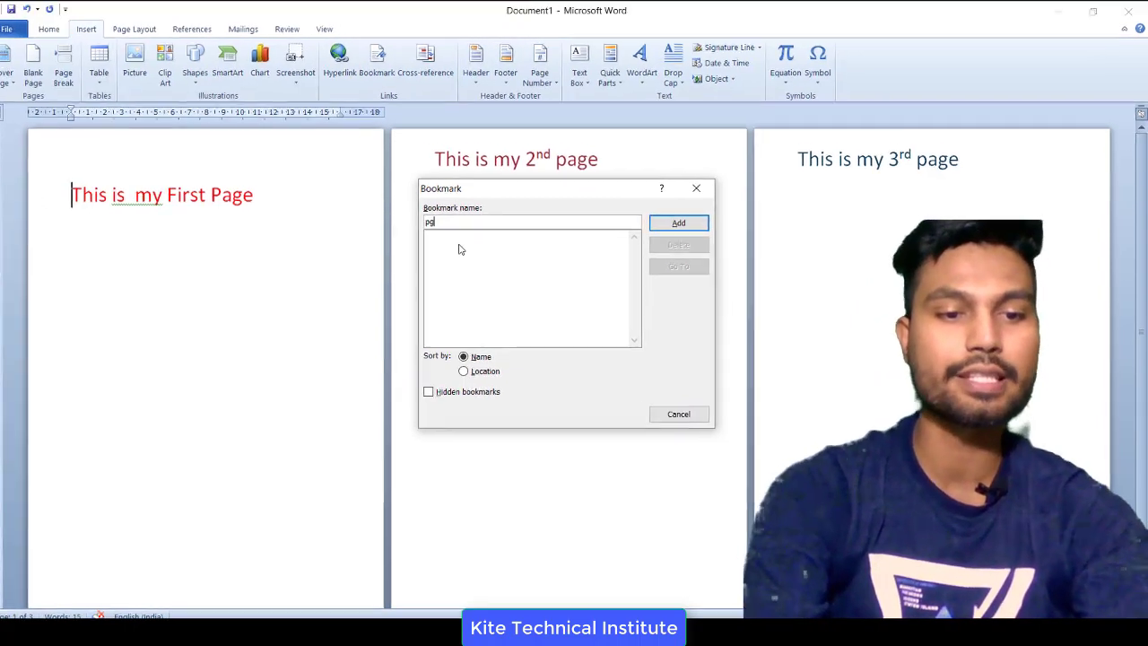
text(1)
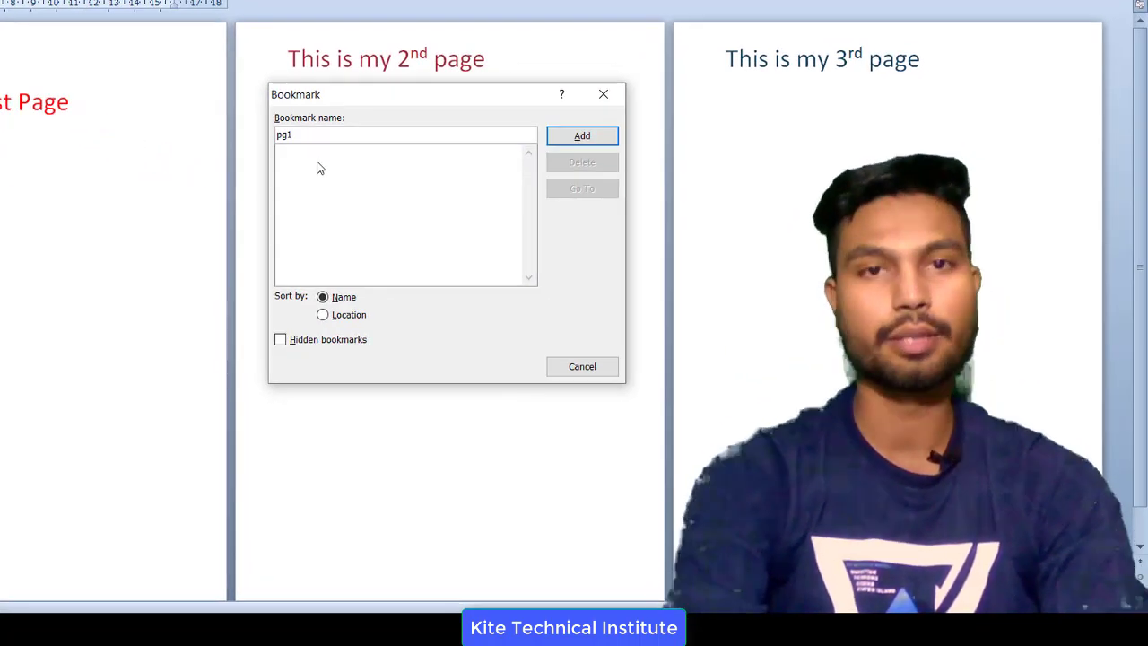
text(a)
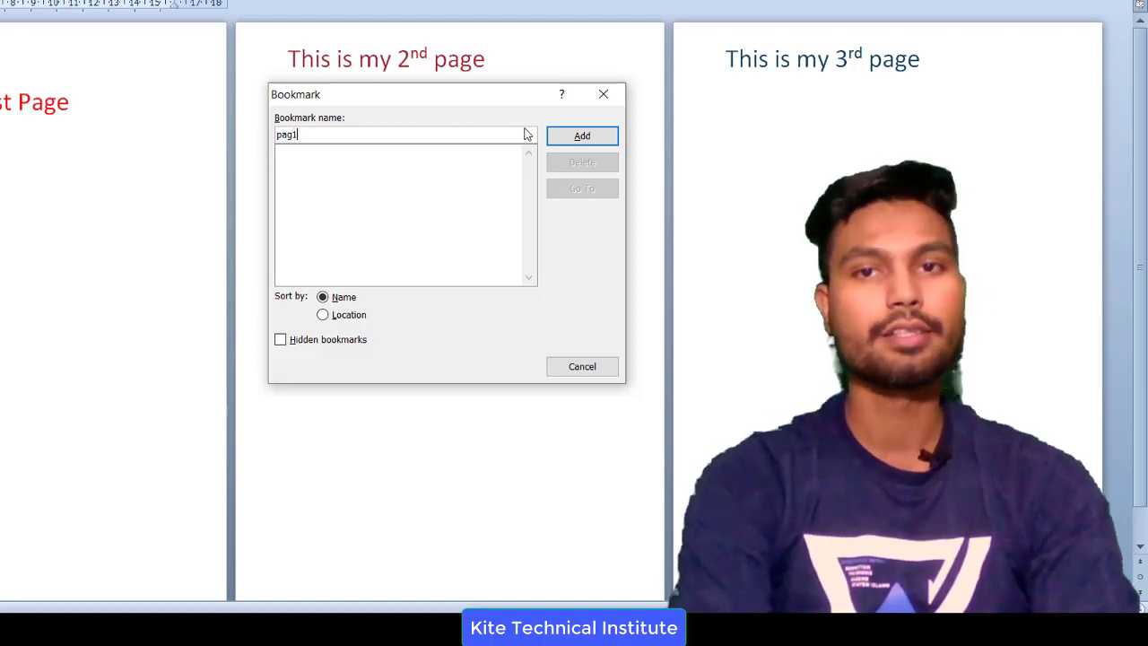
click(578, 137)
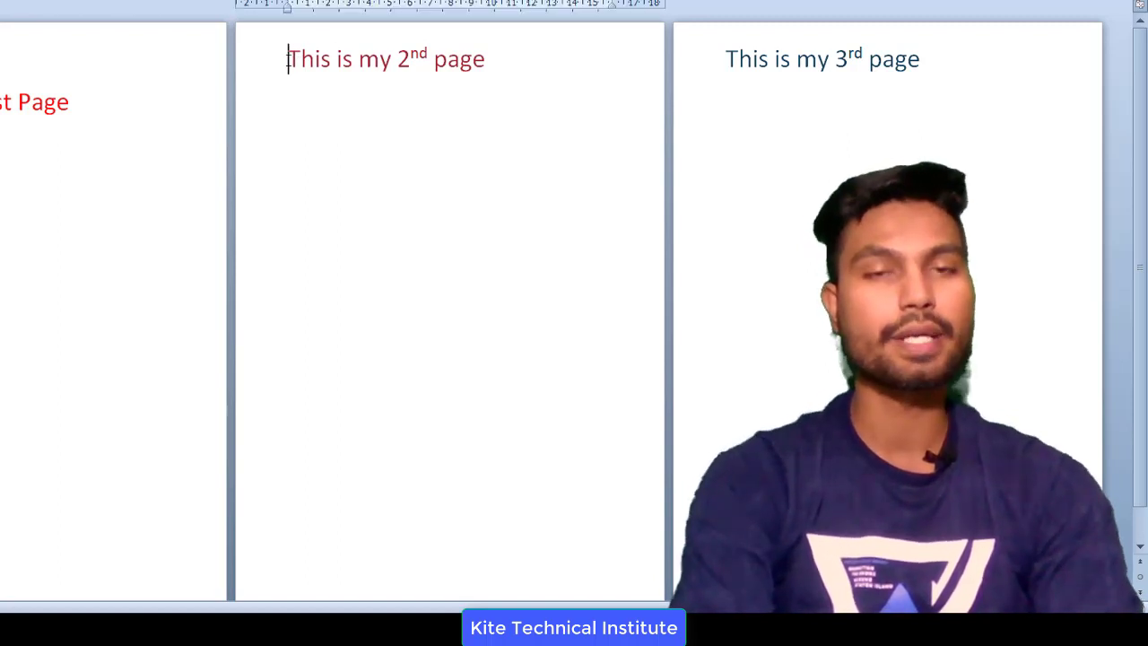
key(ctrl+shift+F5)
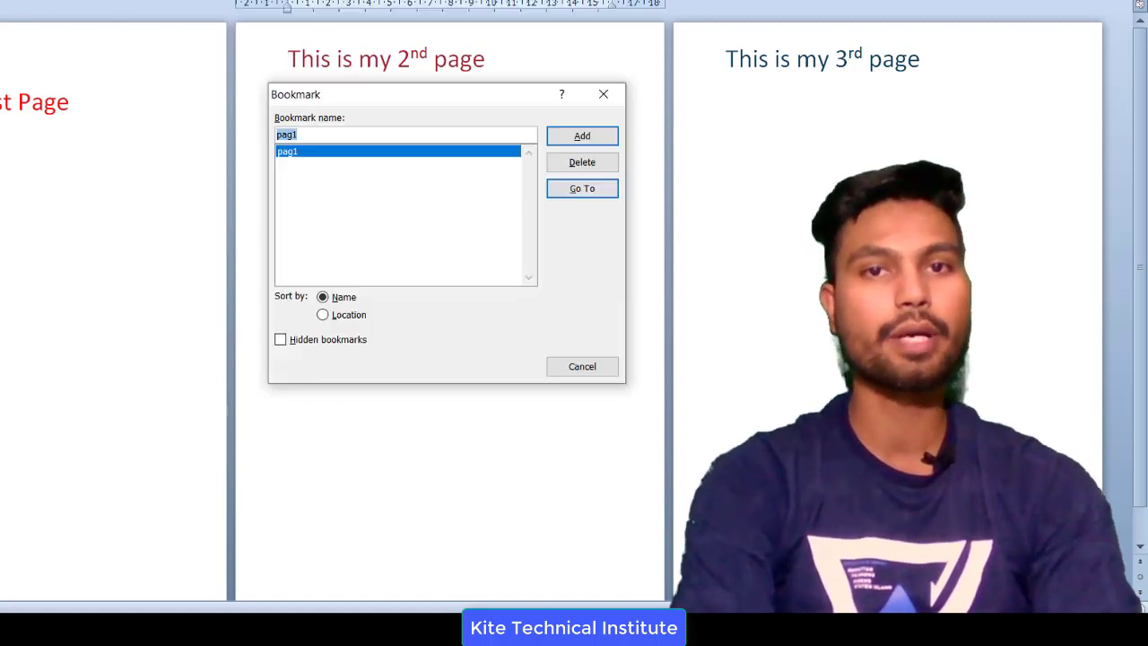
text(pag)
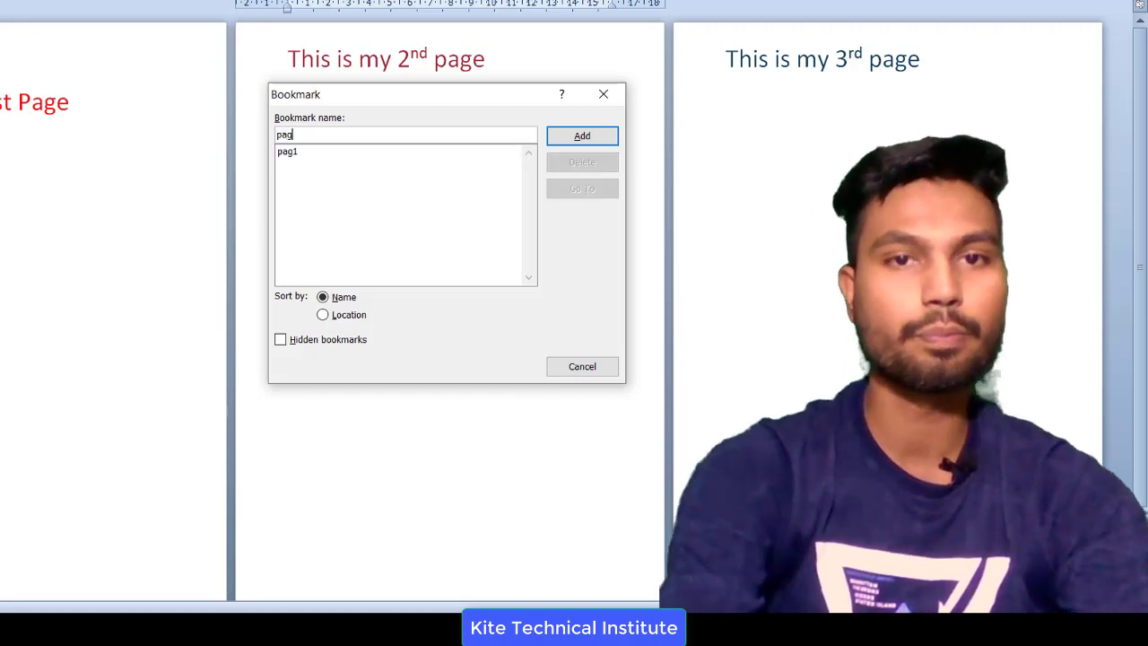
text(2)
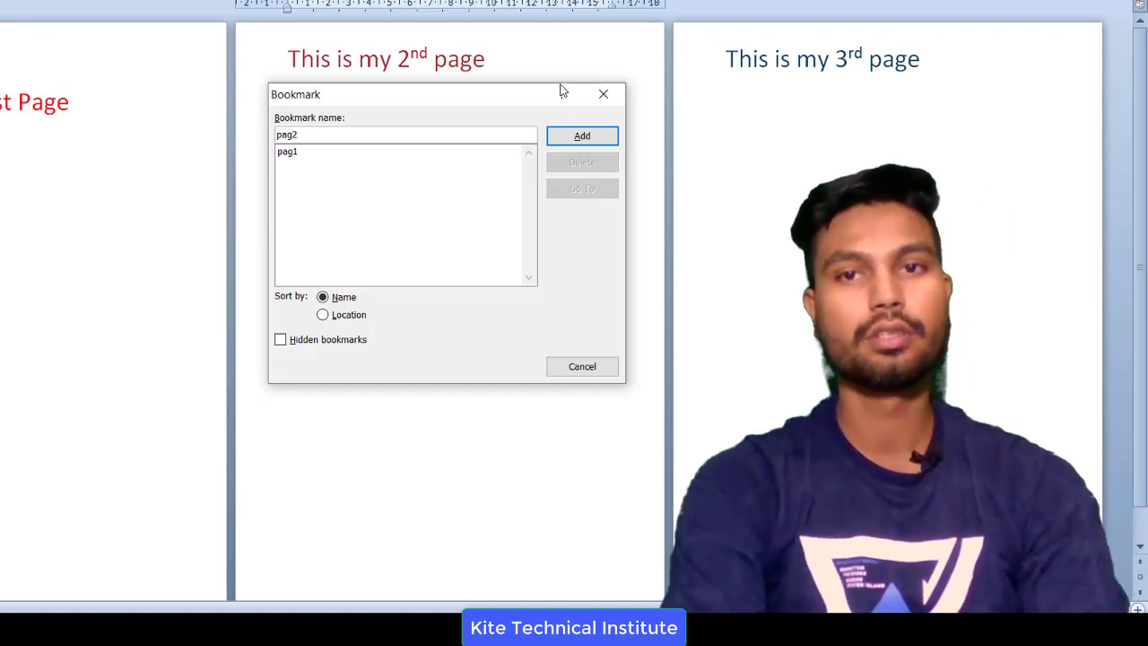
click(582, 136)
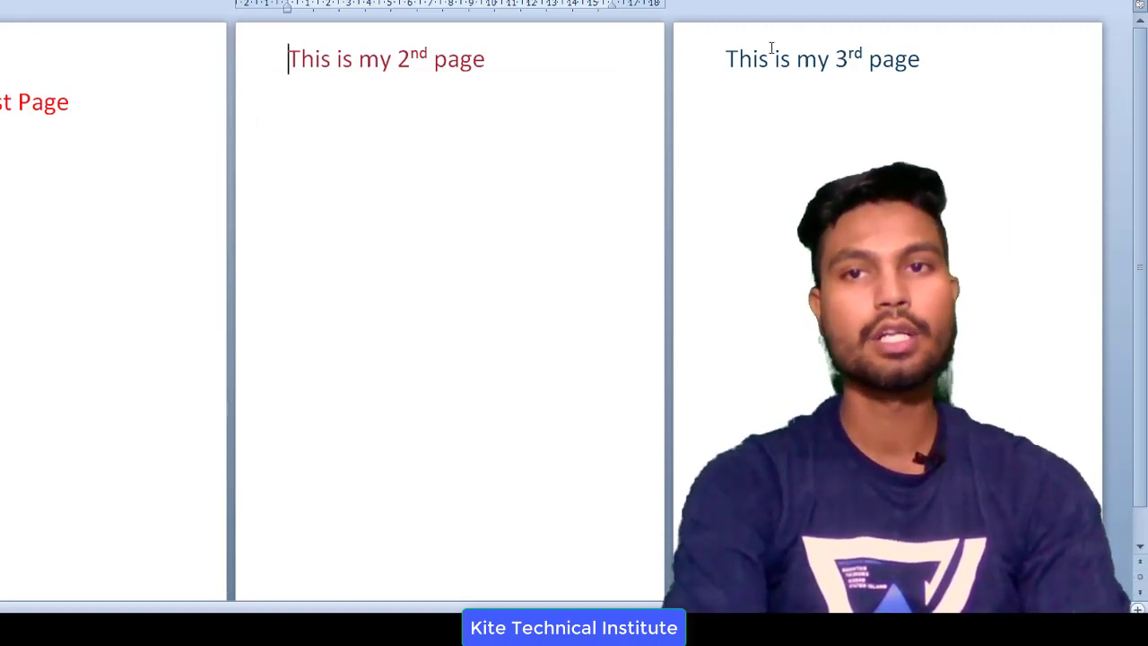
click(717, 60)
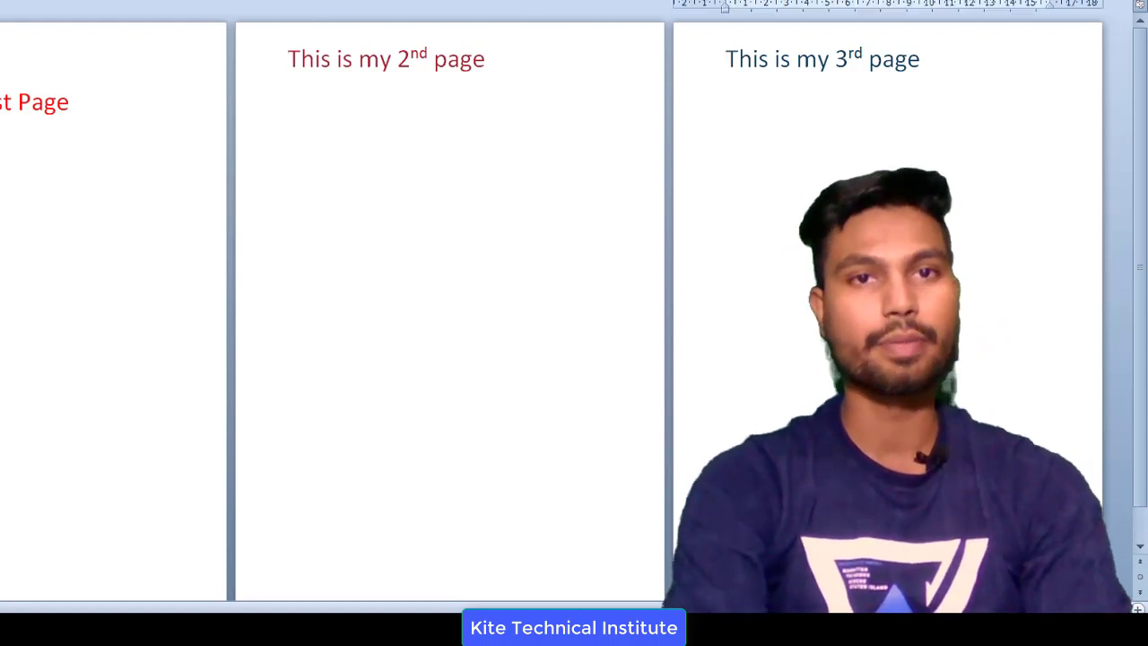
key(ctrl+shift+F5)
text(p)
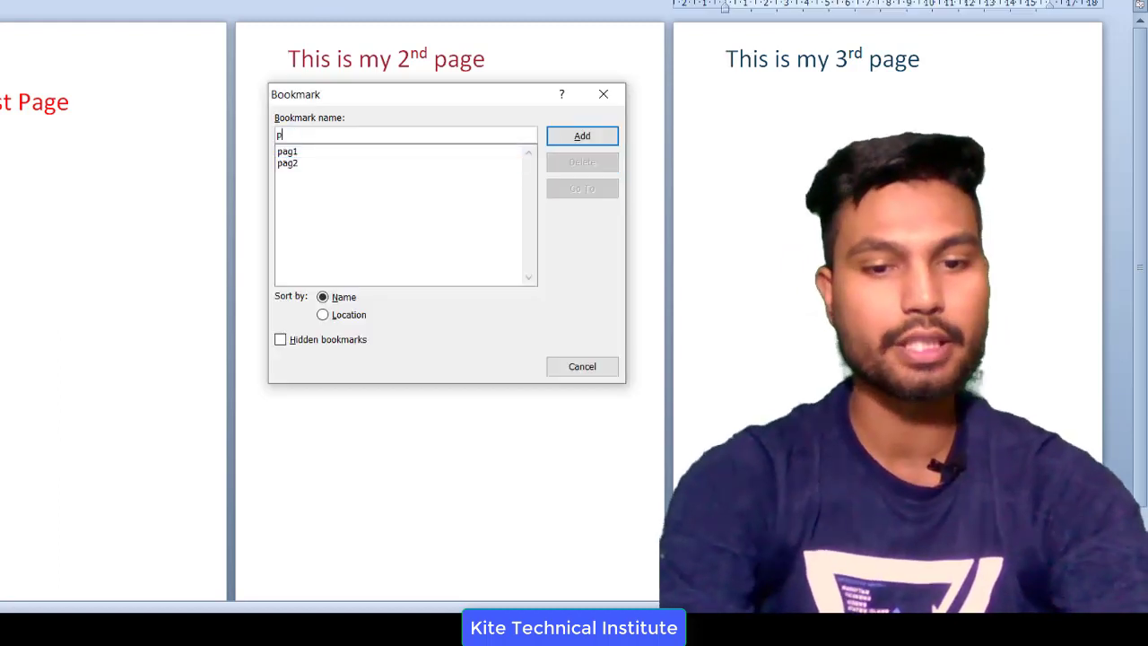
text(ag3)
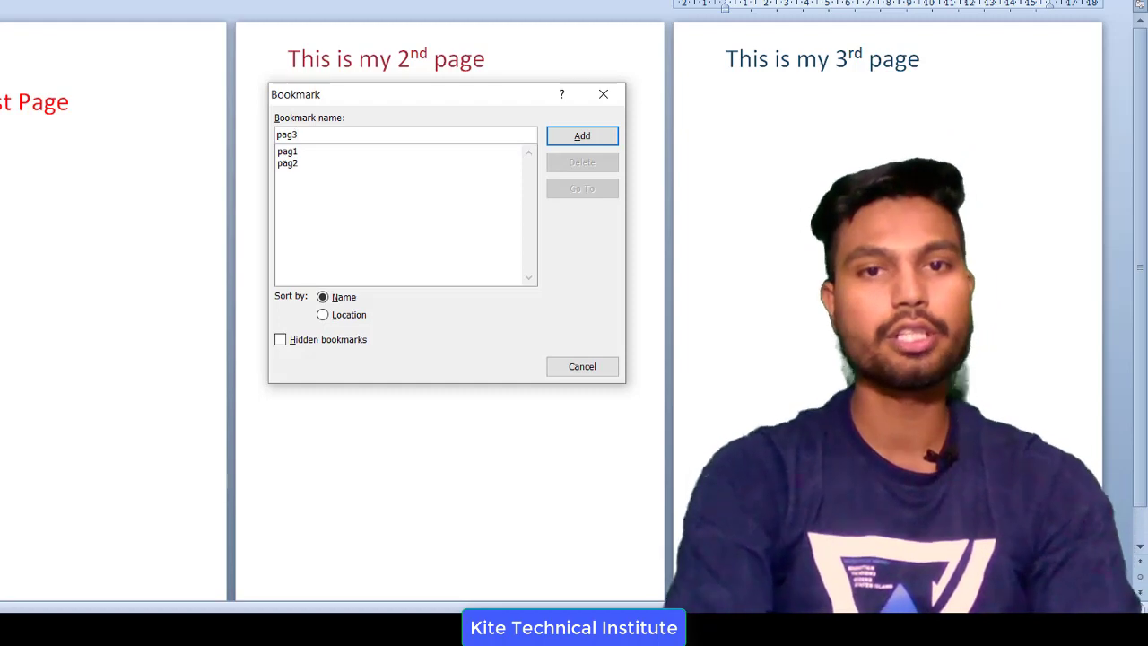
click(582, 136)
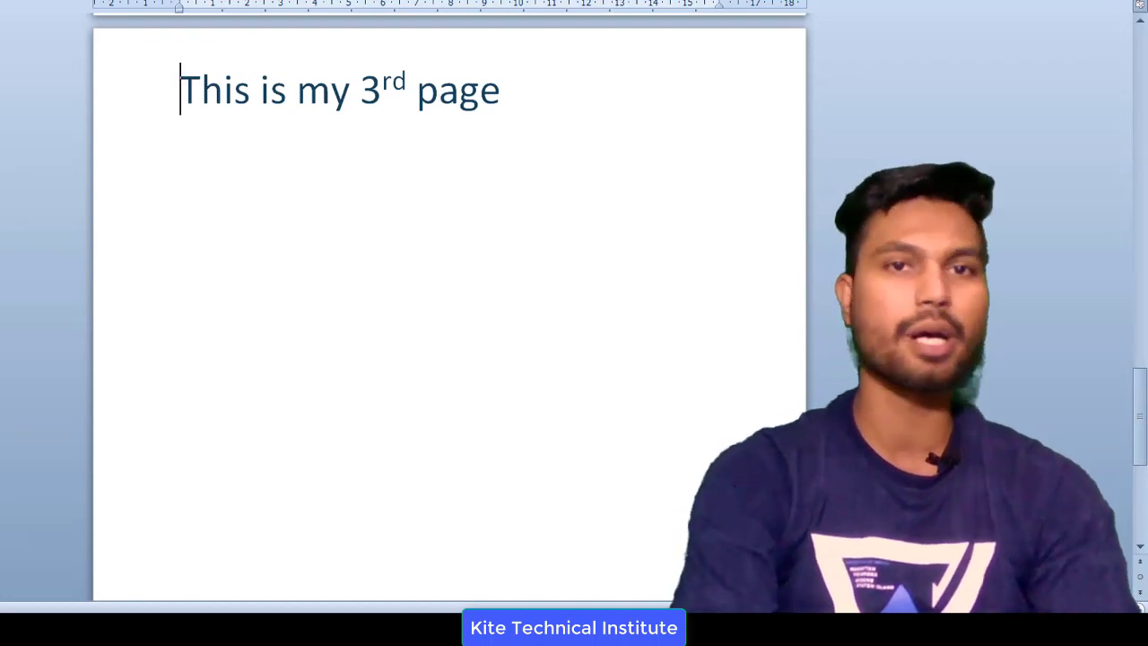
key(ctrl+shift+F5)
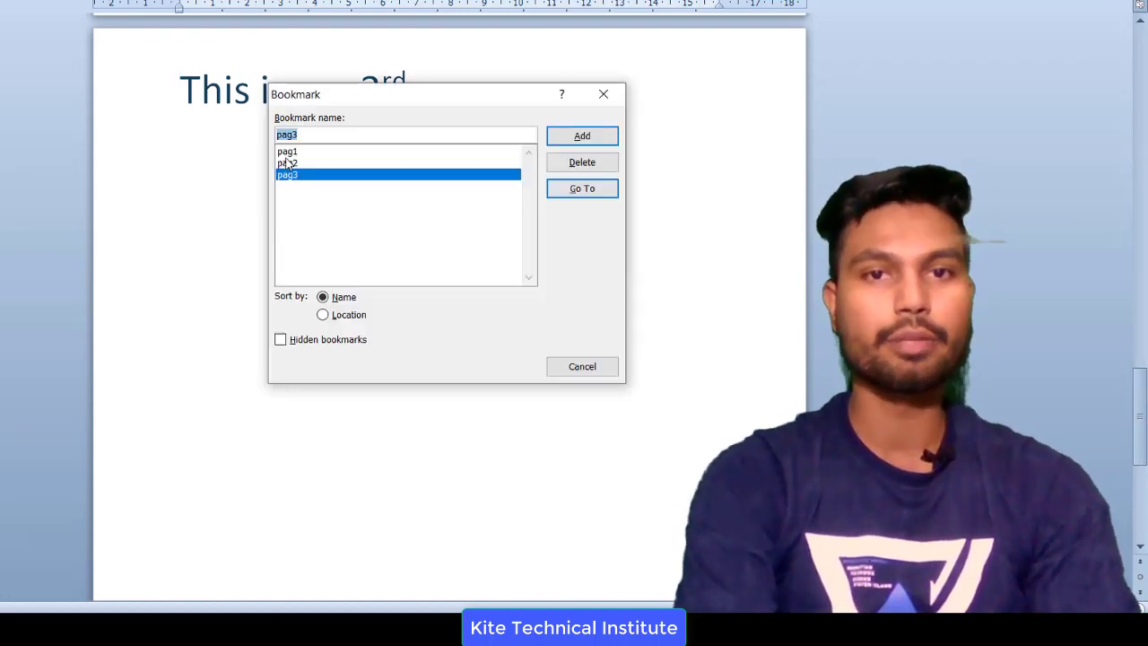
drag(314, 105, 632, 190)
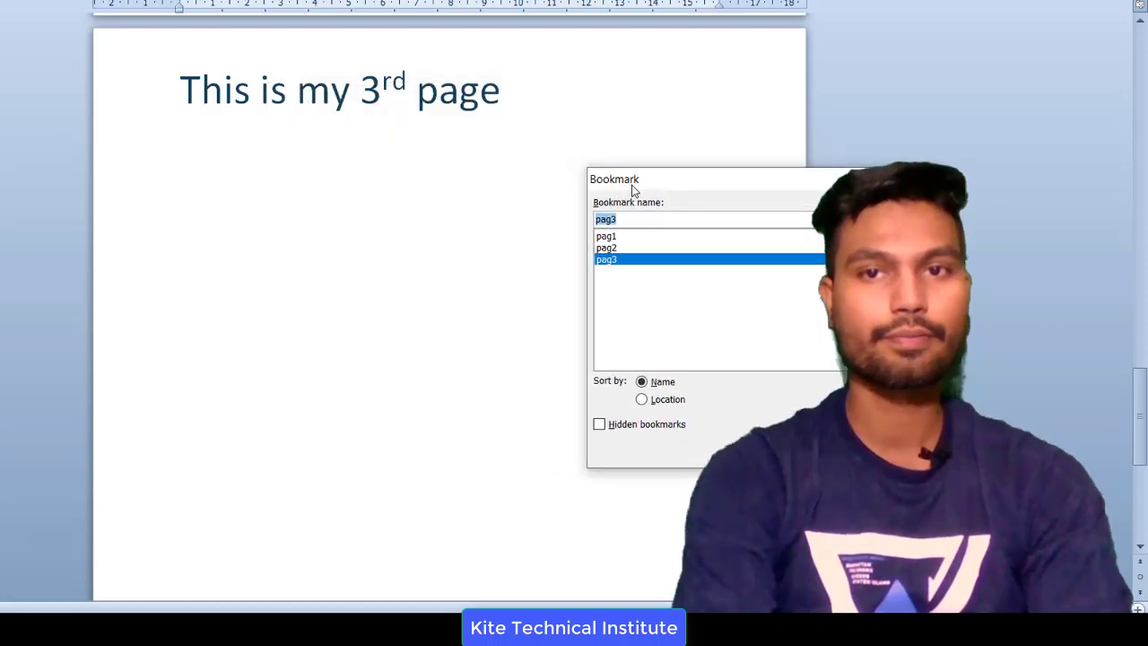
click(615, 238)
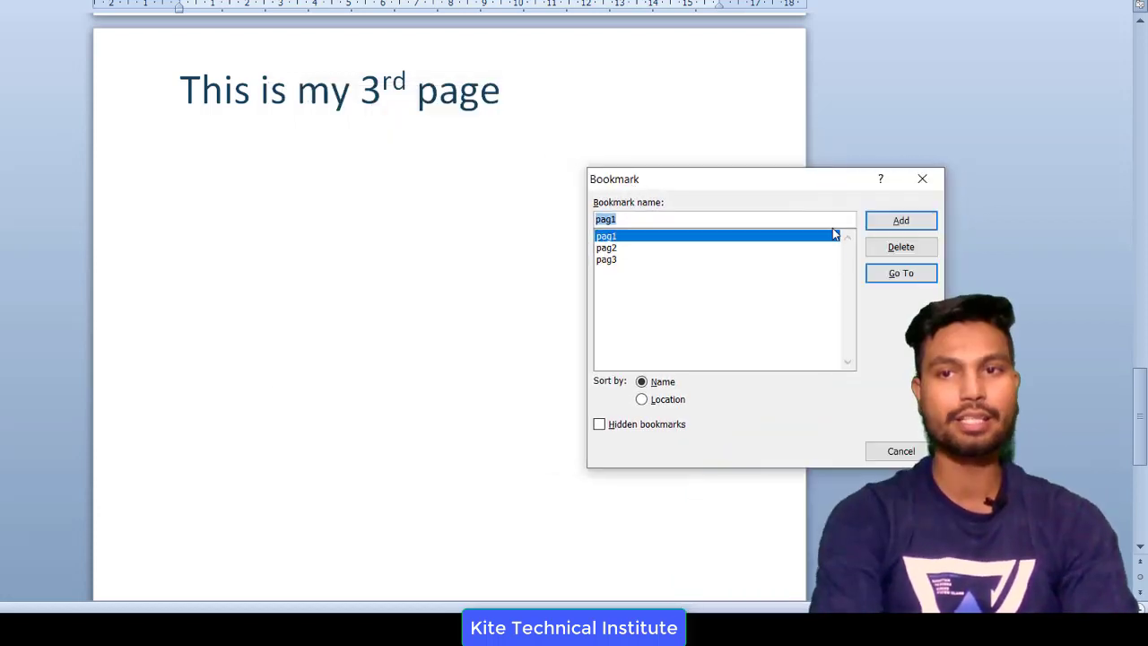
click(895, 277)
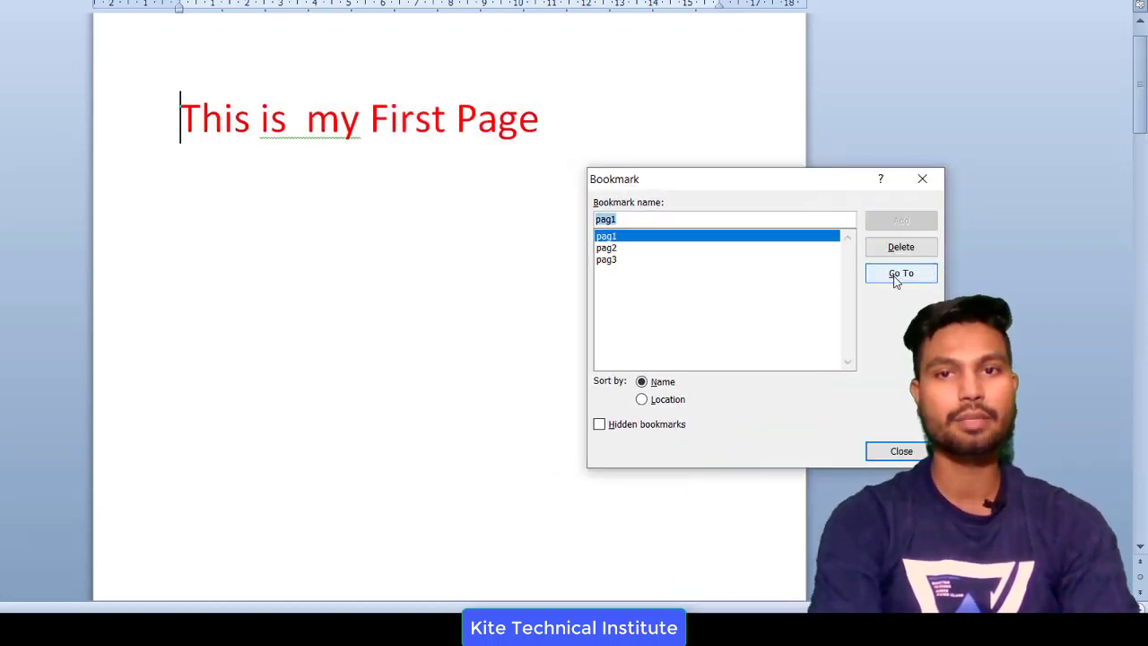
click(608, 247)
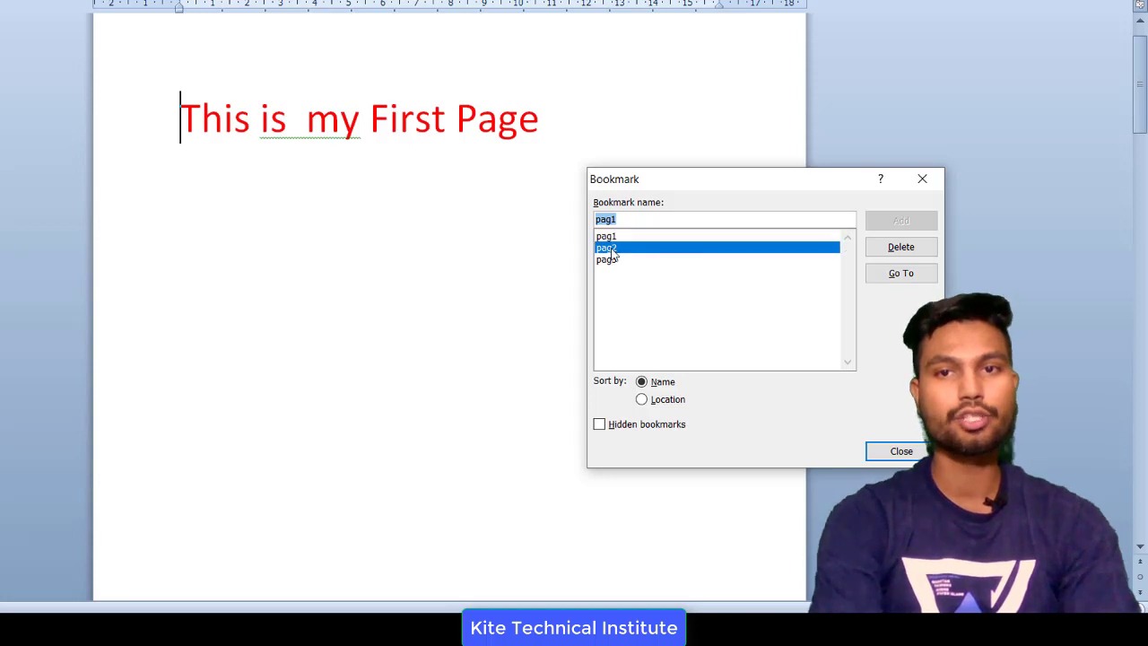
click(889, 278)
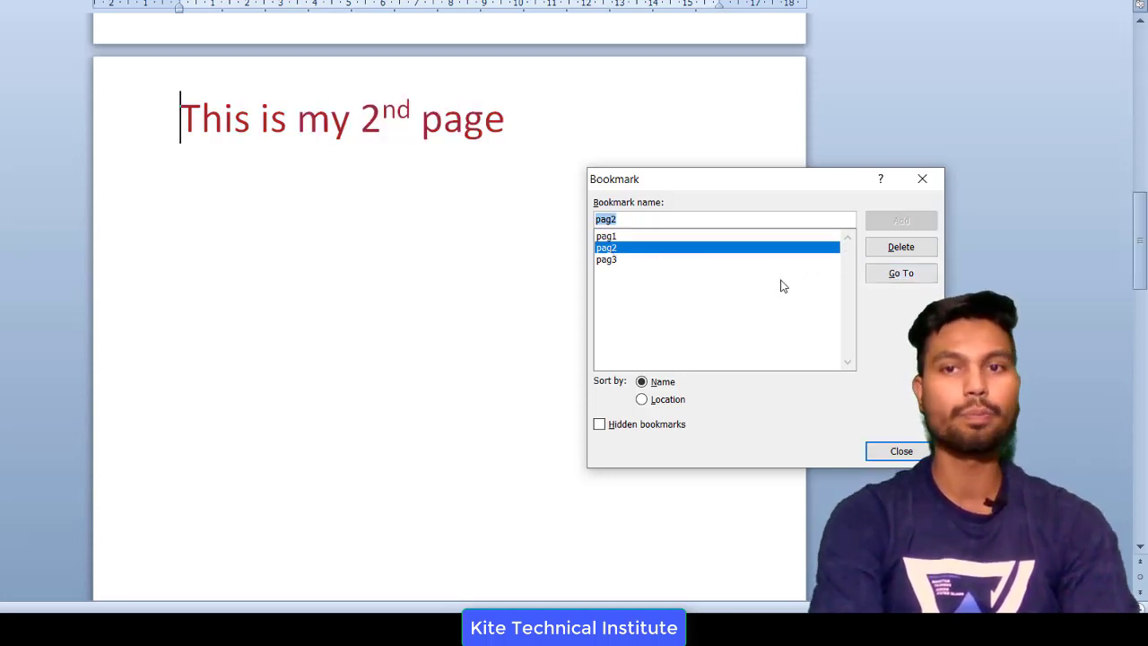
click(616, 261)
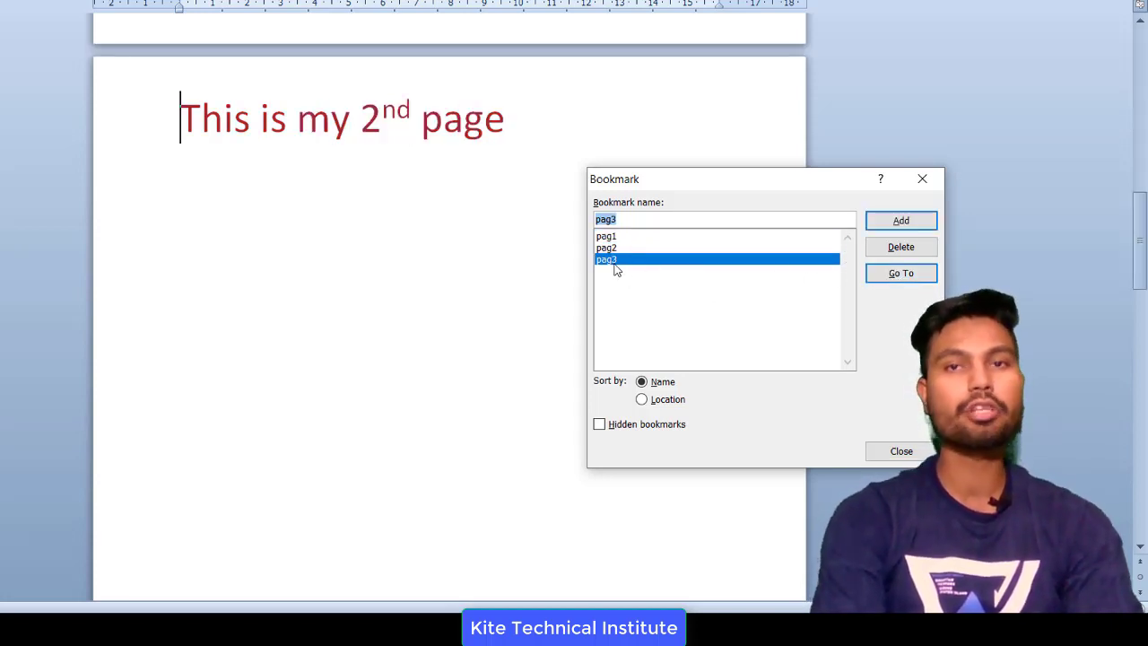
click(879, 274)
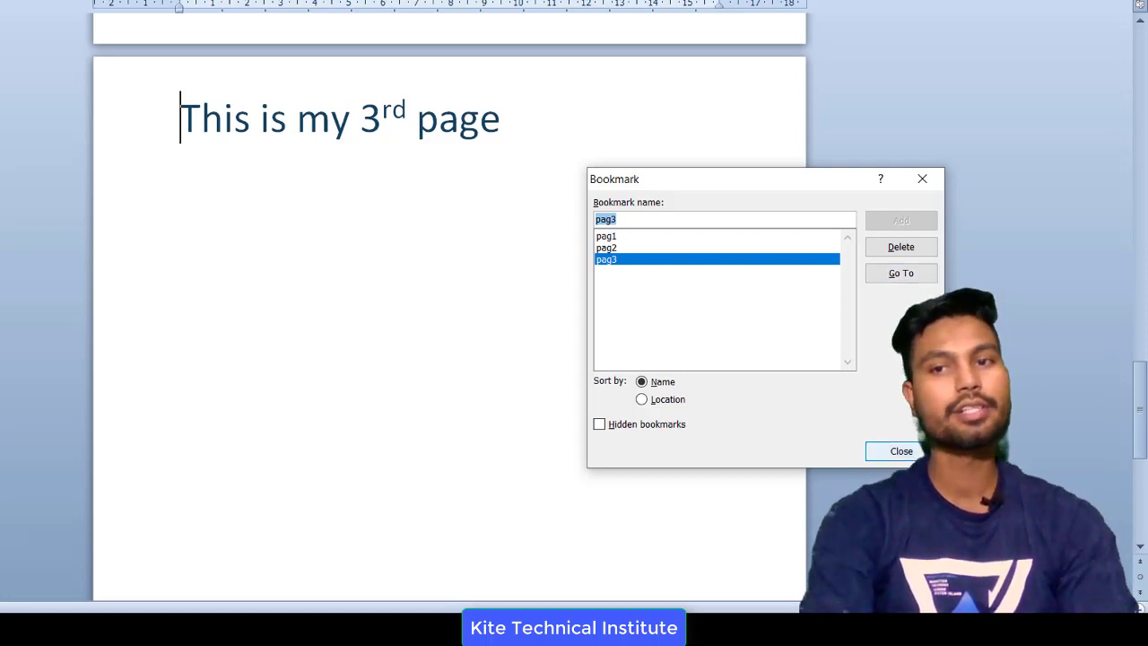
click(906, 452)
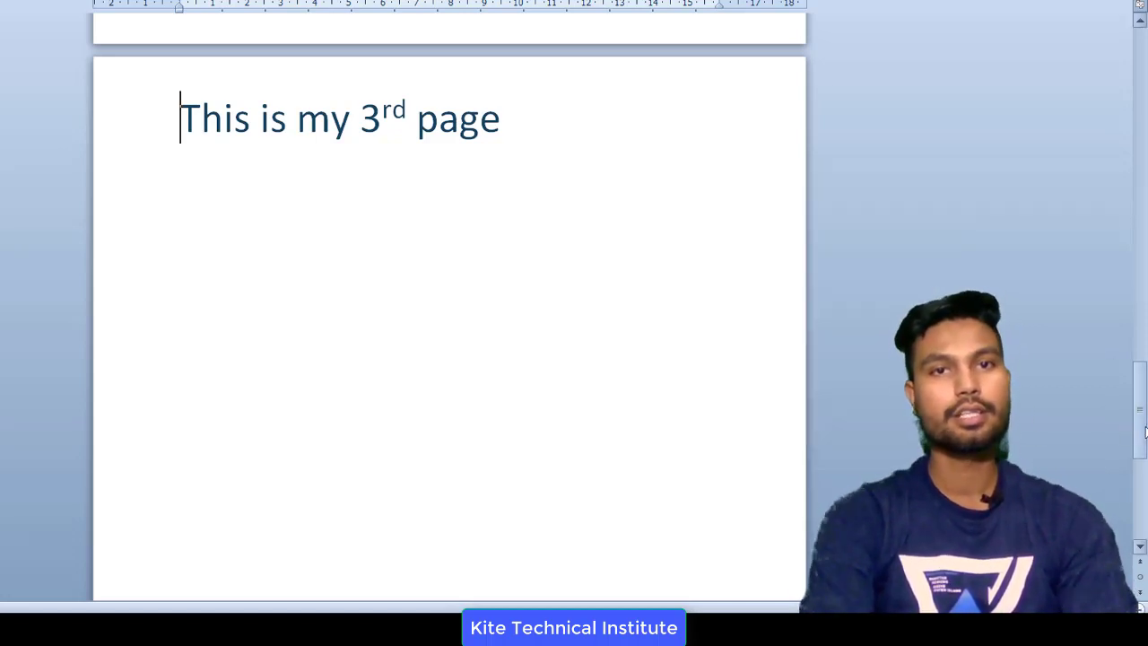
Step: Delete the heading lines of pages 3, 2 and 1, working from the bottom up
mouse_move(561, 156)
mouse_down()
mouse_move(320, 90)
mouse_move(139, 65)
mouse_up()
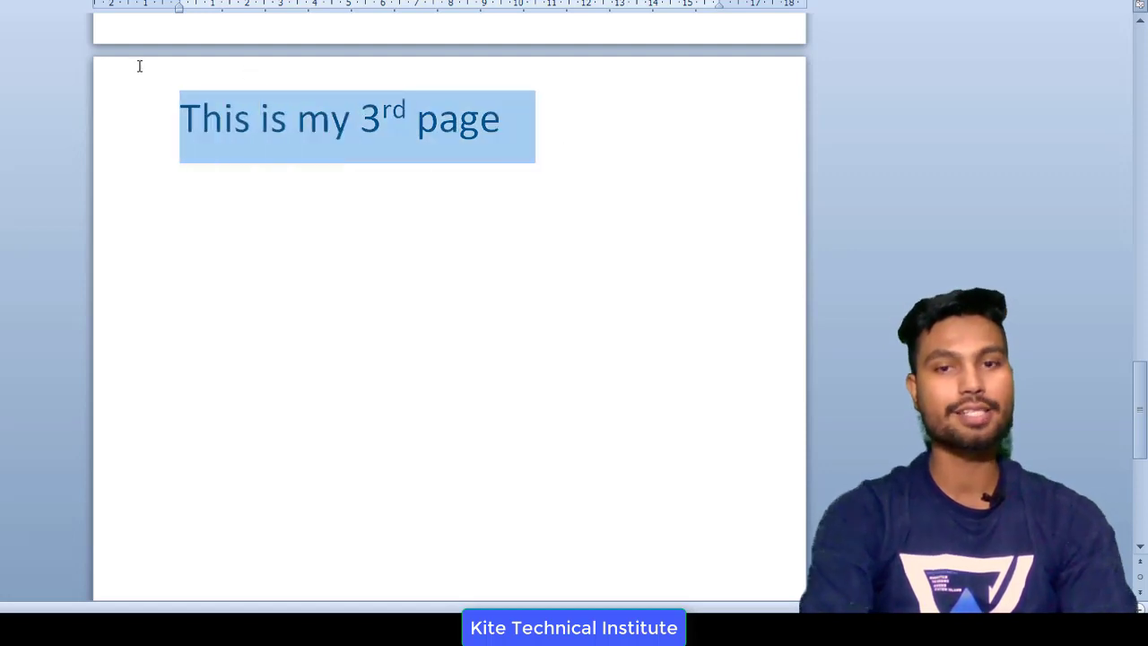
key(Delete)
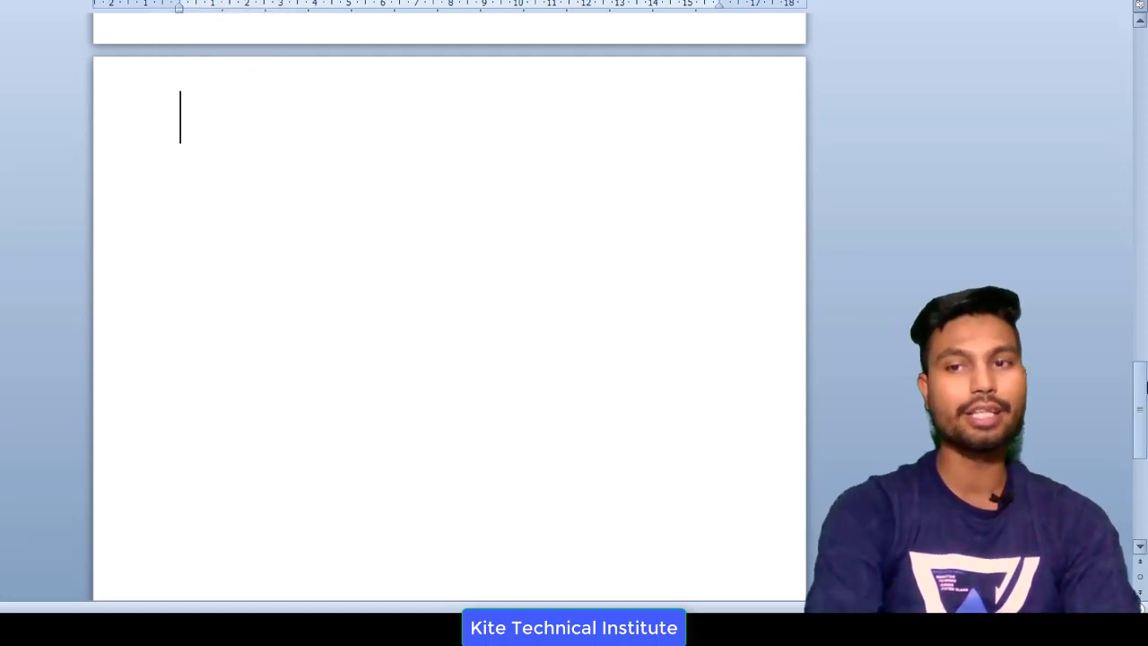
drag(1146, 426, 1146, 211)
scroll(1145, 210, up, 1)
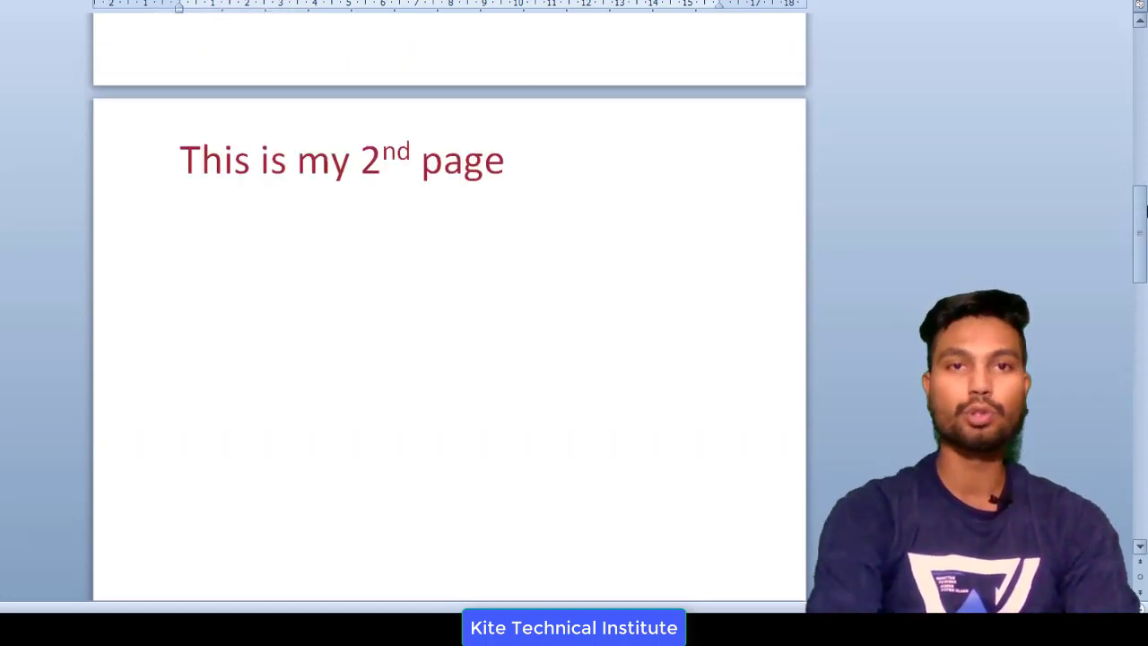
click(93, 173)
key(Delete)
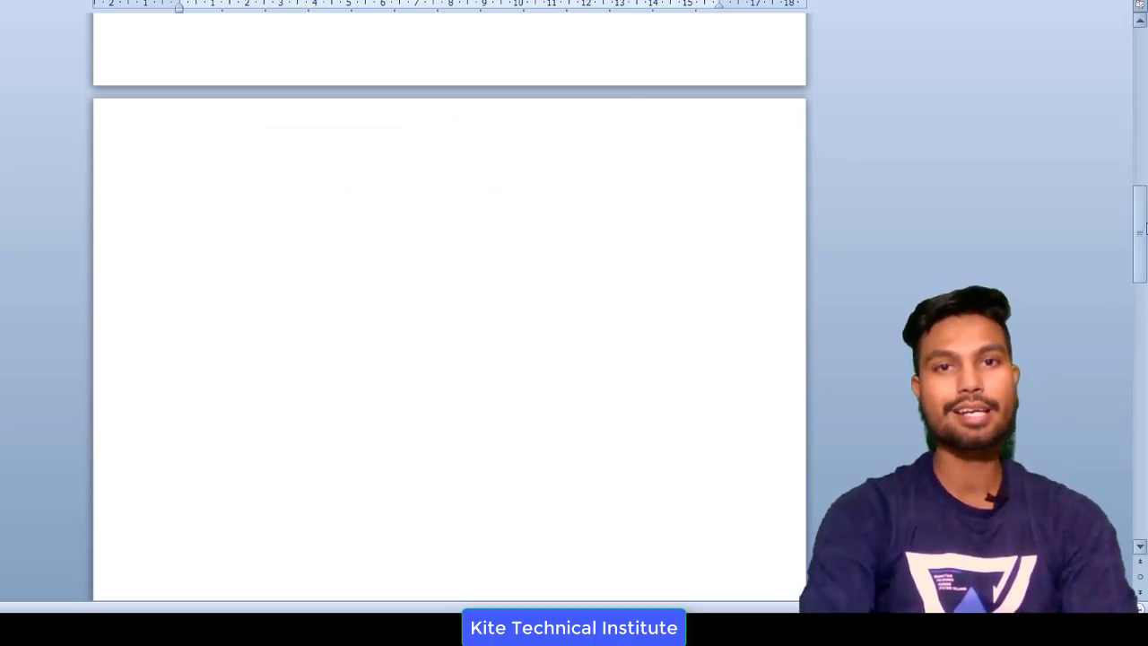
drag(1145, 229, 1145, 76)
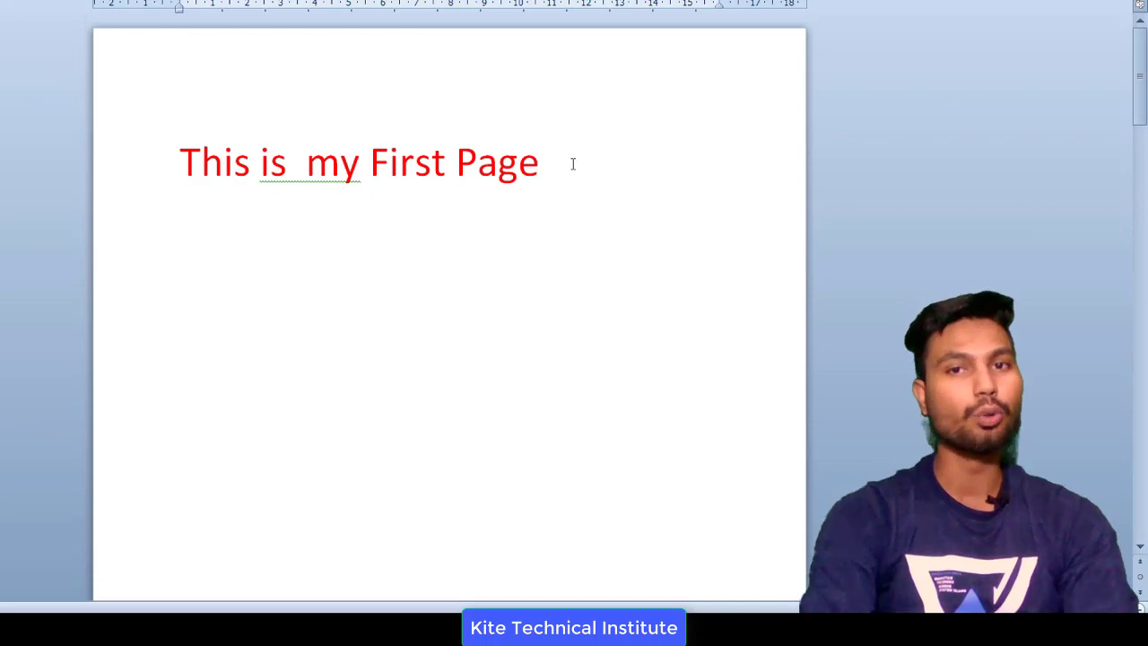
click(97, 189)
key(Delete)
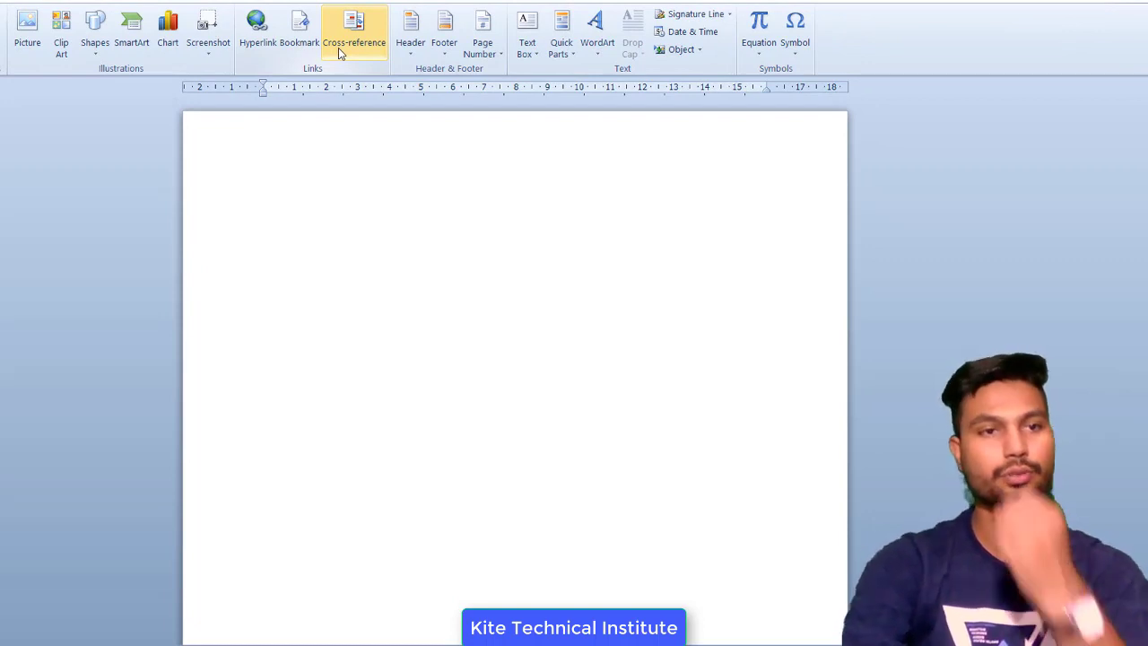
Step: Insert a page break and type 'this is my page' on the new page, followed by a new line
key(BackSpace)
key(BackSpace)
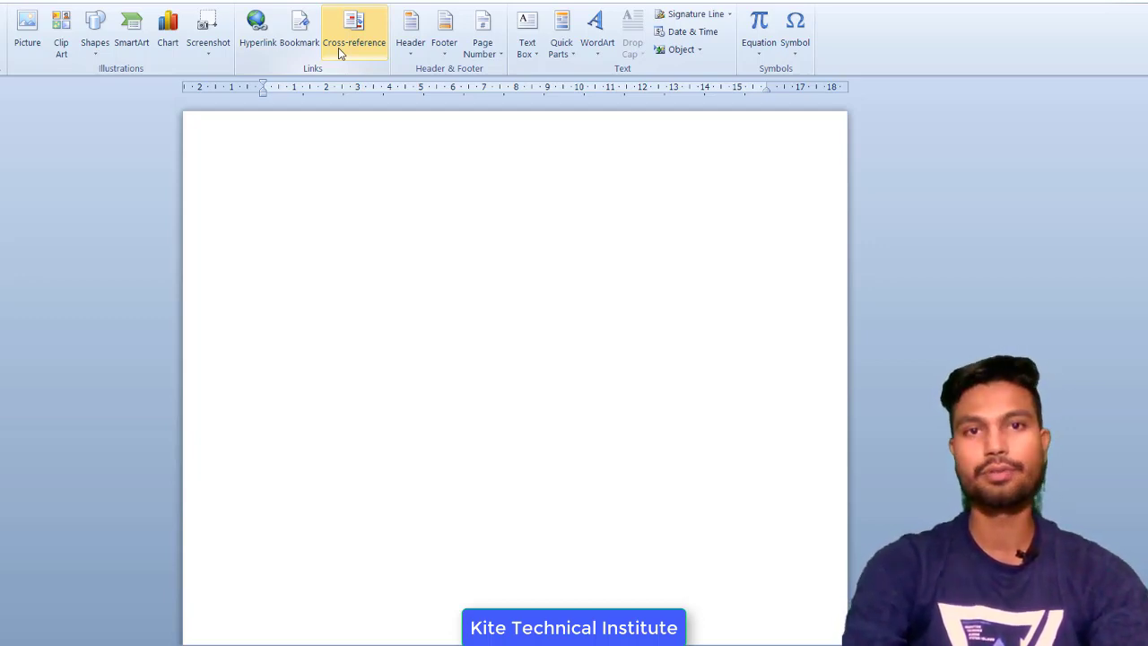
key(ctrl+Return)
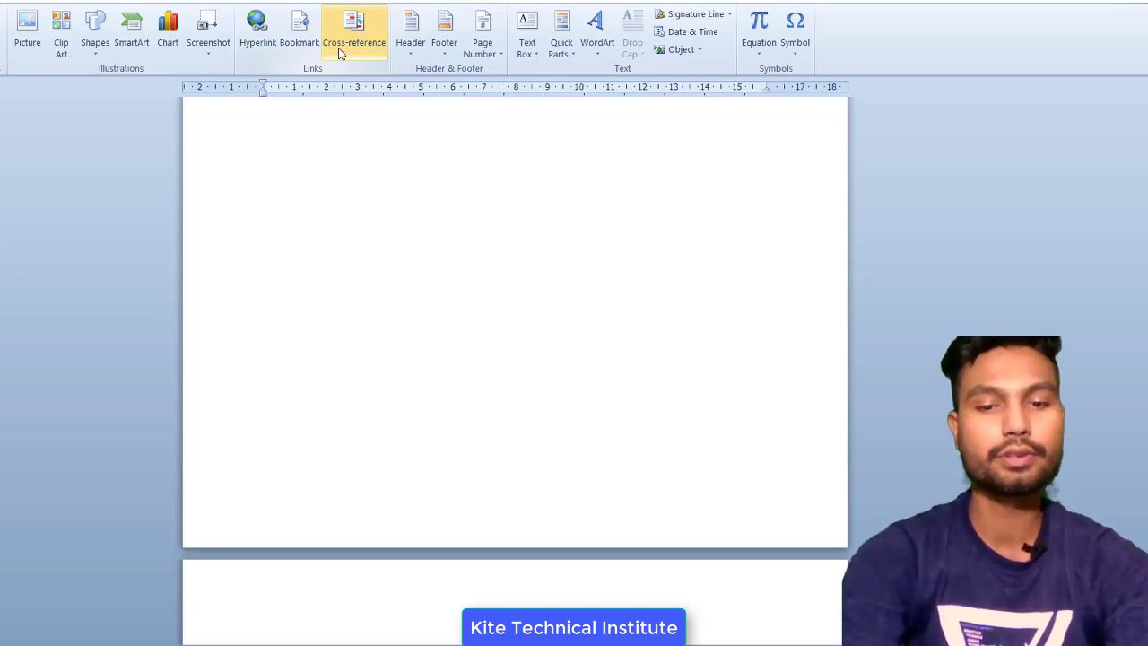
text(this is )
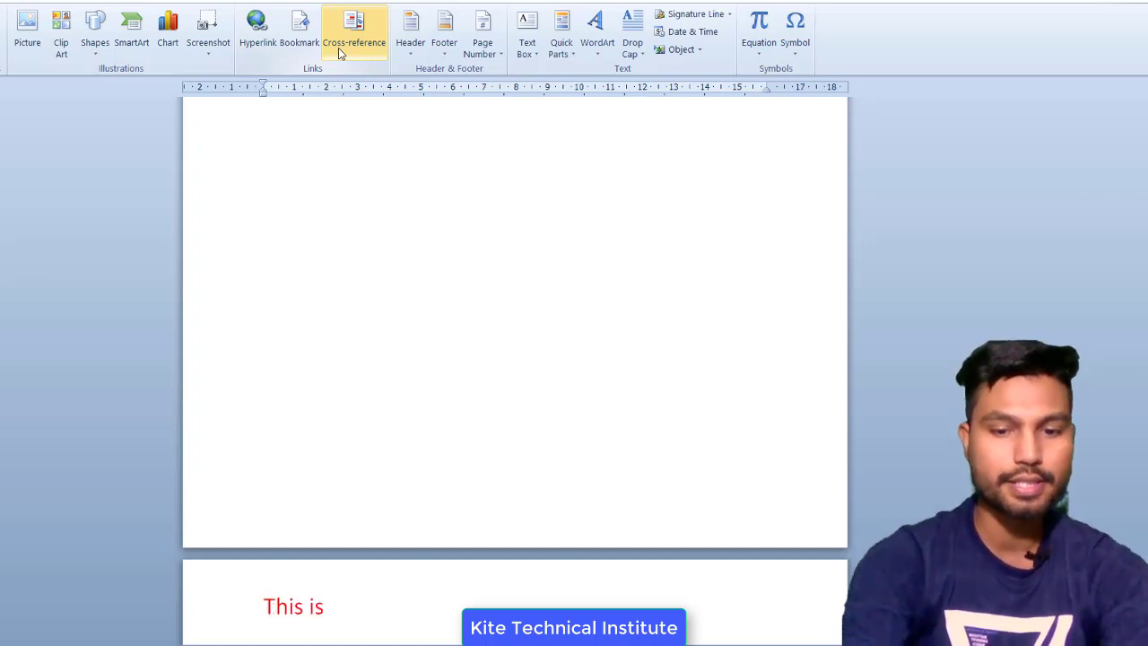
text(my pa)
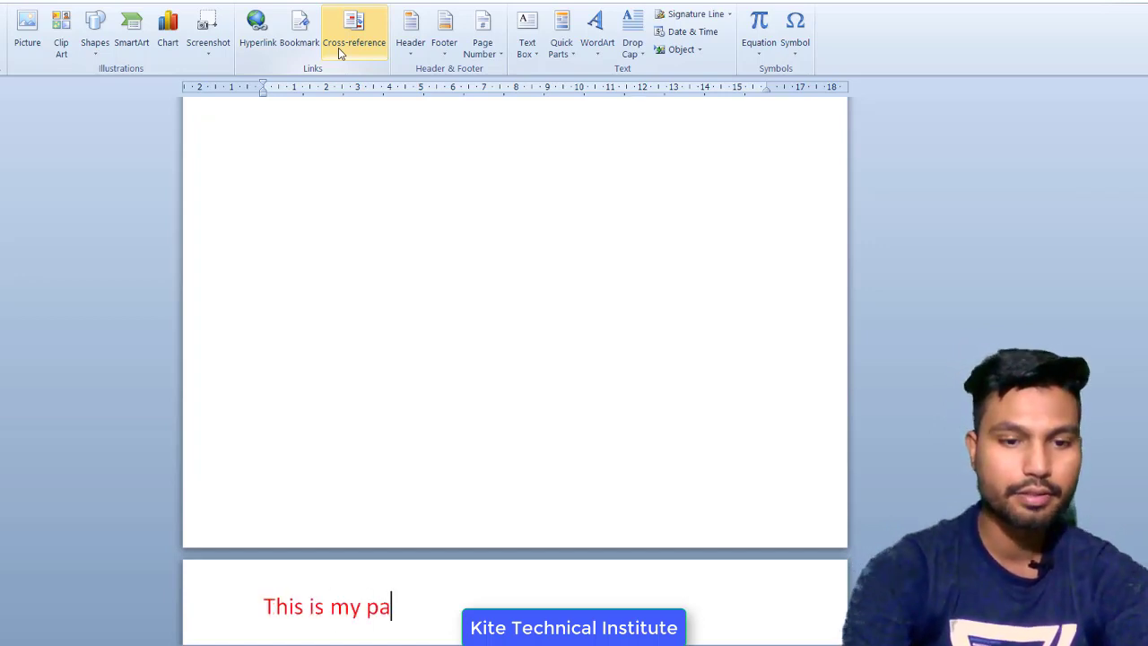
text(ge)
key(Return)
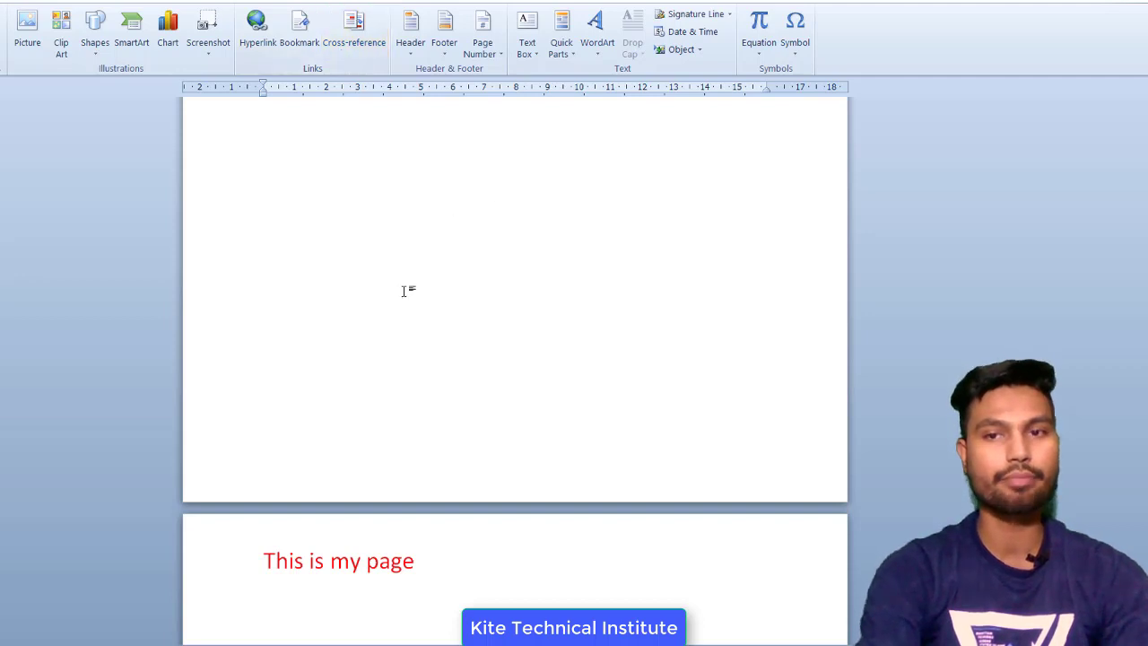
key(F1)
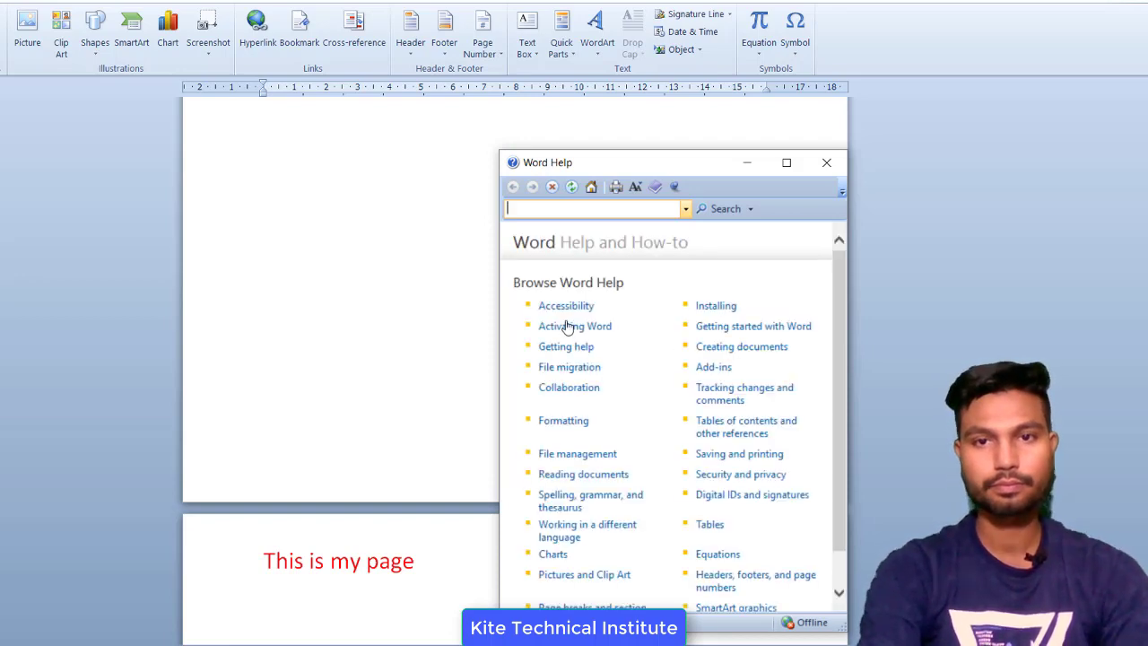
click(568, 328)
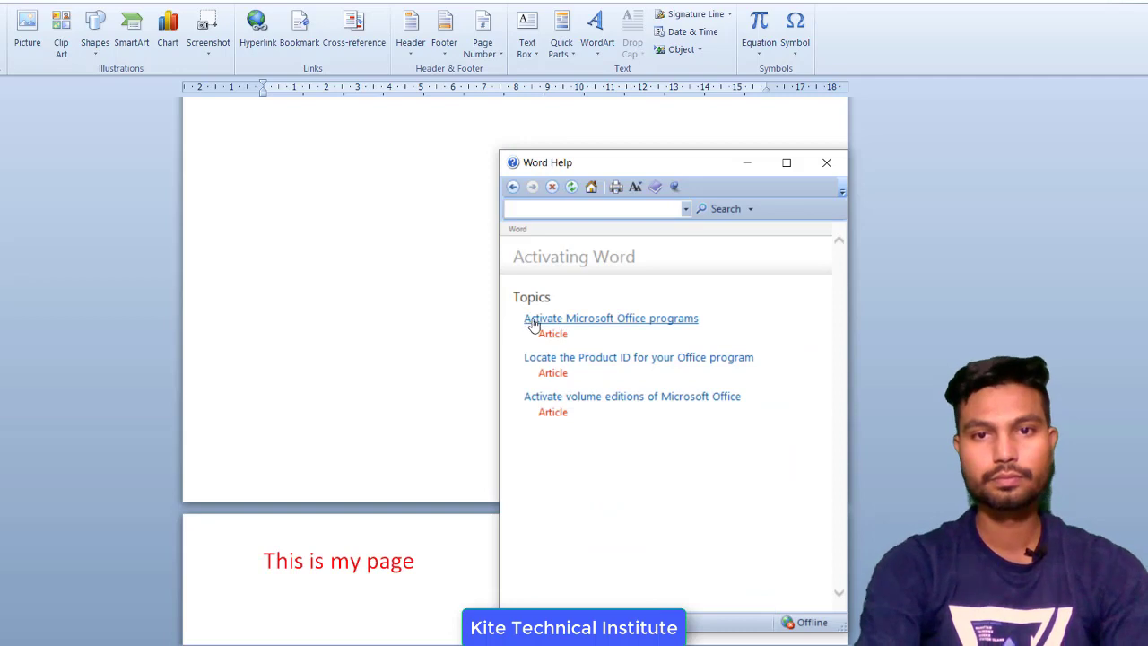
click(532, 321)
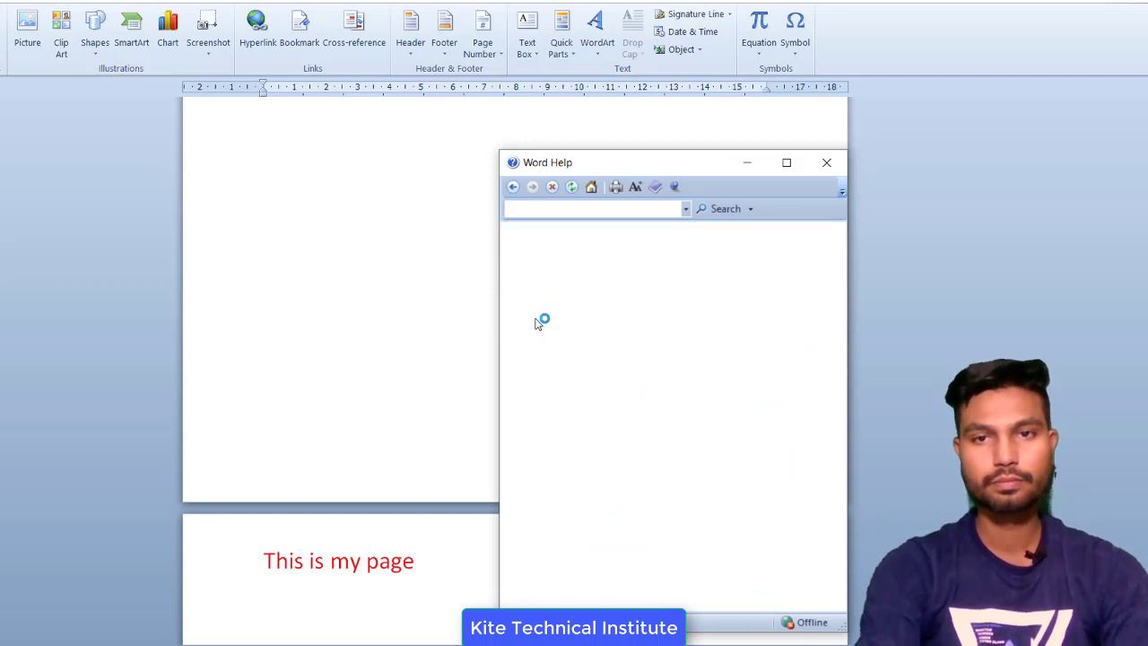
mouse_move(509, 307)
mouse_down()
mouse_move(746, 369)
mouse_move(736, 340)
mouse_up()
key(ctrl+c)
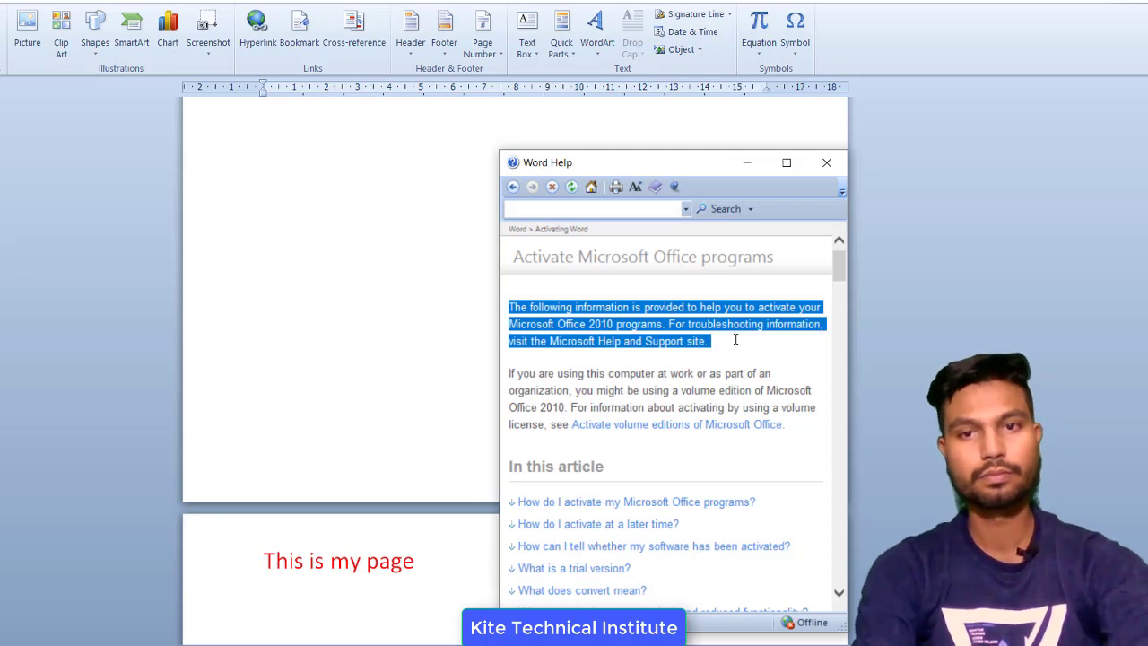
Step: Replace the 'This is my page' line with pasted copies of the Office activation help paragraph
click(826, 162)
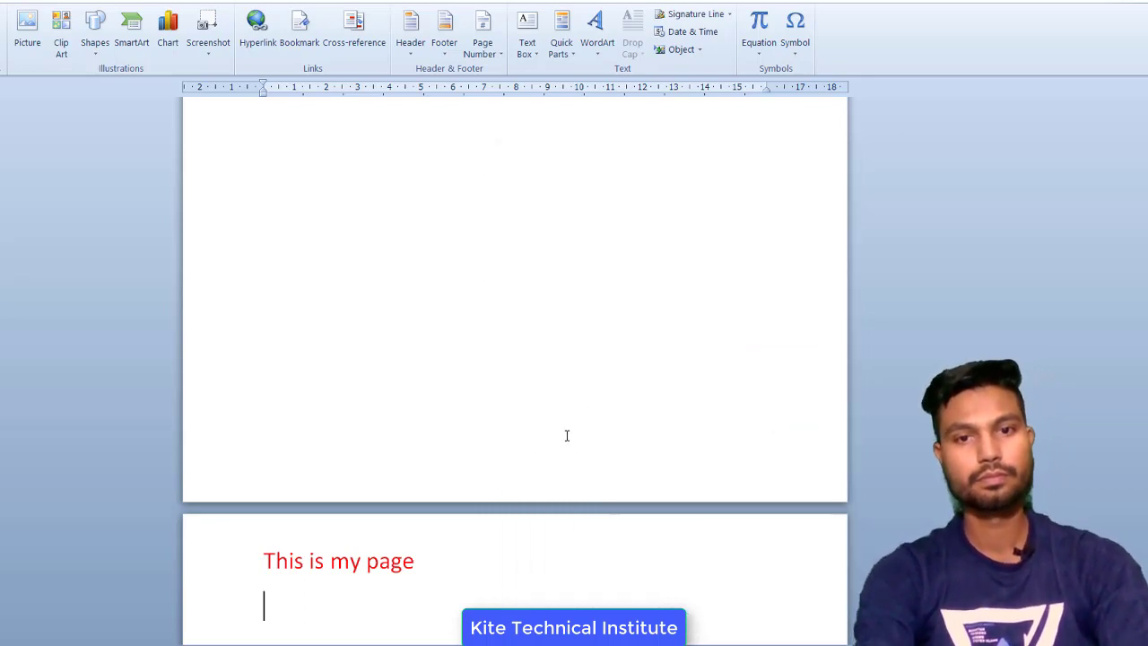
drag(415, 561, 187, 570)
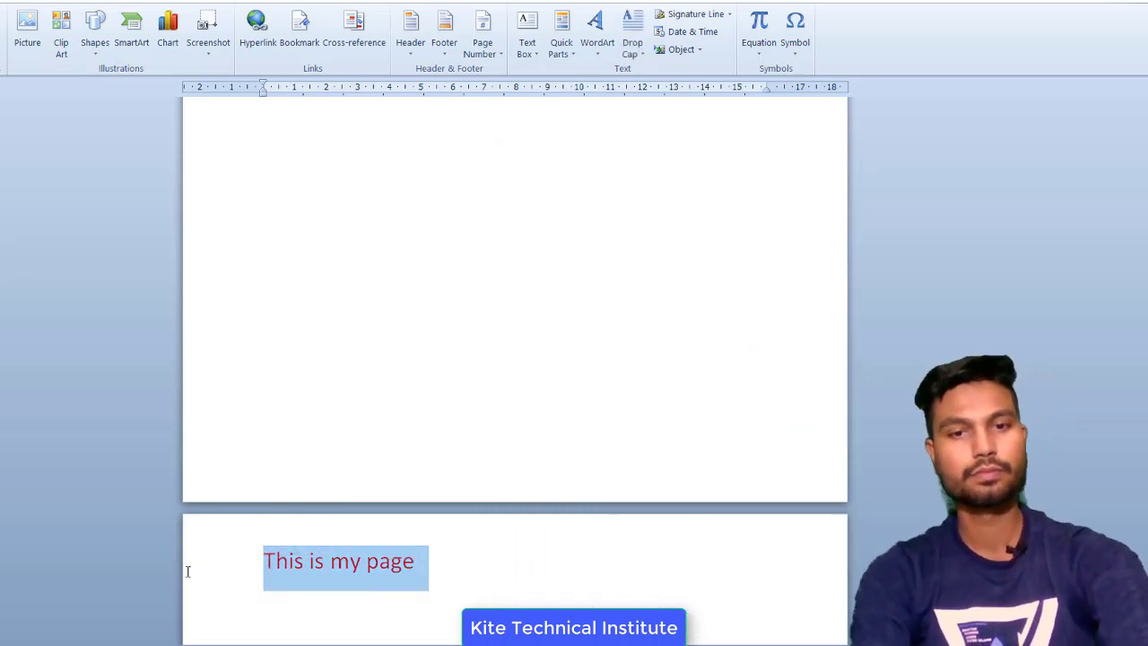
key(ctrl+v)
key(ctrl+v)
key(ctrl+v)
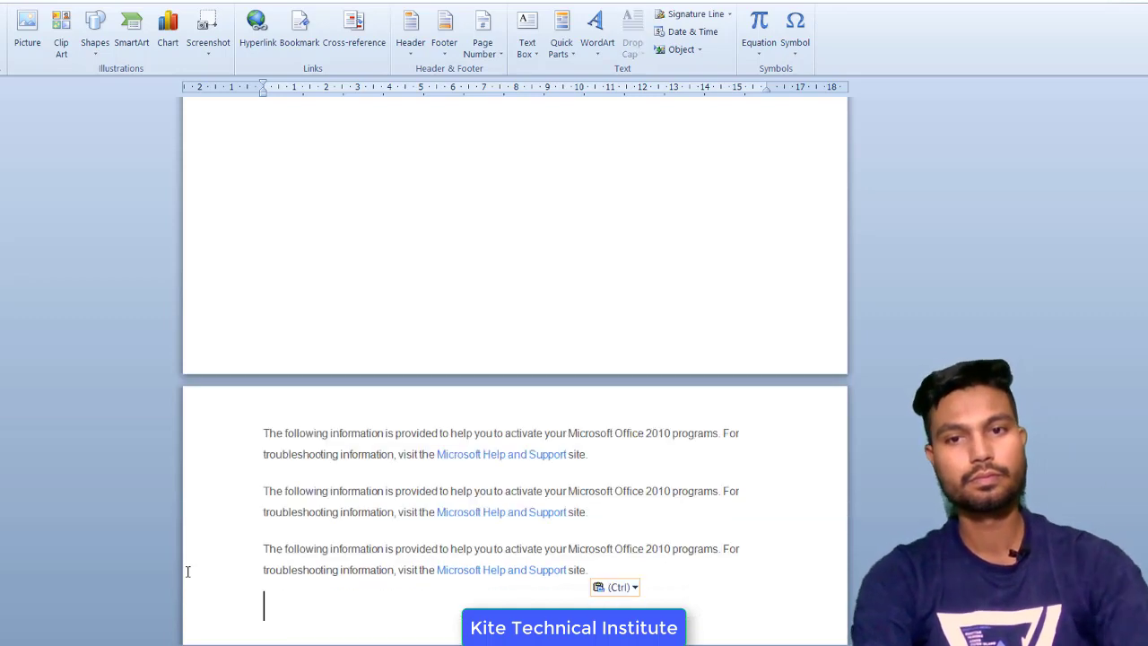
click(1137, 235)
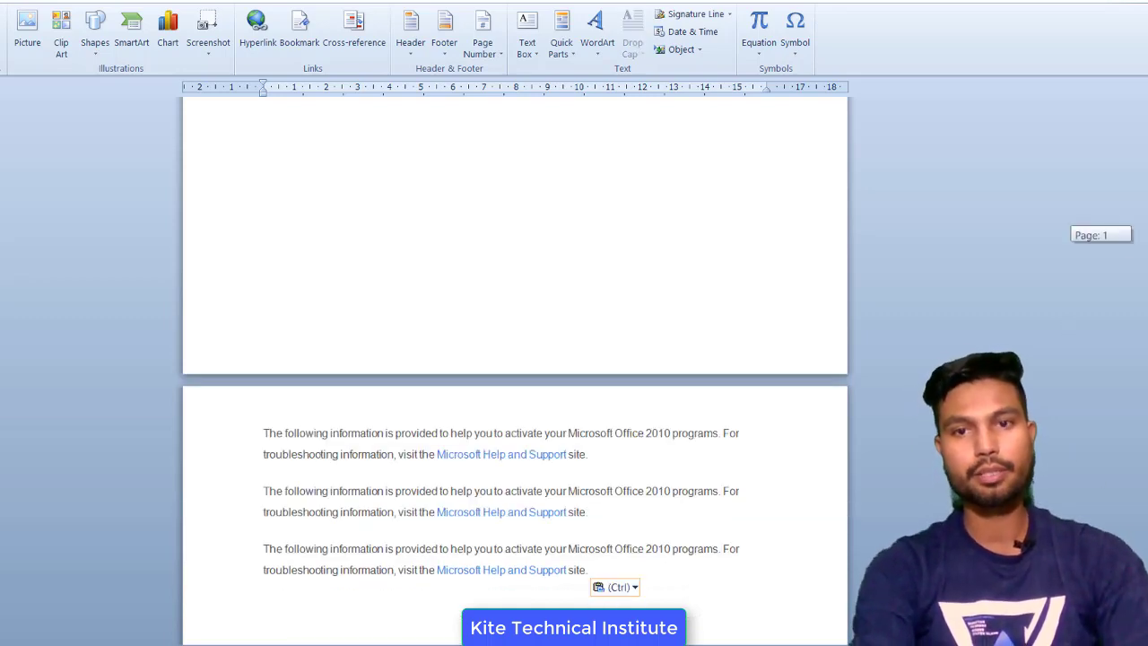
Step: Add a page break, paste more help-paragraph copies there, and add an empty line above them
key(ctrl+Return)
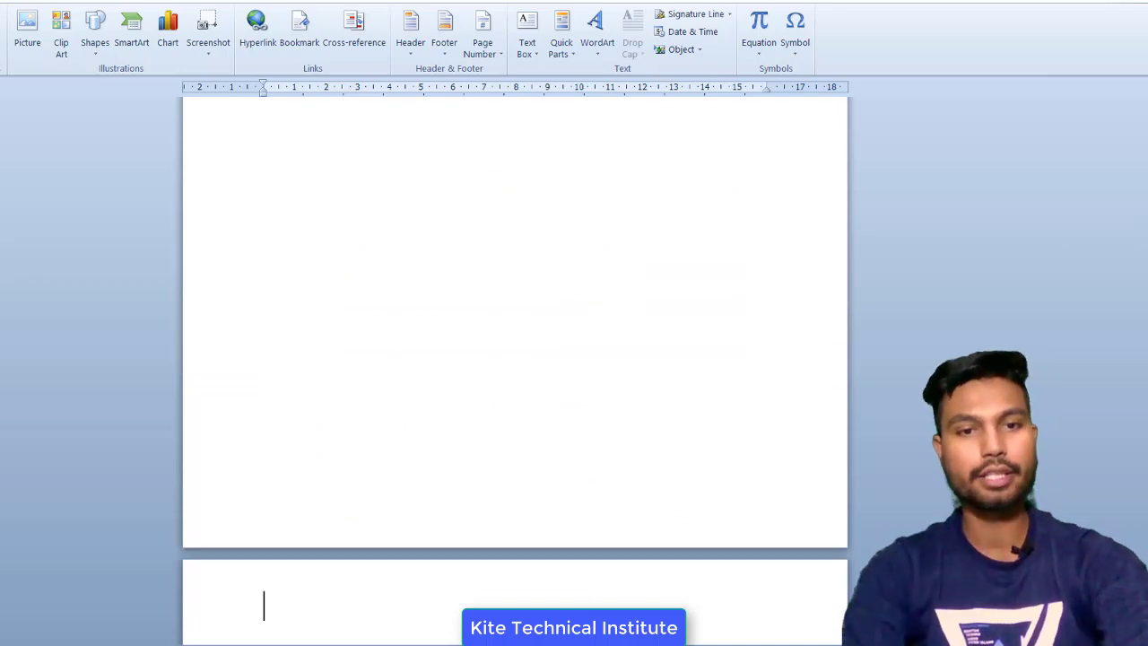
key(ctrl+v)
key(ctrl+v)
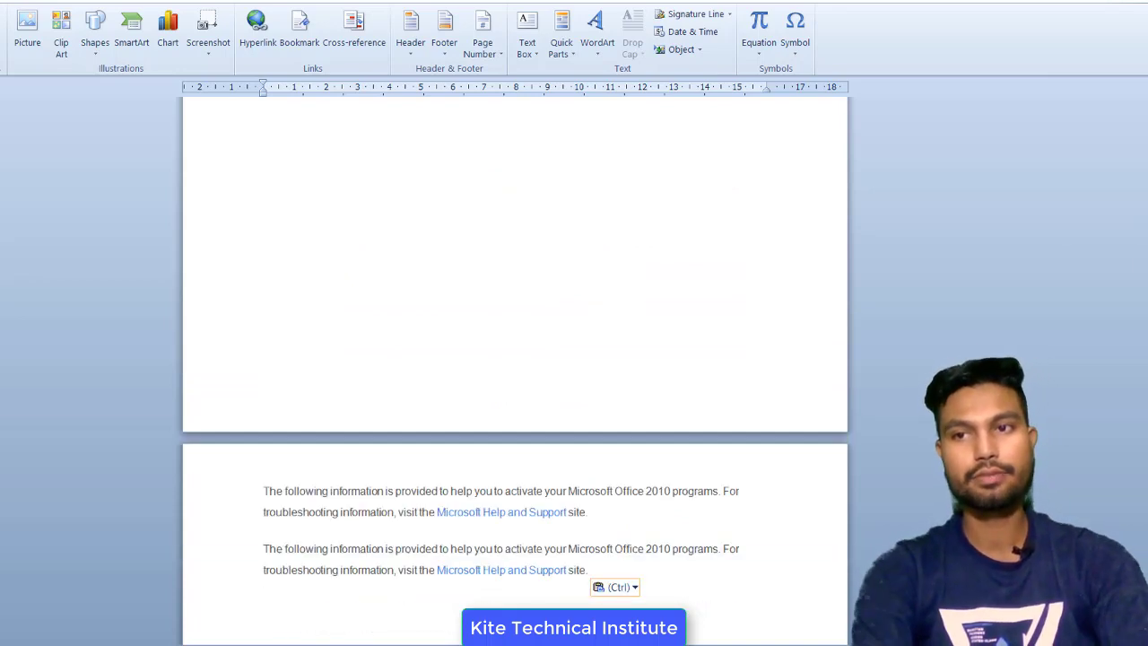
scroll(515, 358, down, 5)
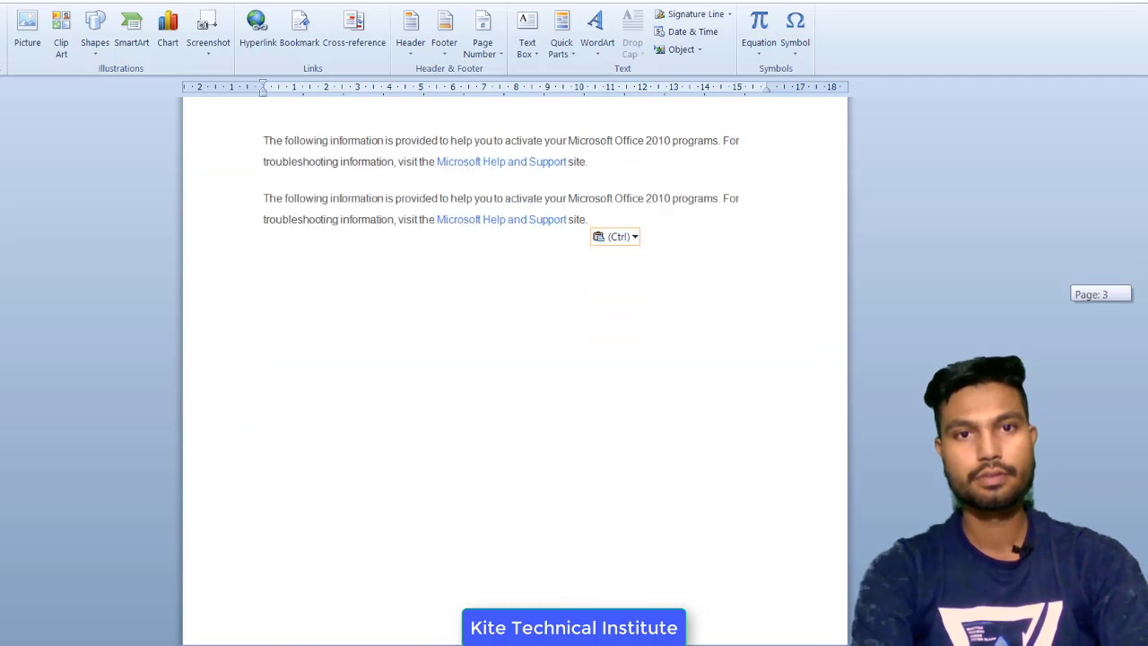
scroll(515, 359, up, 1)
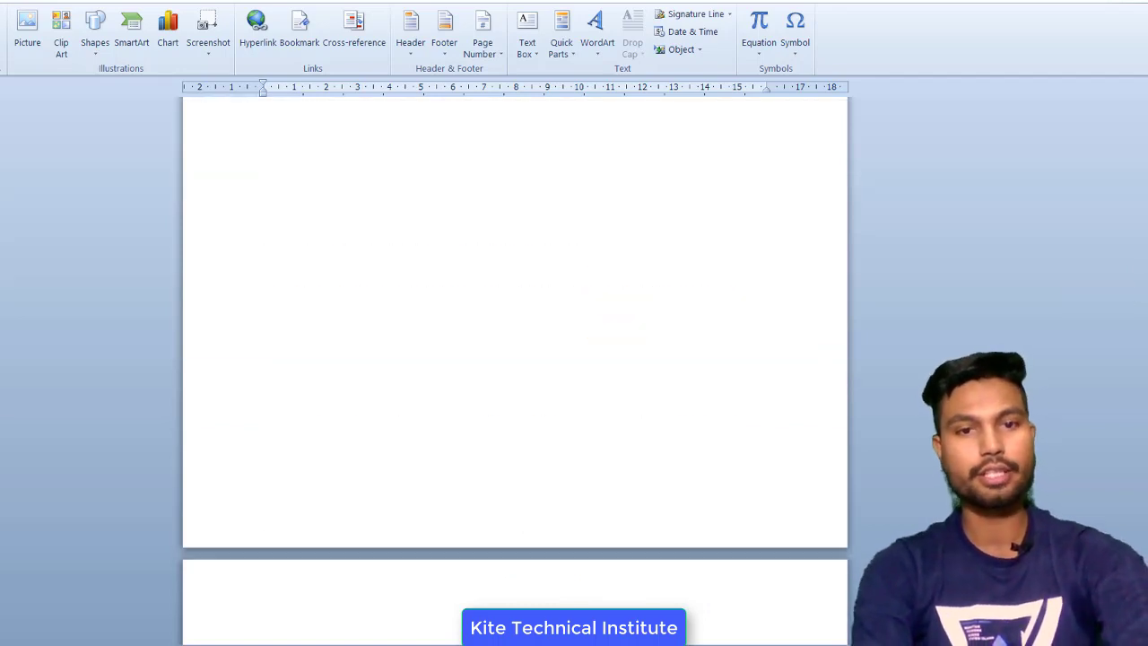
key(ctrl+v)
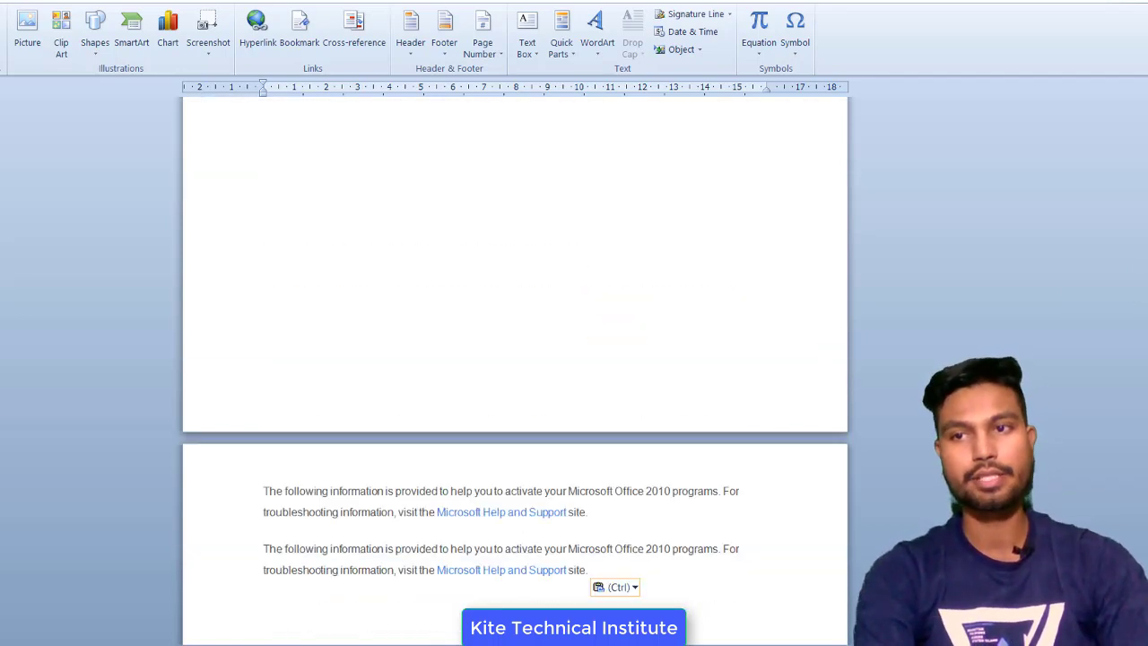
key(ctrl+v)
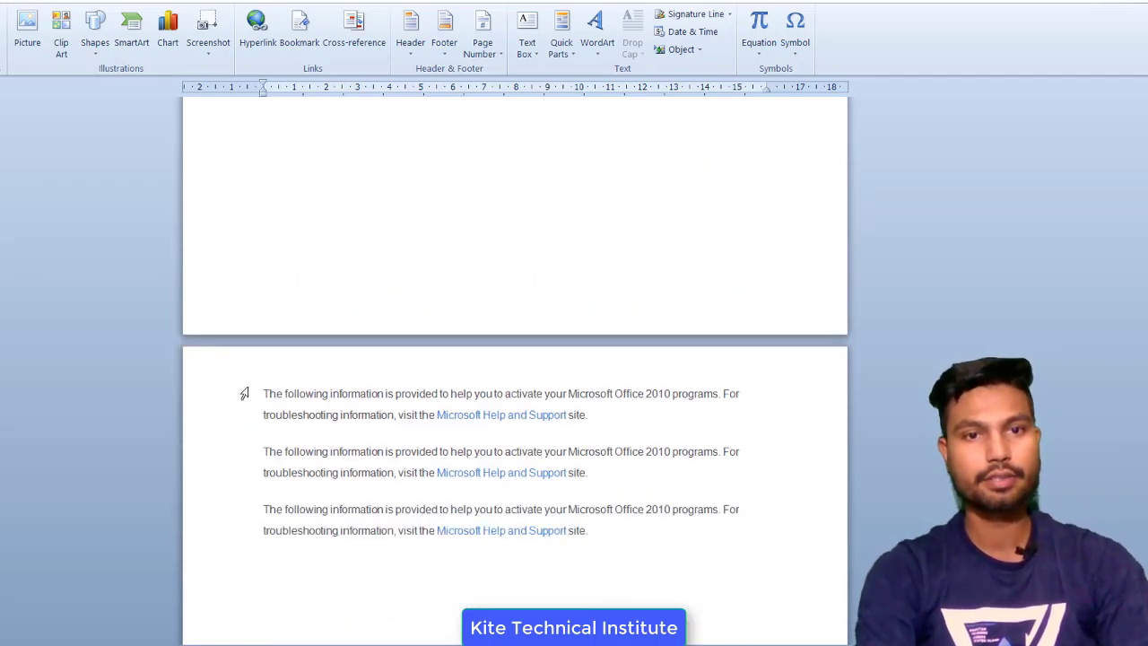
key(Return)
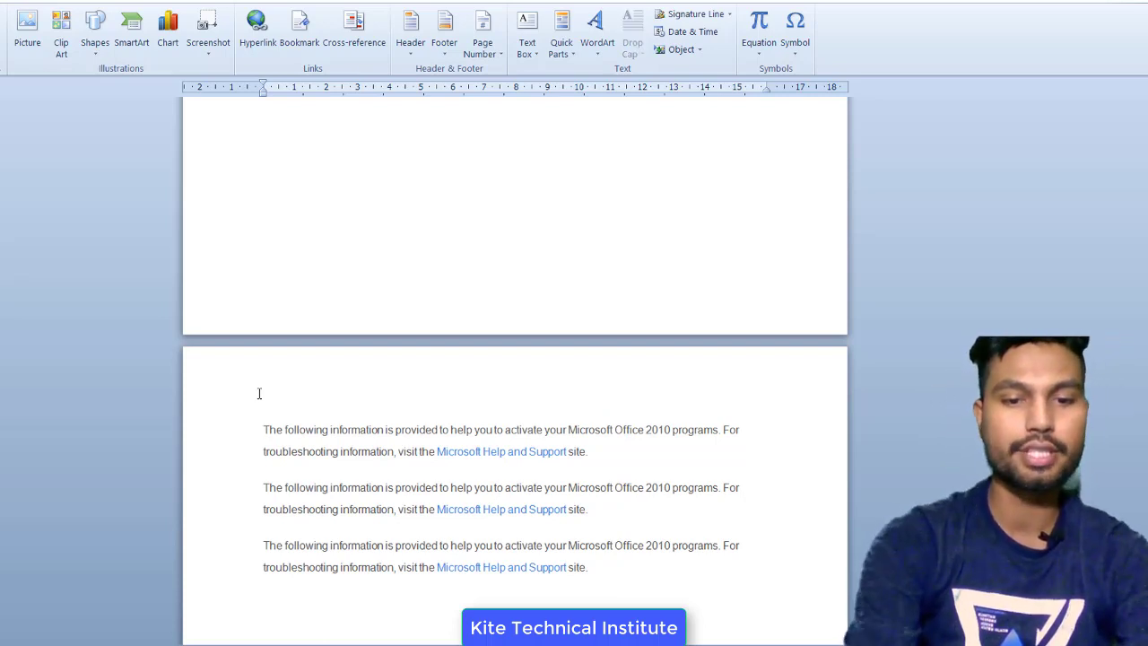
Step: Type 'Chapter 1' and apply the Heading 1 style to it
text(Cha)
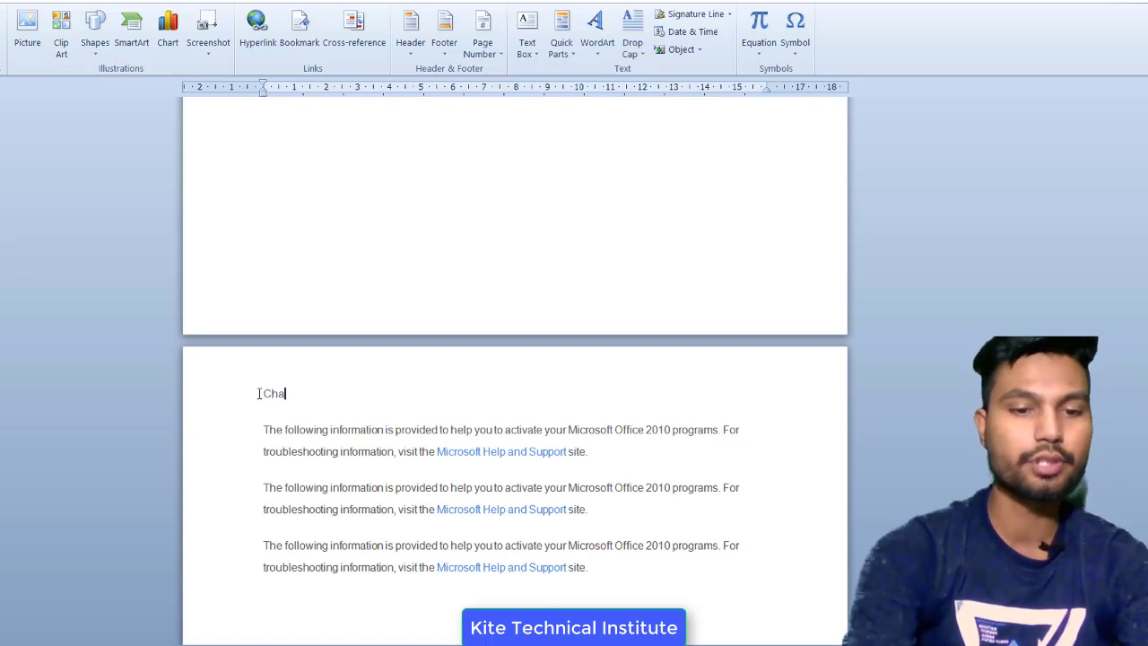
text(pter 1)
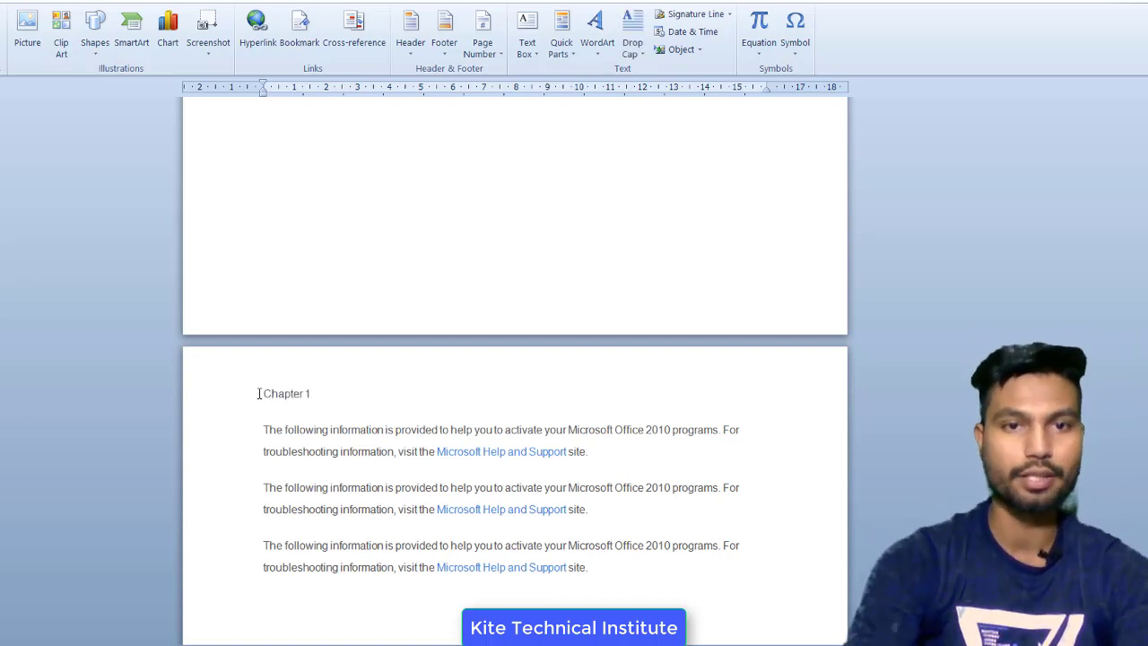
key(shift+Left)
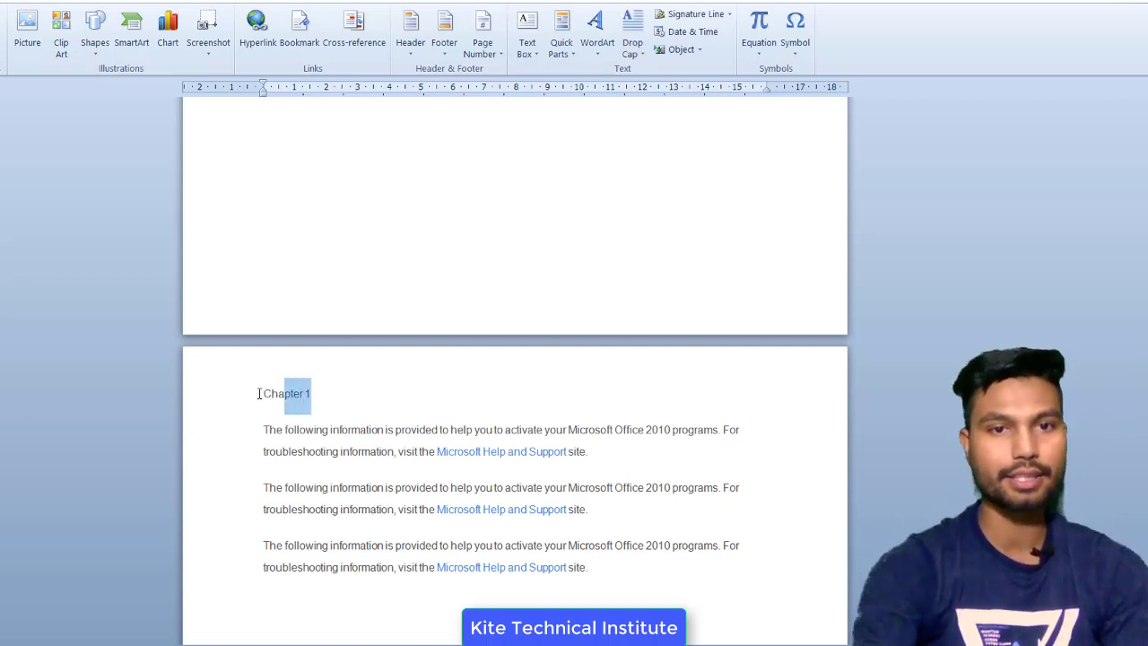
key(shift+Left)
key(shift+Left)
key(shift+Left)
key(shift+Left)
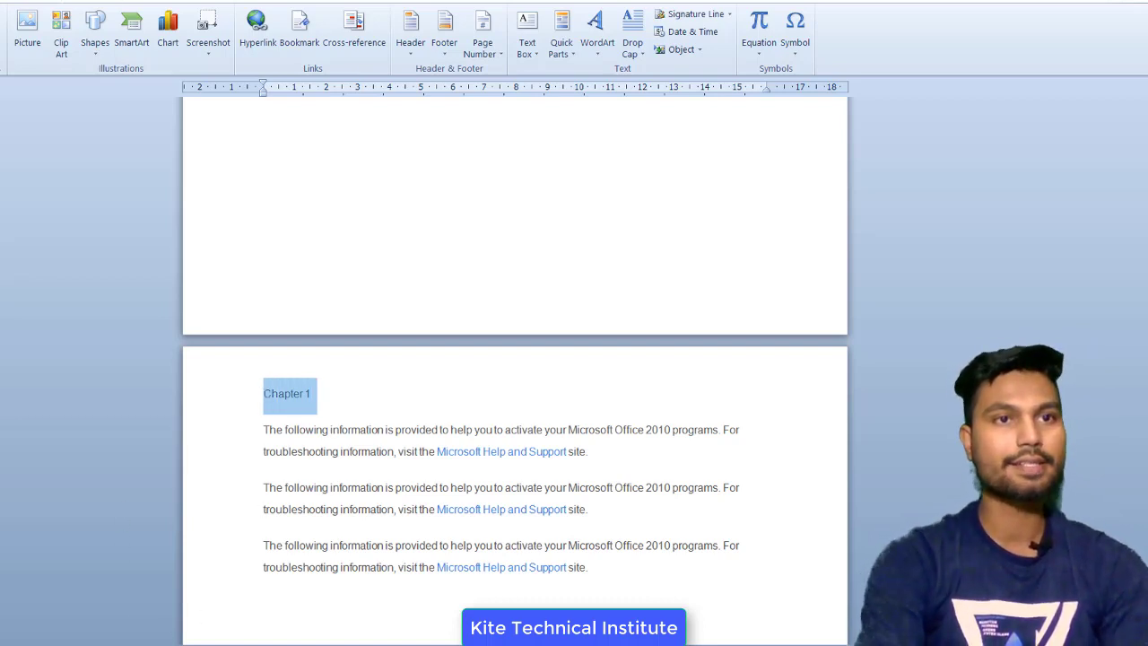
click(328, 2)
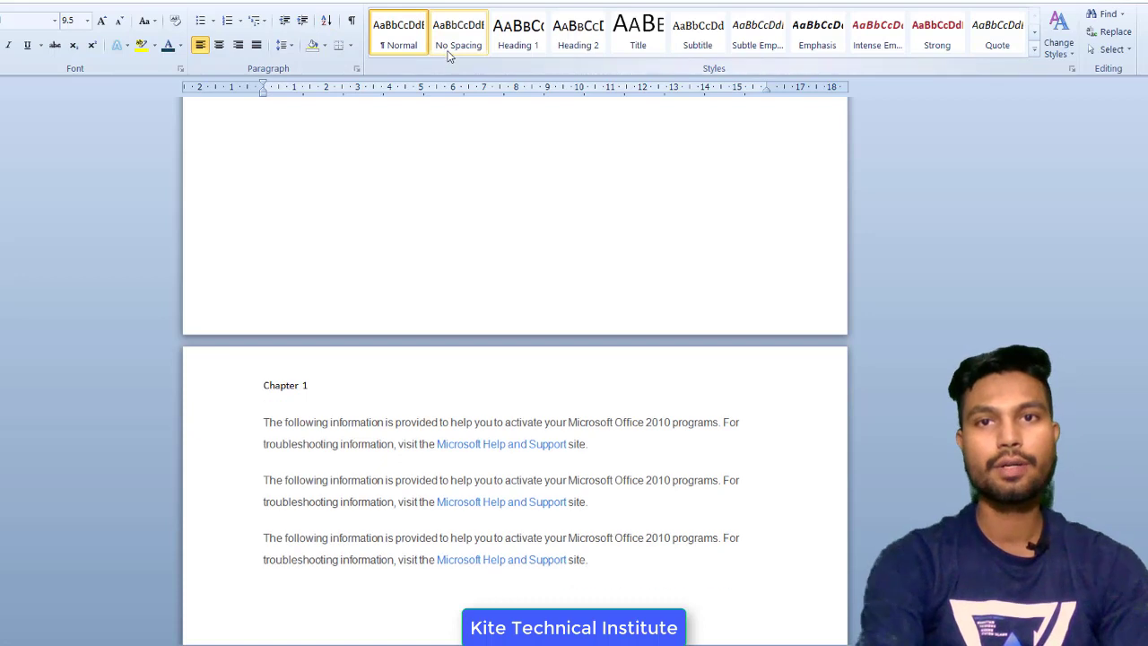
click(524, 40)
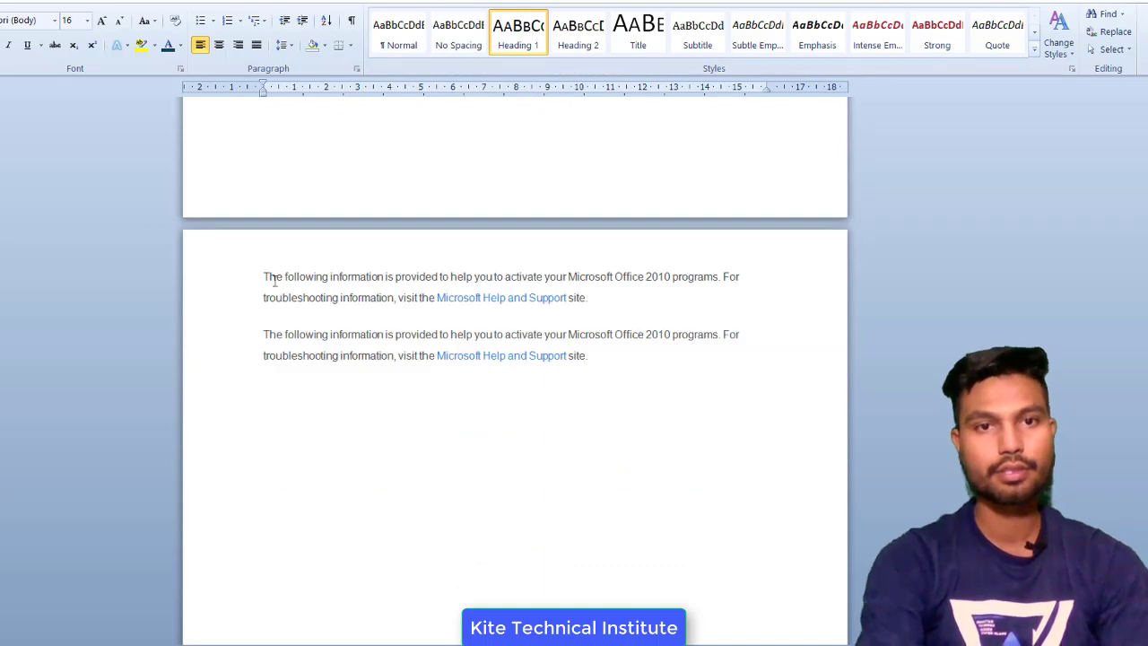
Step: Add a 'Chapter 2' Heading 1 line above the next page's text, then delete it
click(260, 273)
key(Return)
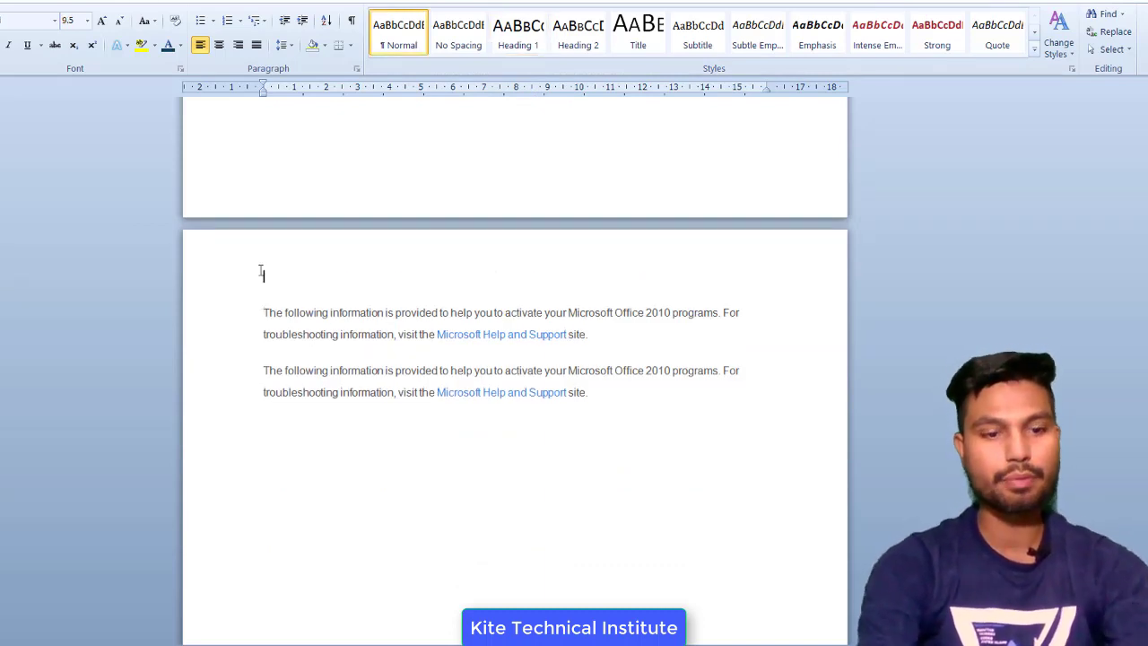
text(cChapter)
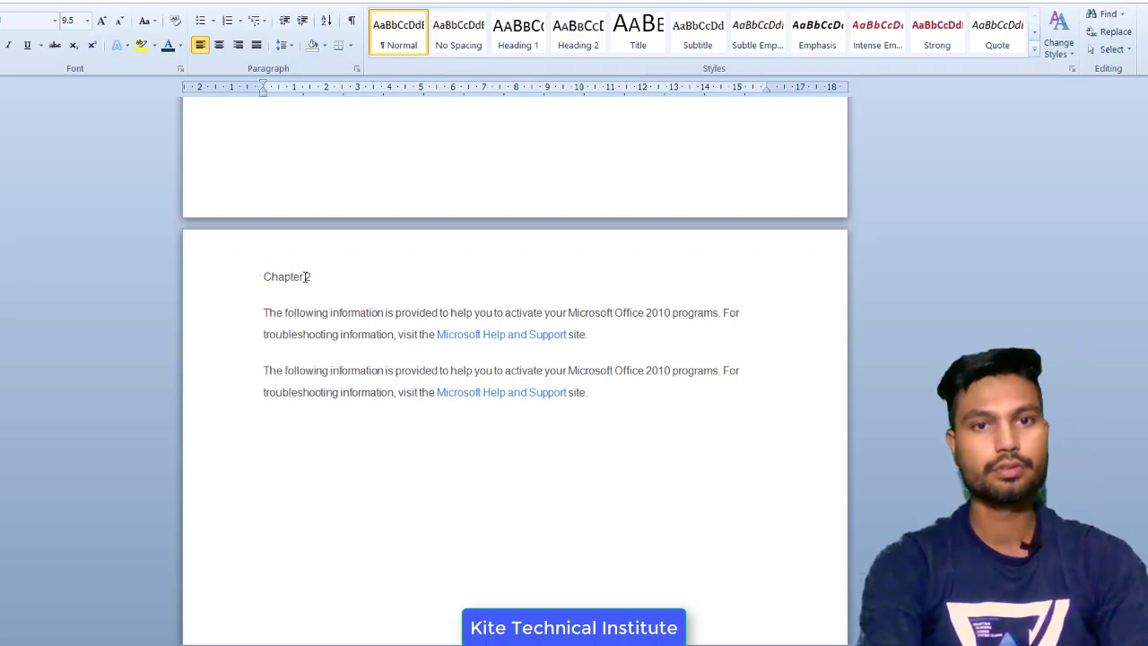
text( 2)
drag(322, 273, 265, 275)
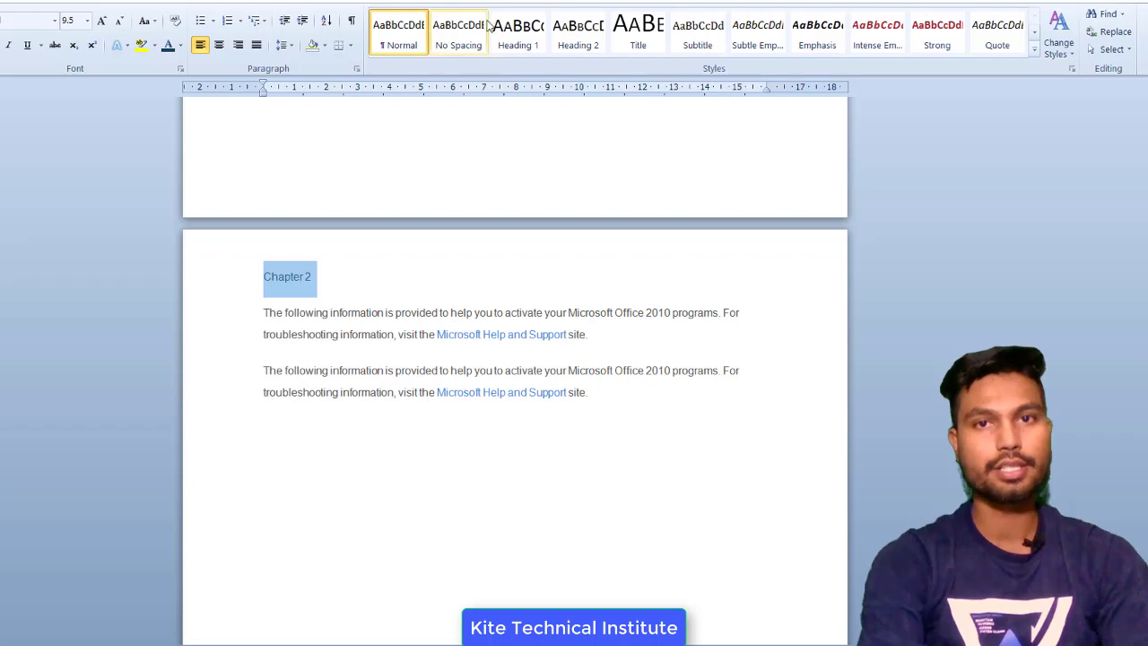
click(538, 43)
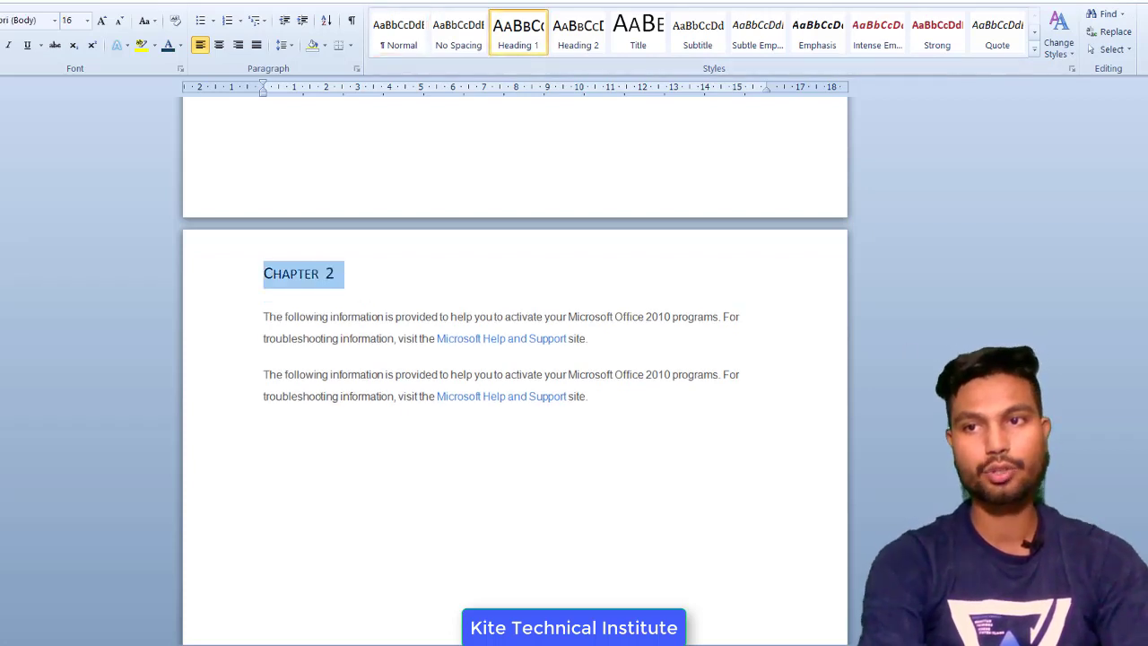
key(Delete)
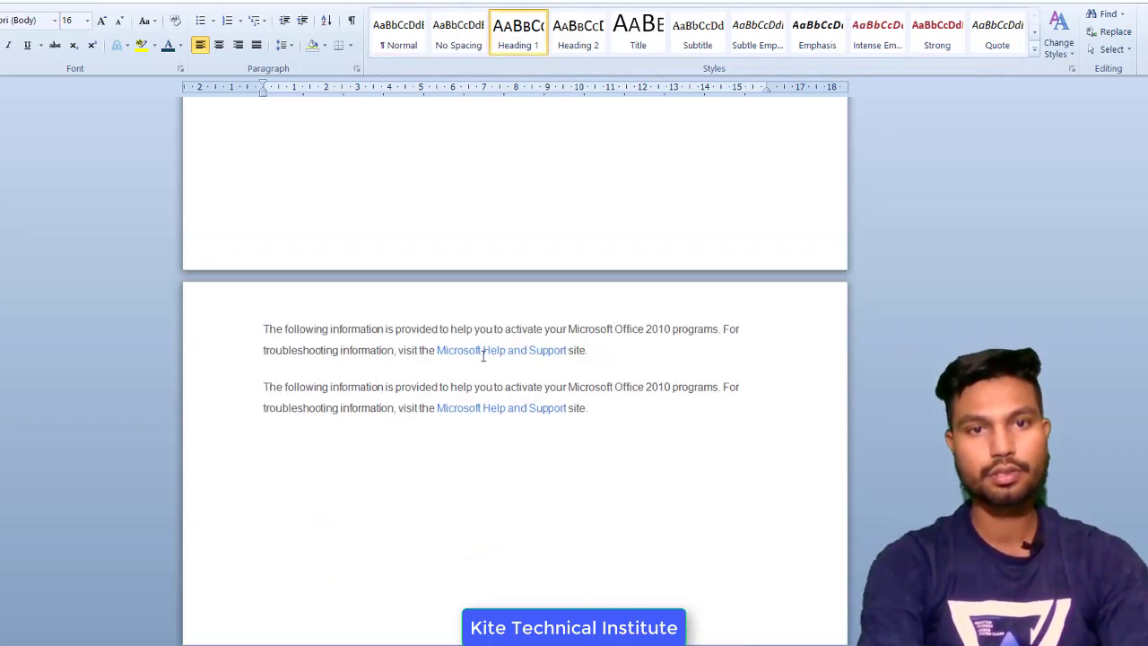
Step: Type 'Chapter 3' above the first paragraph and style it Heading 1
click(266, 329)
key(Return)
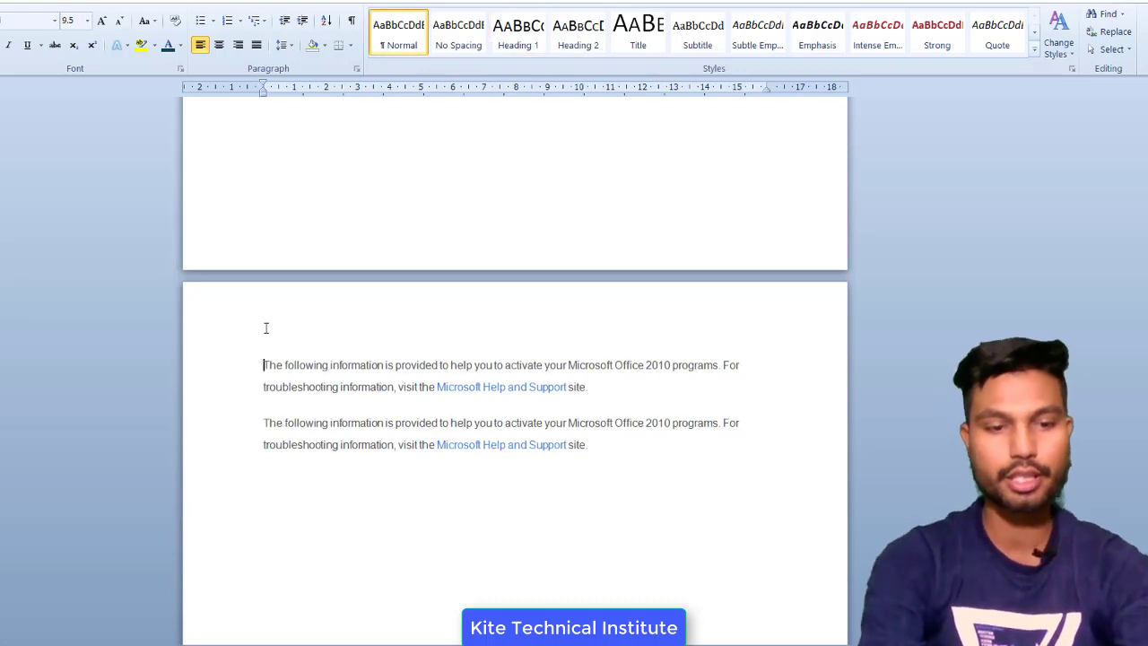
text(Cha)
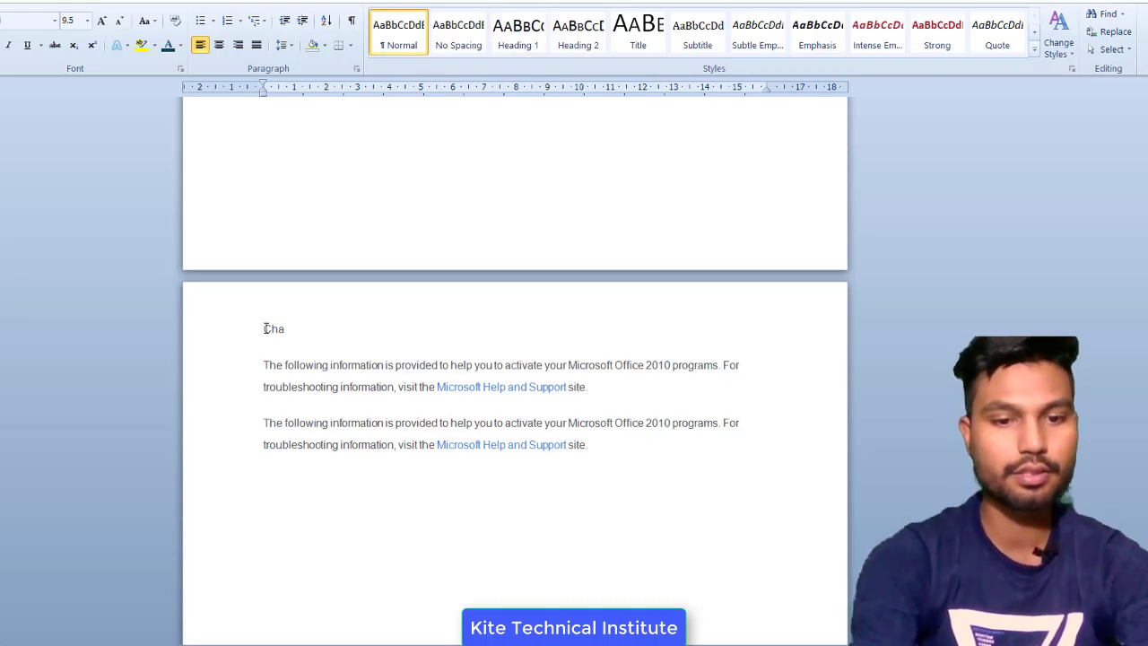
text(pter 3)
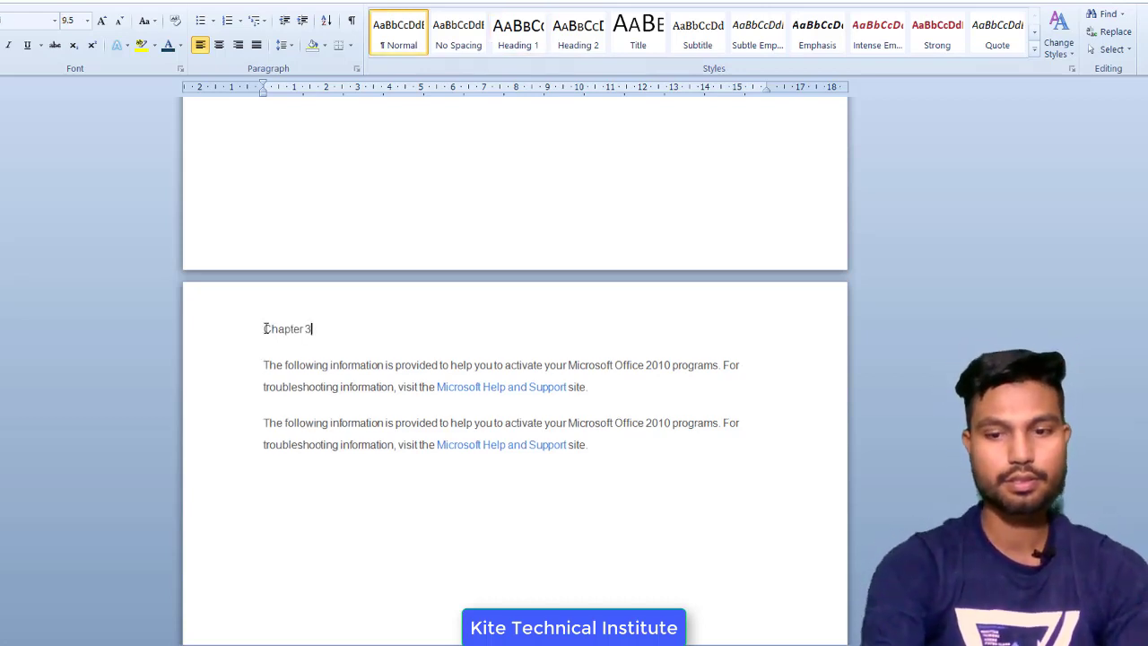
key(shift+Left)
key(shift+Left)
key(shift+Left)
key(shift+Left)
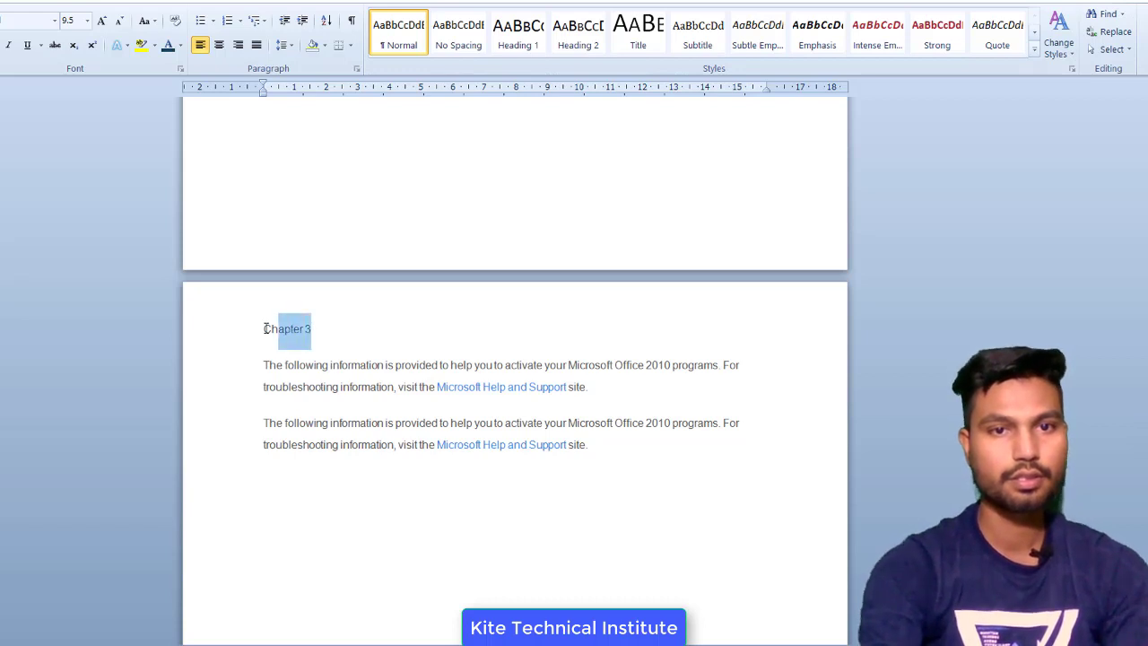
key(shift+Left)
click(527, 49)
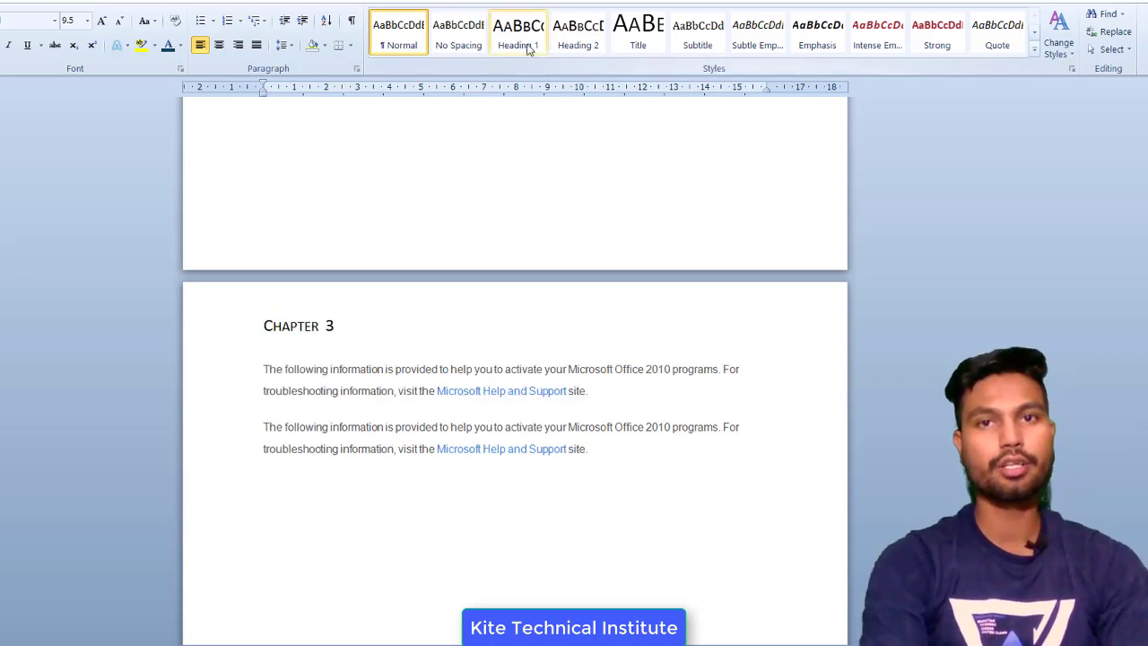
click(528, 49)
click(397, 311)
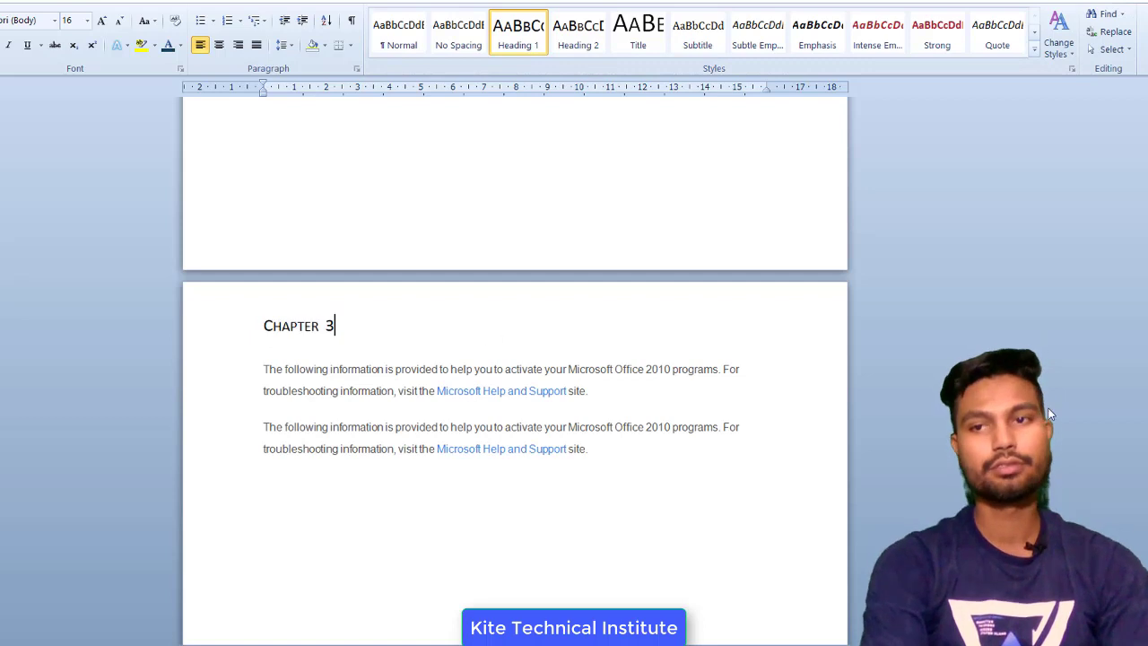
drag(1141, 403, 1141, 363)
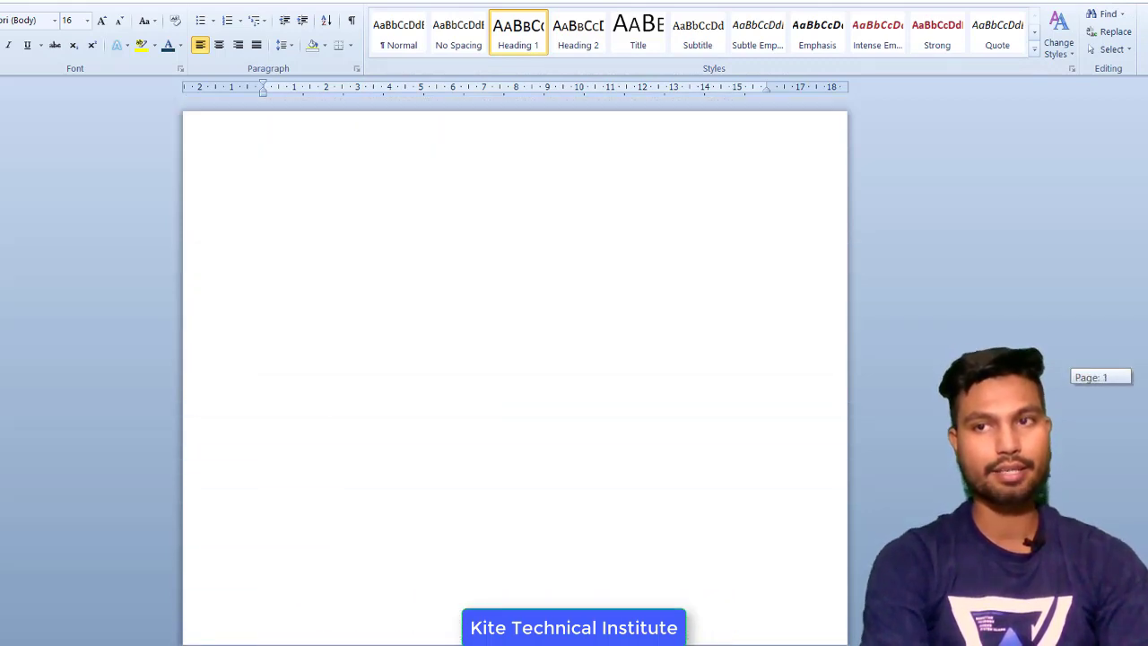
Step: Type a red 'Table of Content' title at the top of page 1 and underline it
click(283, 247)
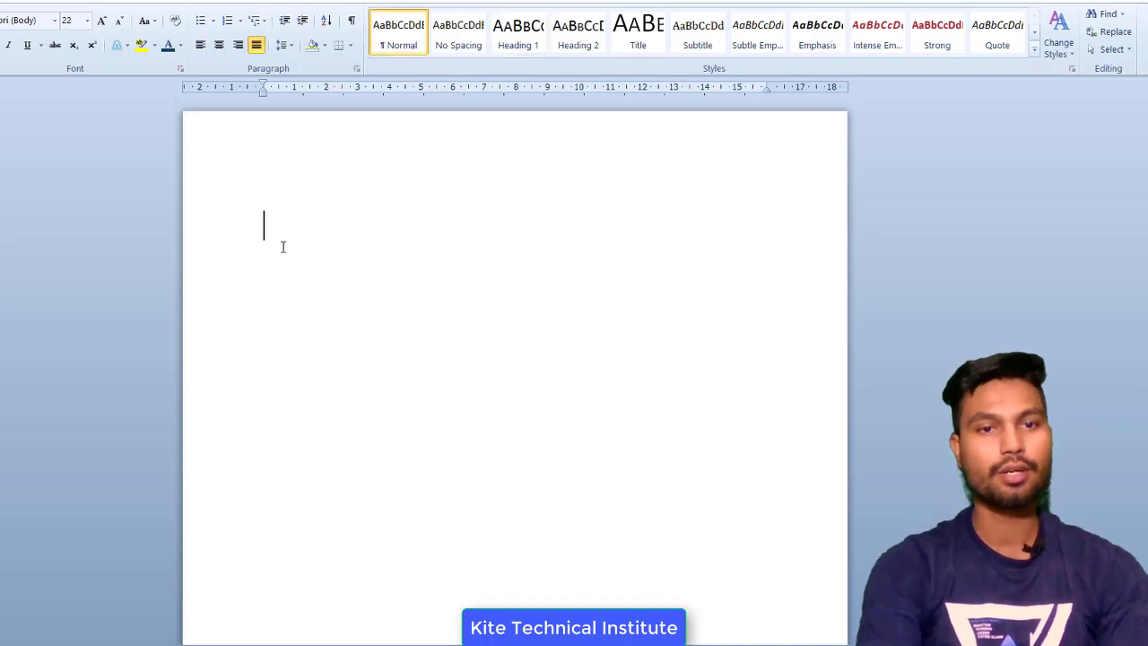
text(Ta)
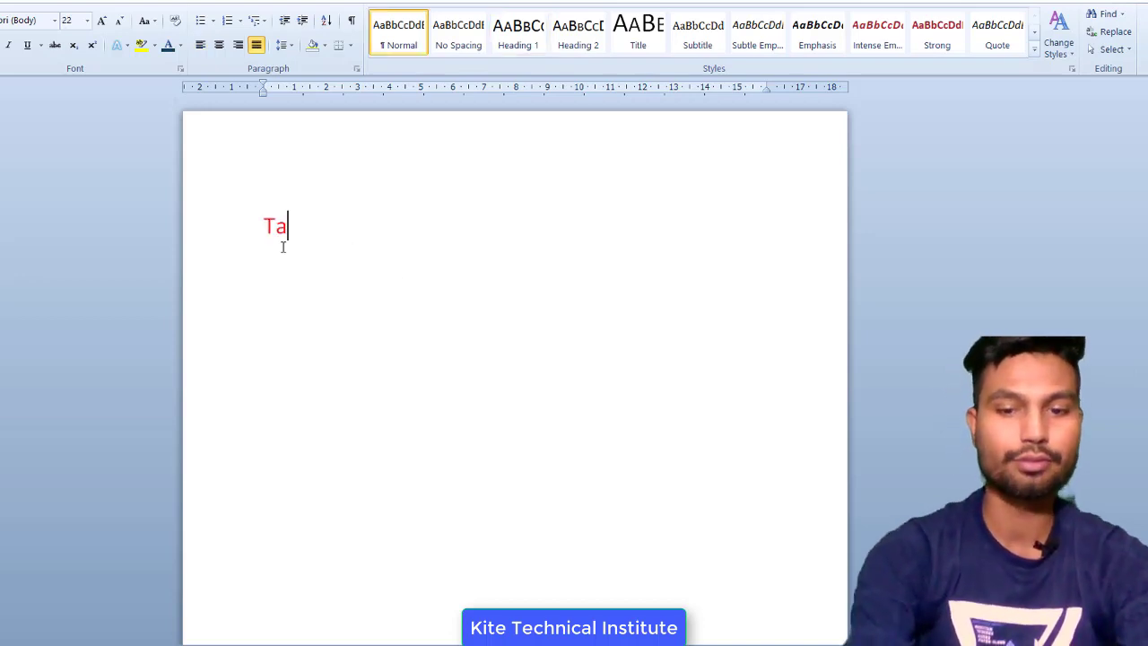
text(ble o)
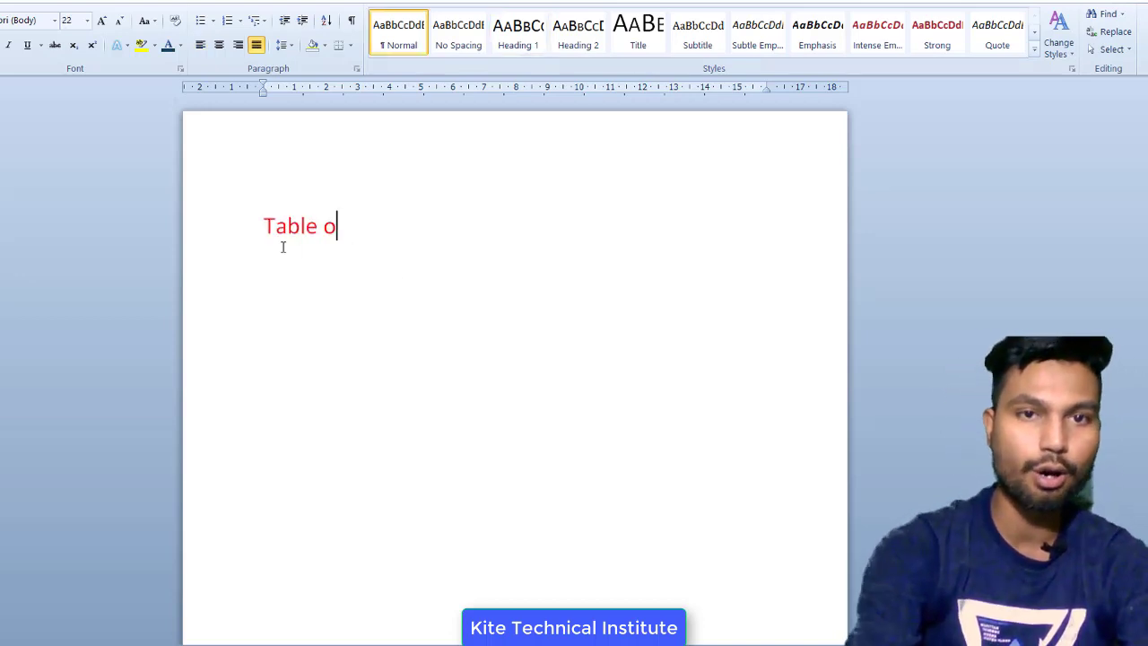
text(f Conte)
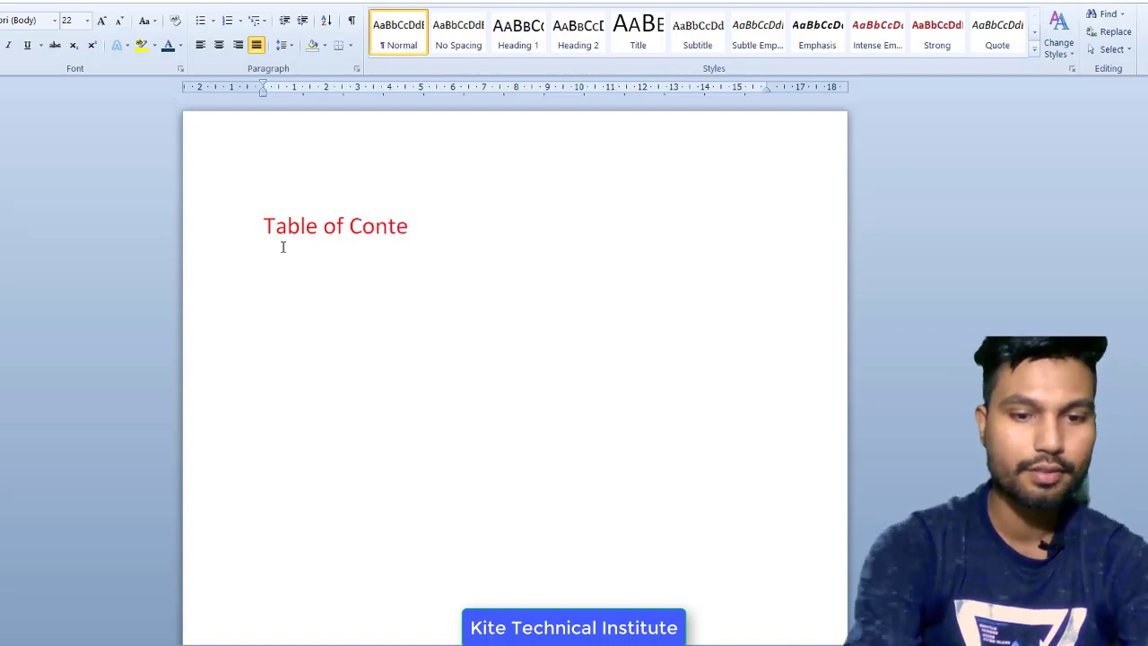
text(nt)
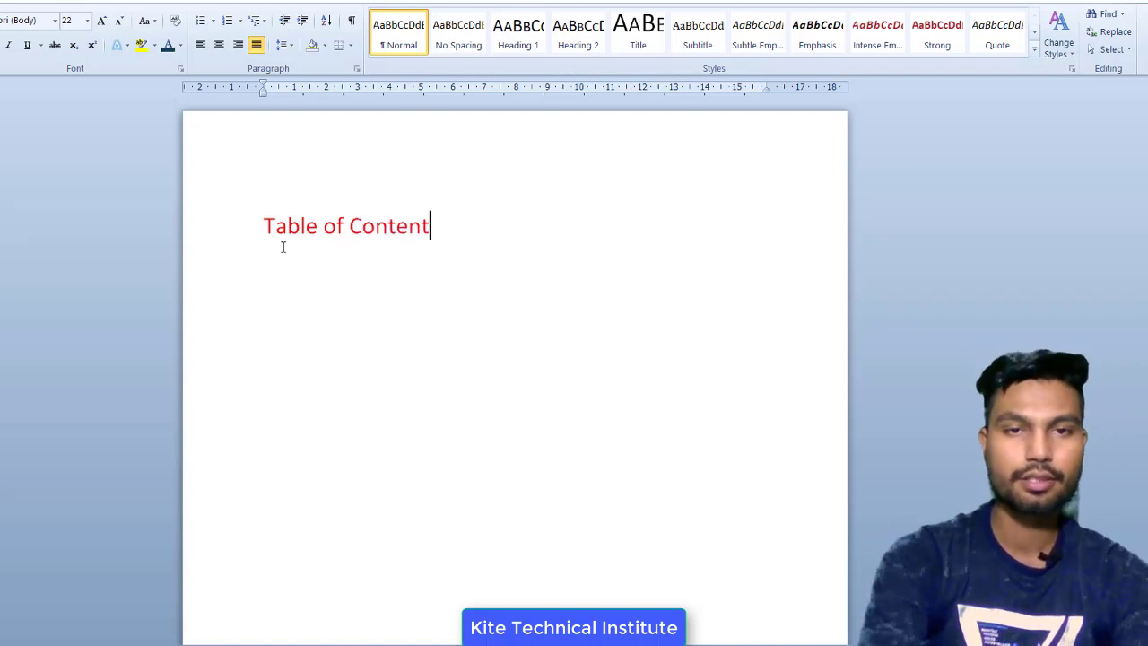
key(shift+Left)
key(shift+Left)
key(shift+Left)
key(shift+Left)
key(shift+Left)
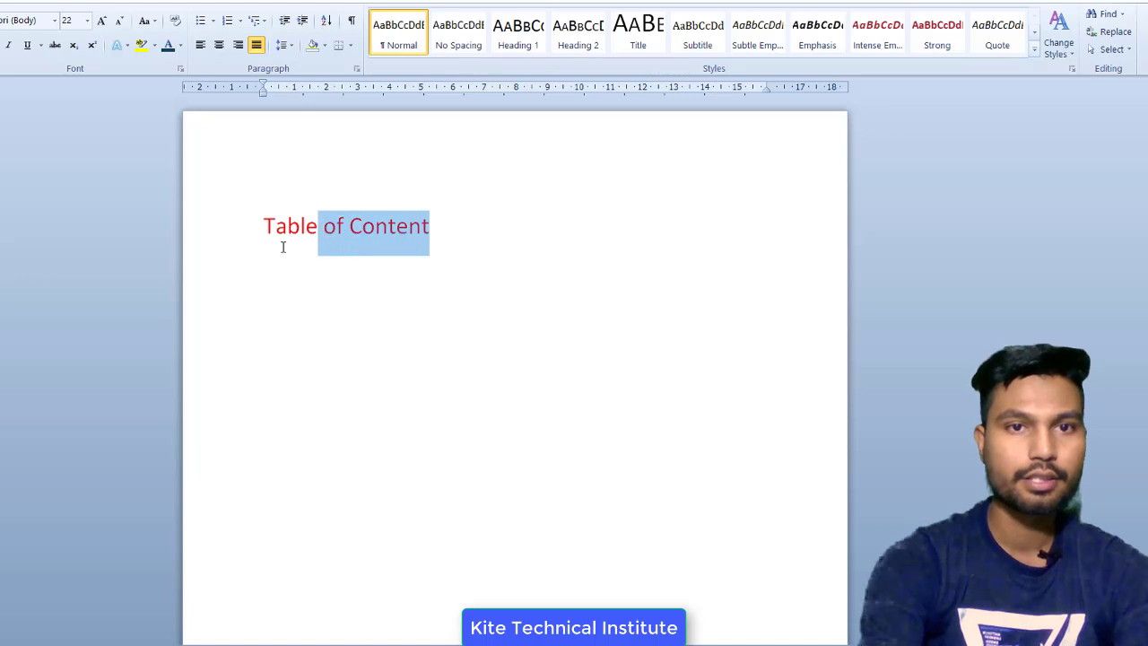
key(shift+Left)
key(shift+Left)
key(shift+Left)
key(shift+Left)
key(ctrl+a)
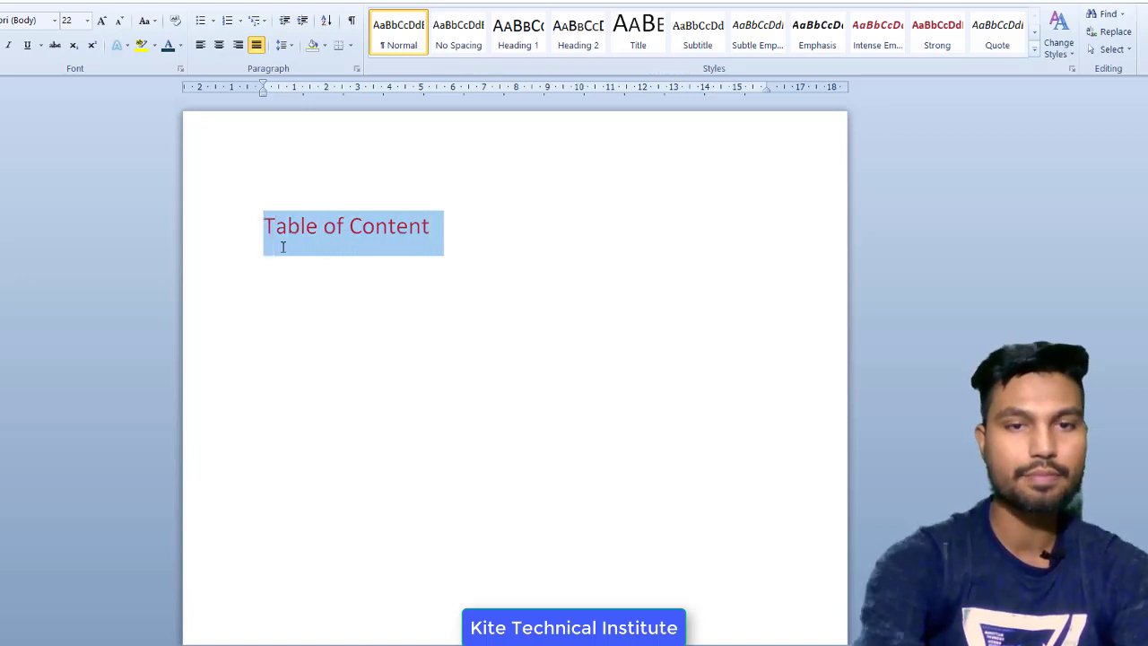
key(ctrl+u)
key(Right)
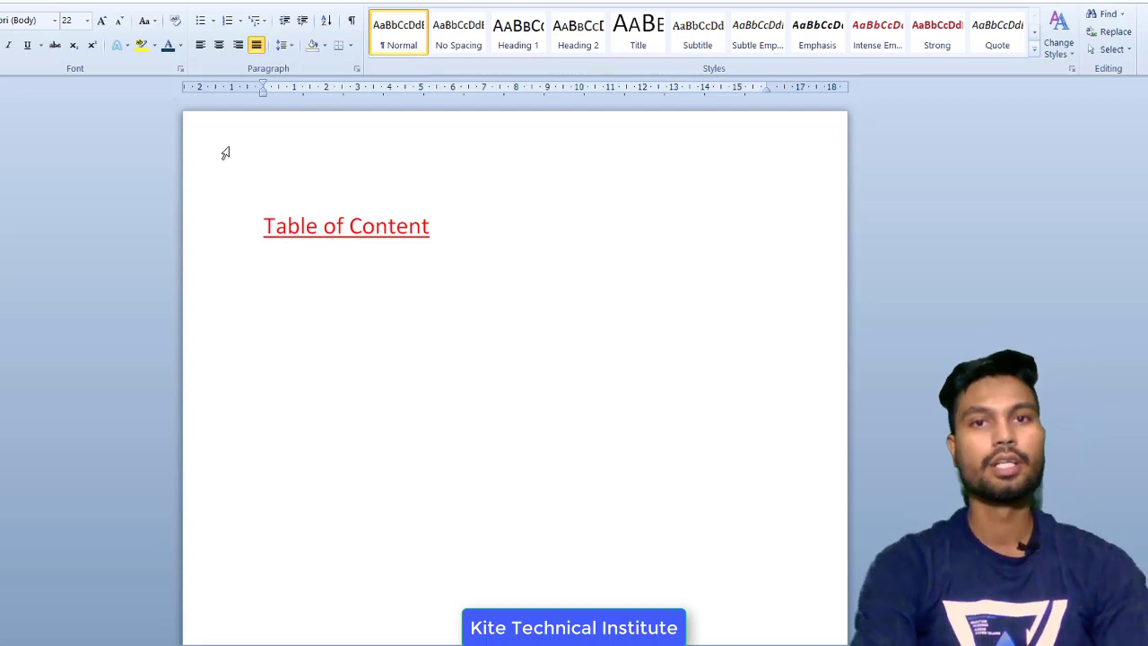
scroll(272, 18, down, 1)
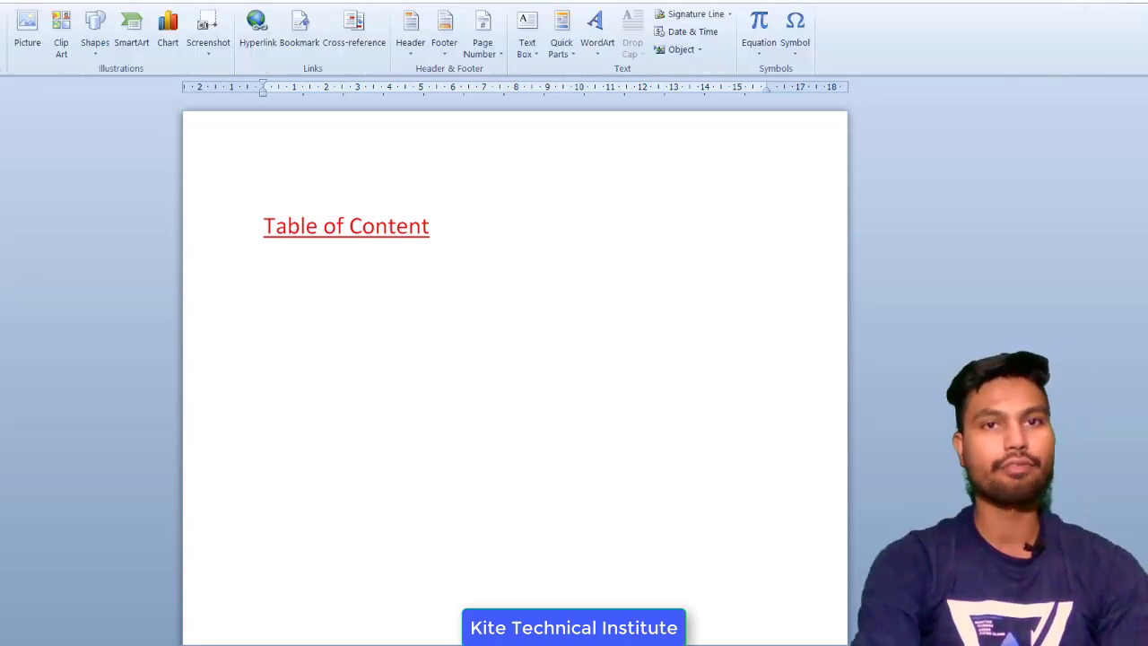
Step: Insert a Heading-type cross-reference to Chapter 1 below the title
click(344, 45)
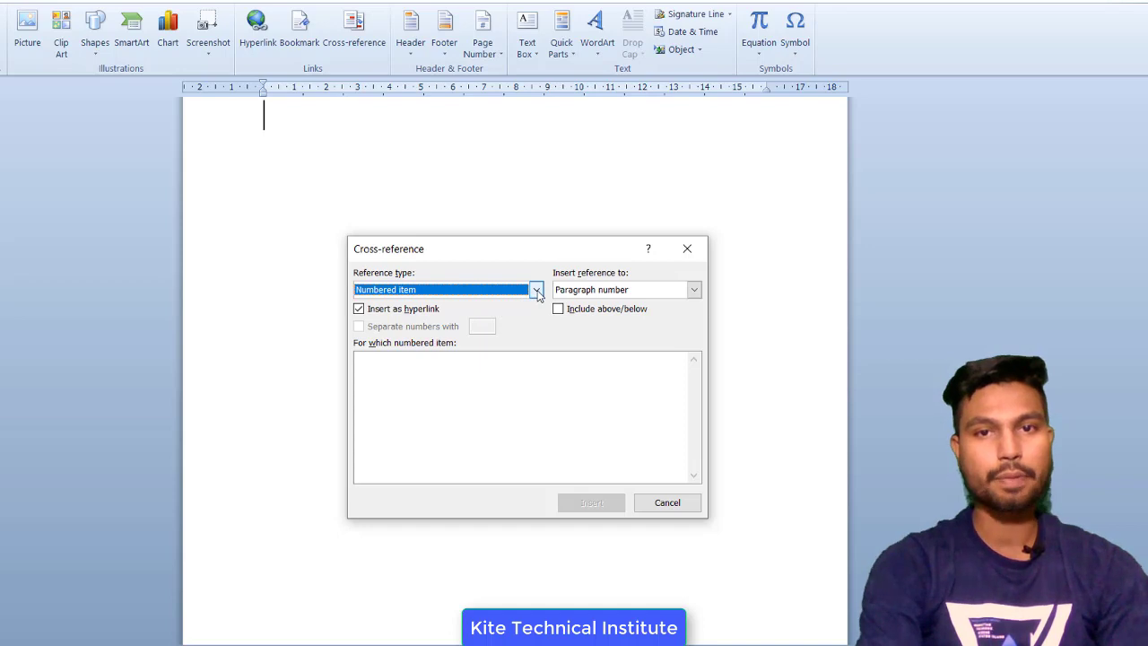
click(536, 290)
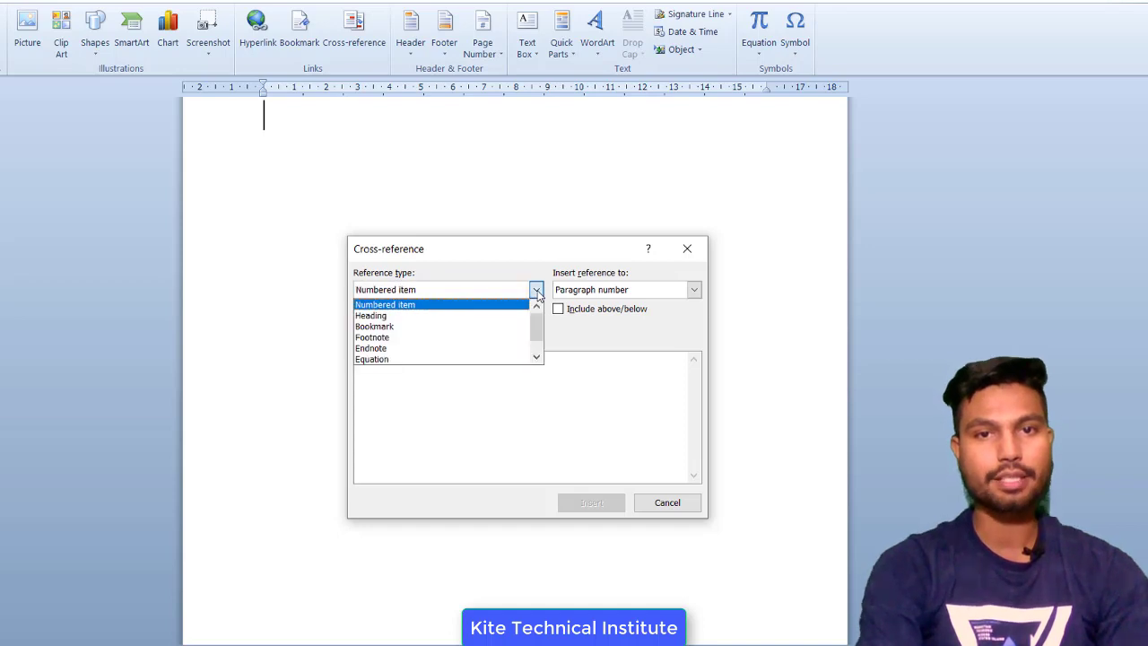
click(380, 318)
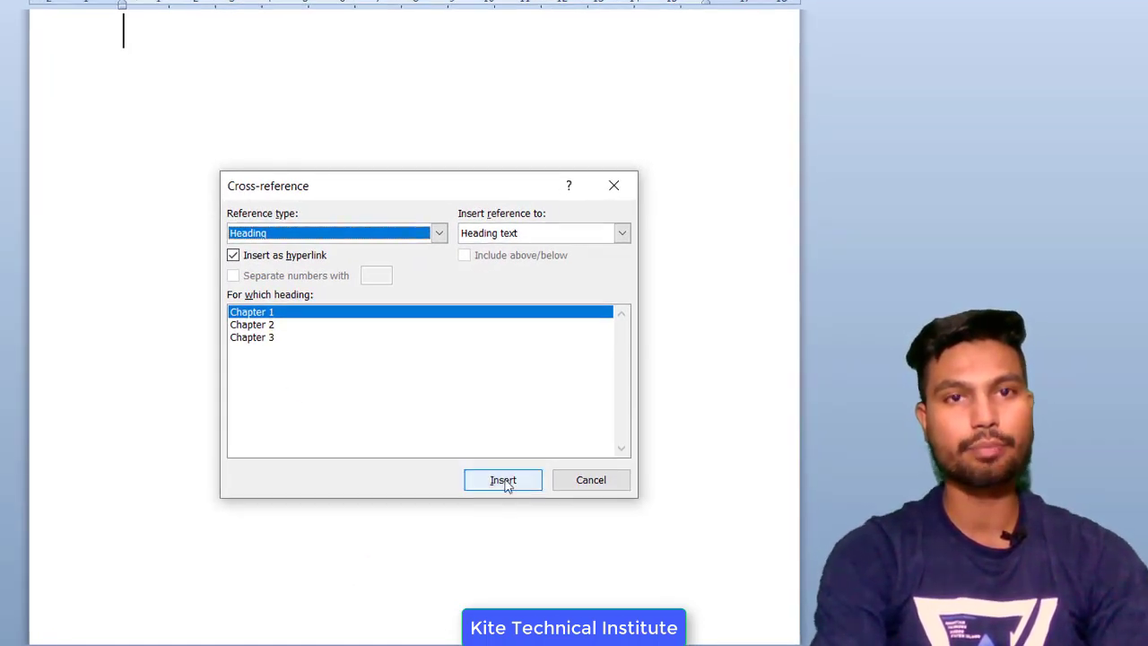
click(507, 484)
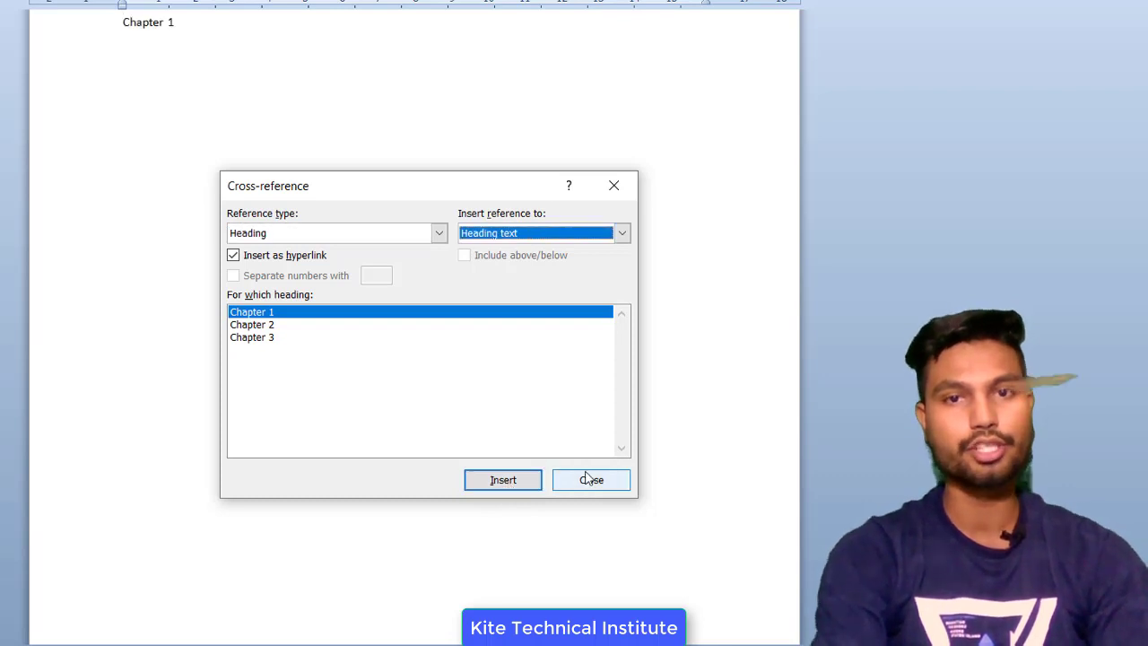
click(200, 23)
key(Return)
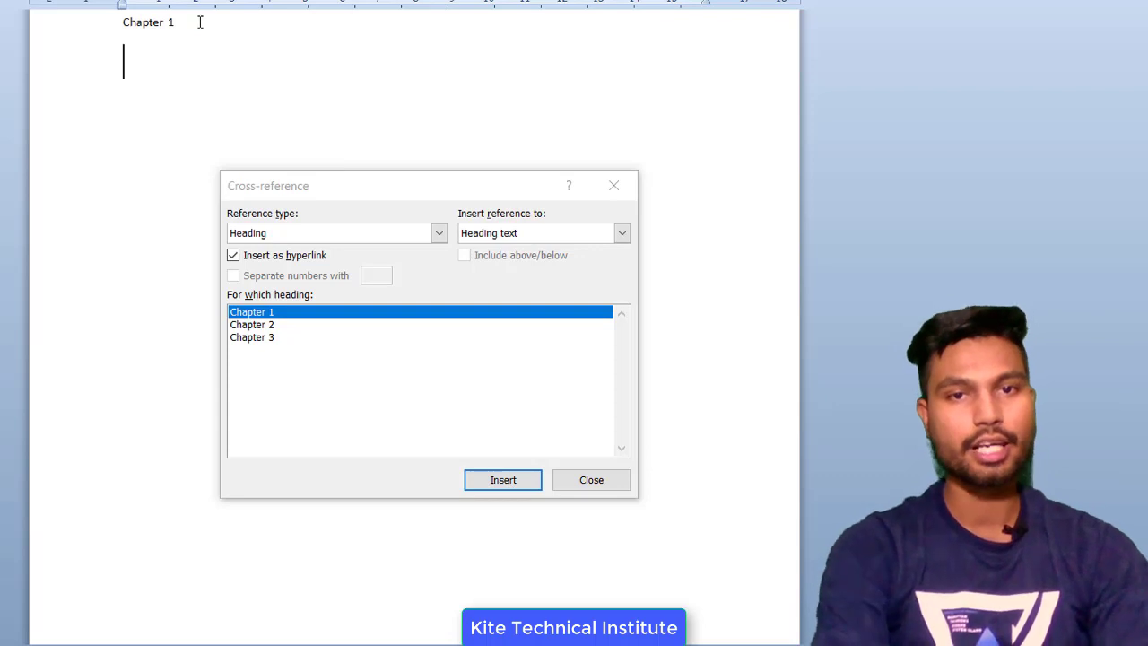
Step: Insert cross-references to Chapter 2 and Chapter 3 on their own lines
click(254, 326)
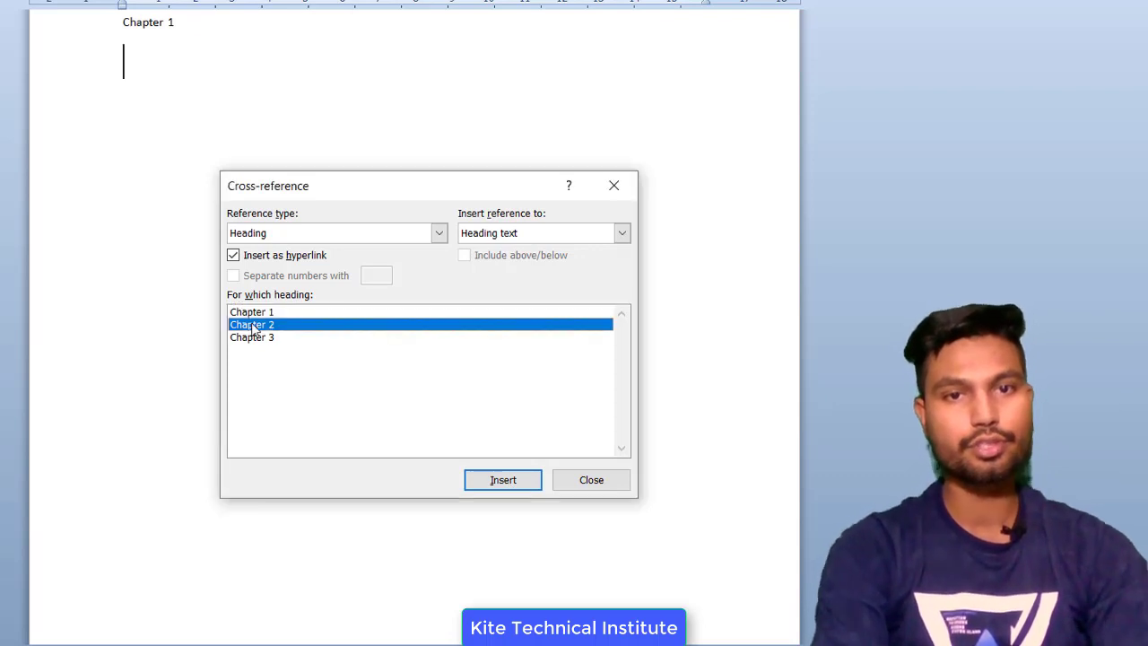
click(490, 482)
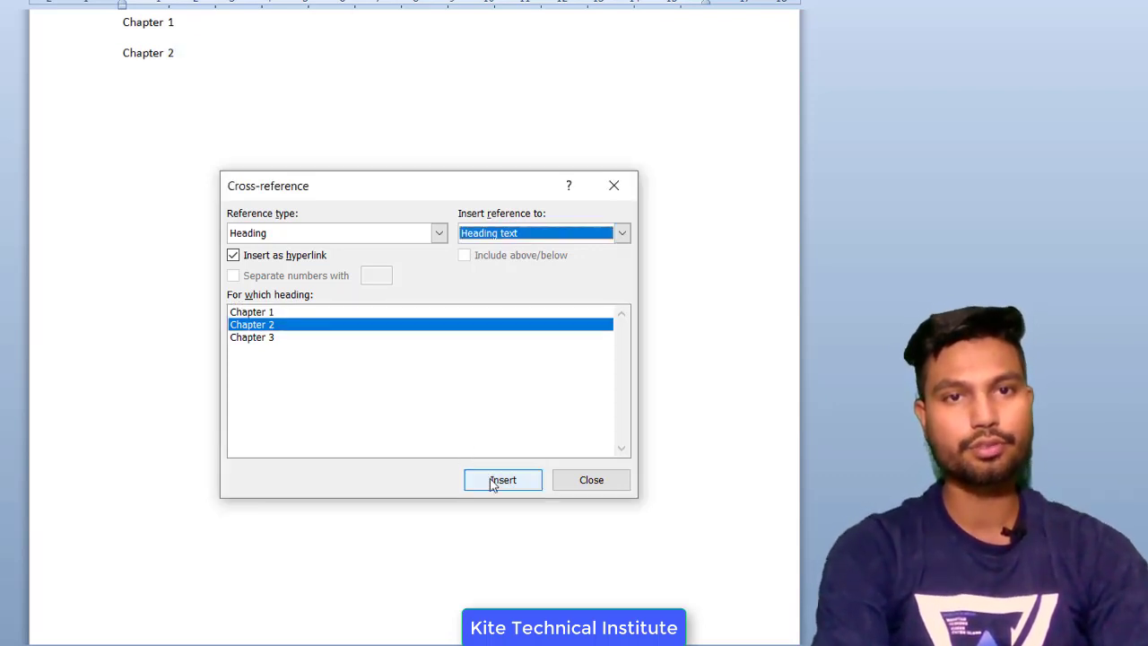
click(285, 338)
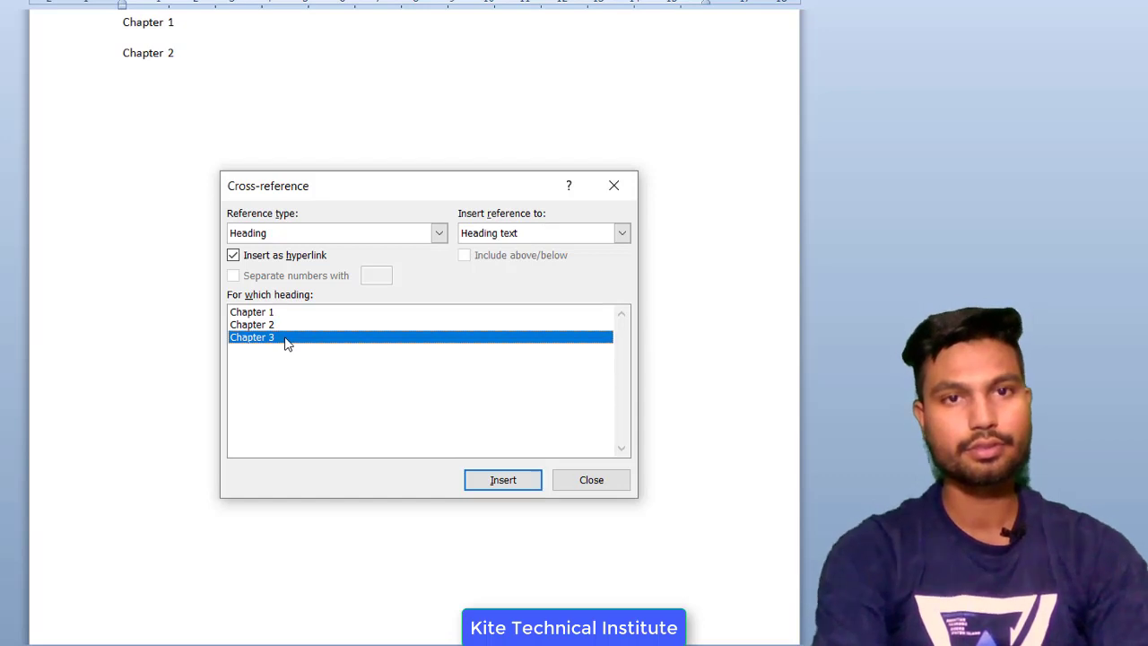
click(206, 46)
key(Return)
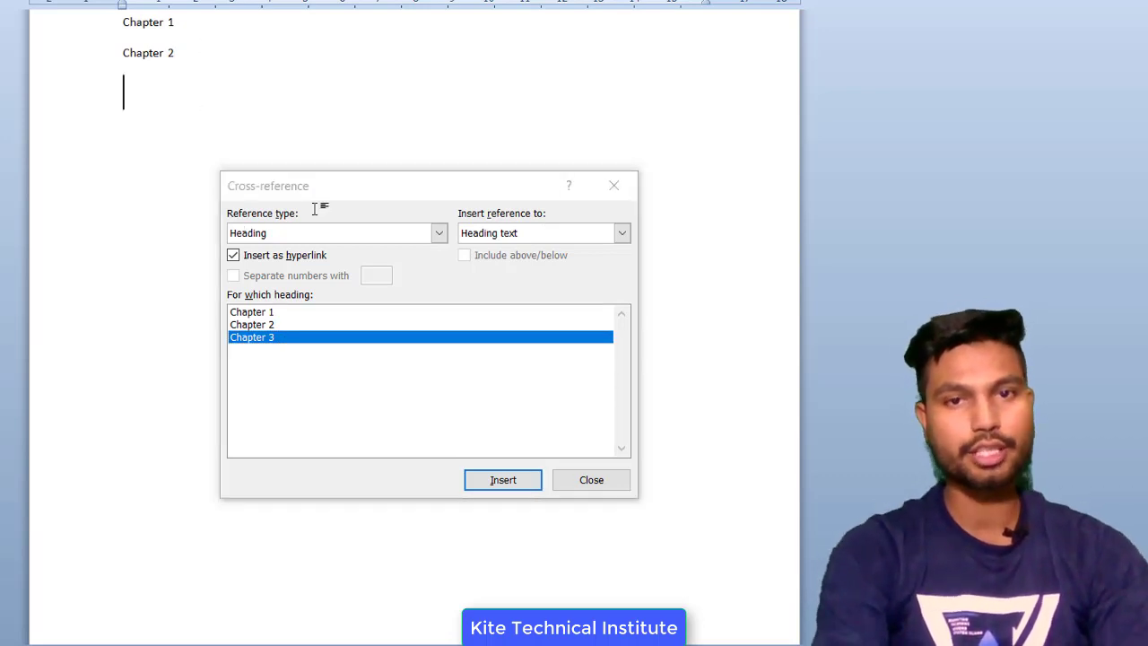
click(530, 480)
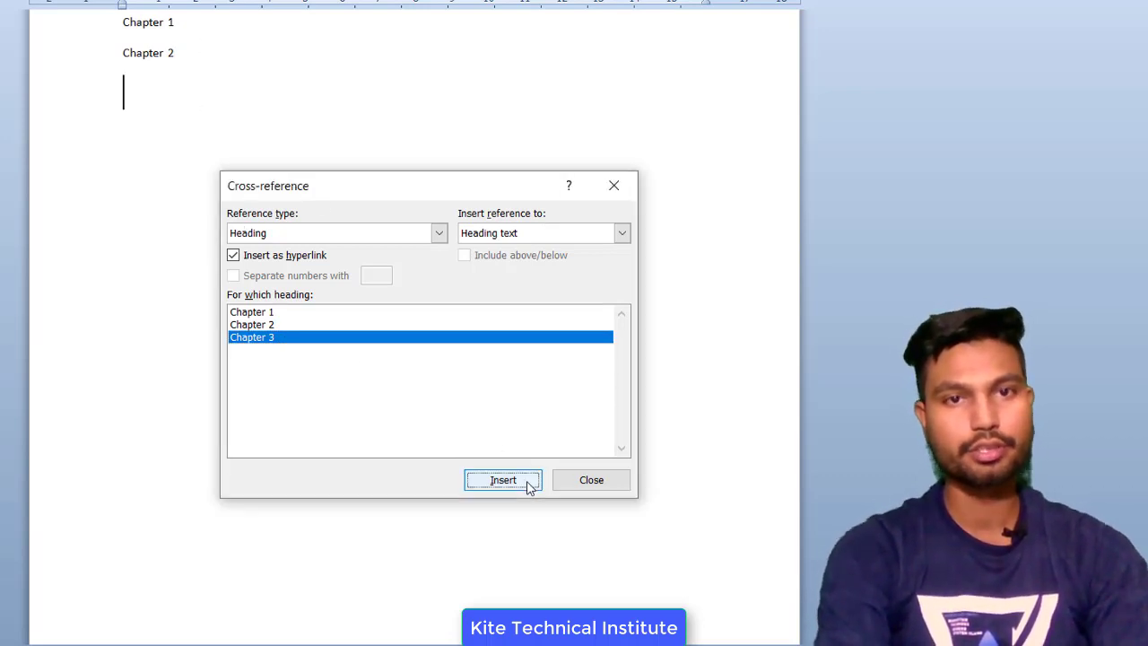
click(529, 481)
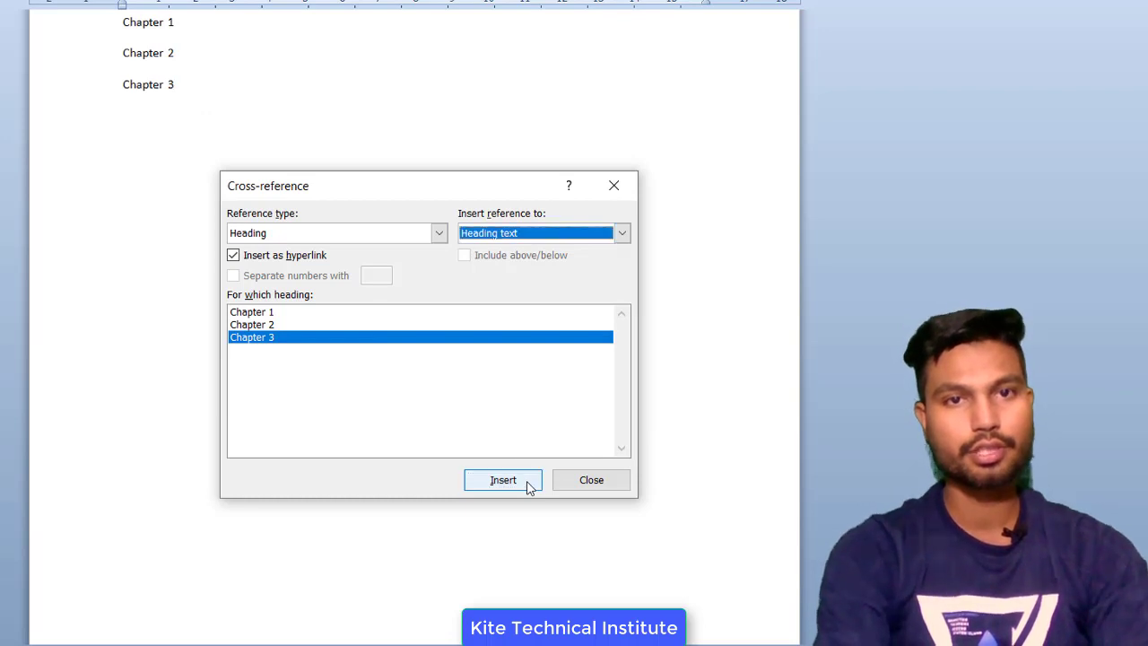
click(585, 481)
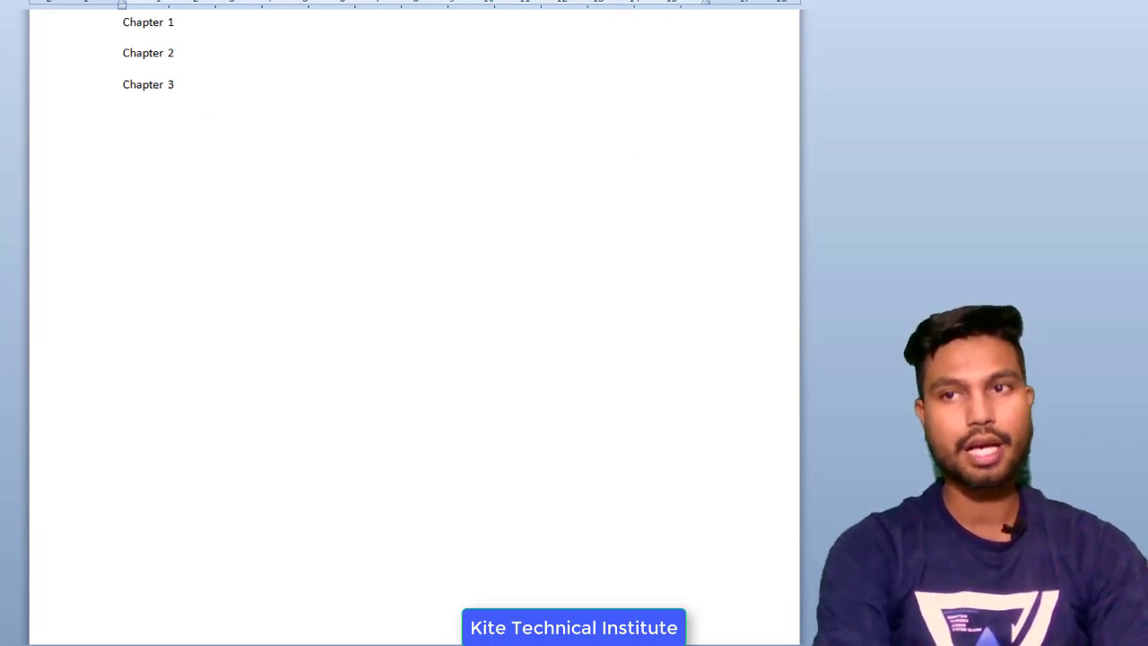
Step: Select the Chapter 1, Chapter 2 and Chapter 3 lines and enlarge their font
scroll(188, 210, up, 2)
scroll(187, 210, up, 1)
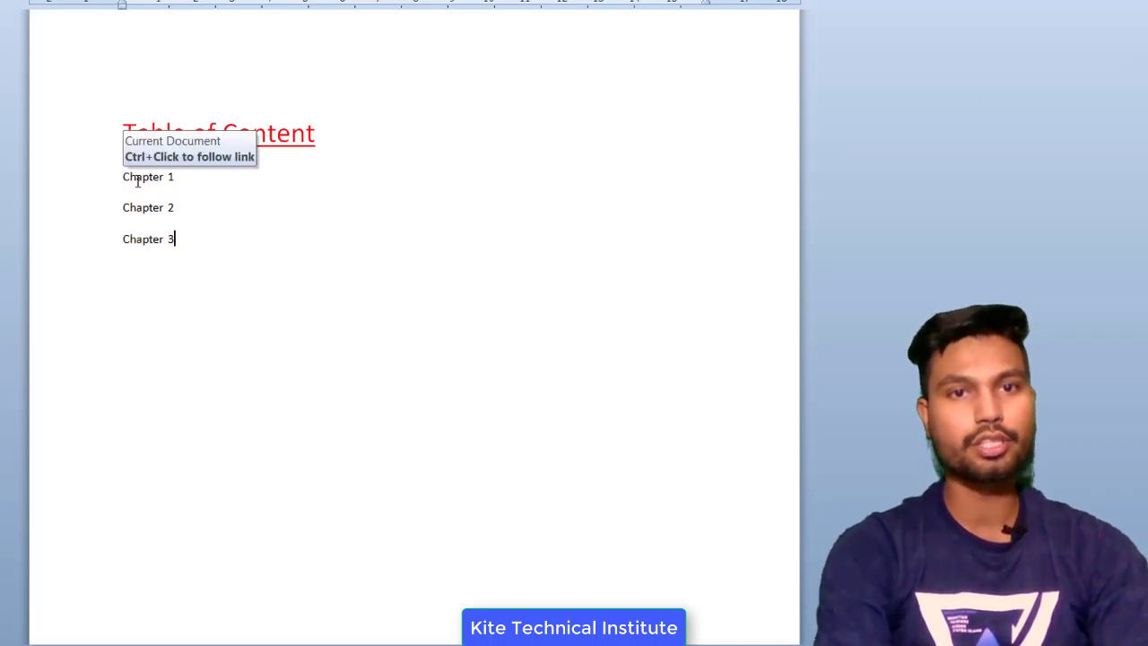
drag(123, 176, 176, 235)
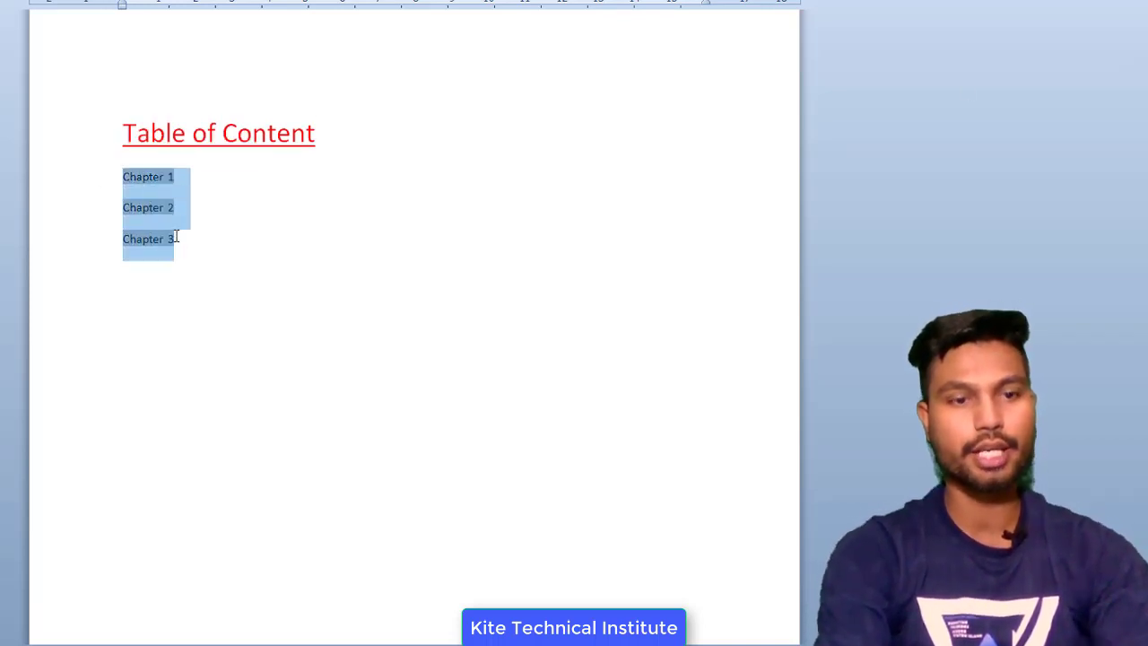
key(ctrl+shift+period)
key(ctrl+shift+period)
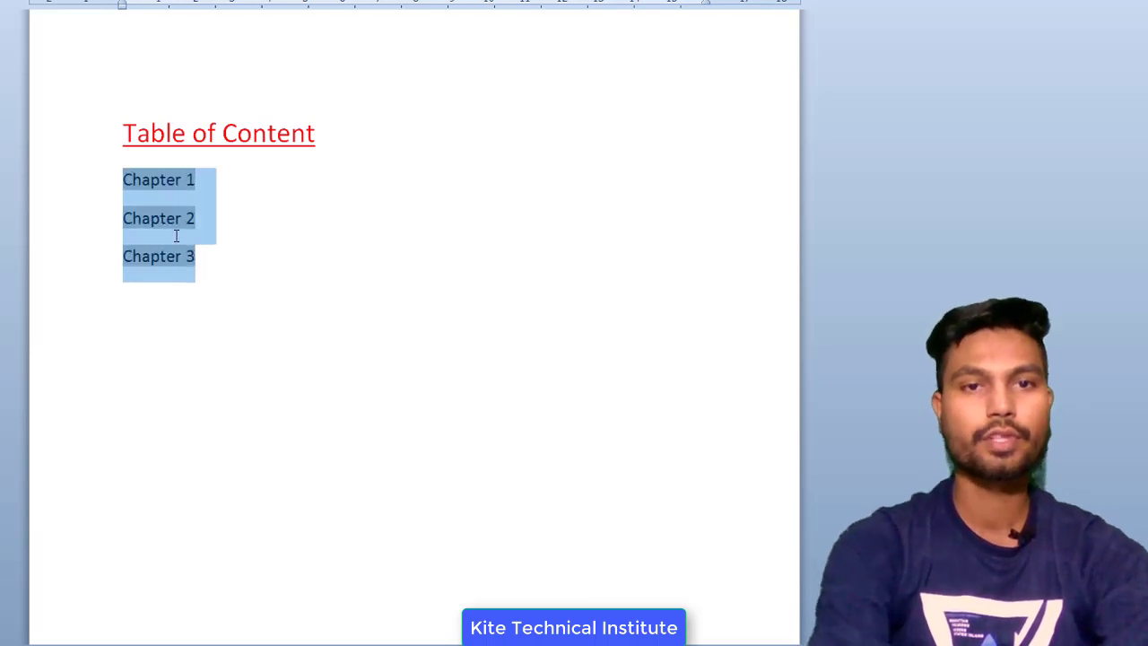
Step: Type red hyphen leader lines after each chapter name, trimming the Chapter 2 leader by one dash
click(219, 183)
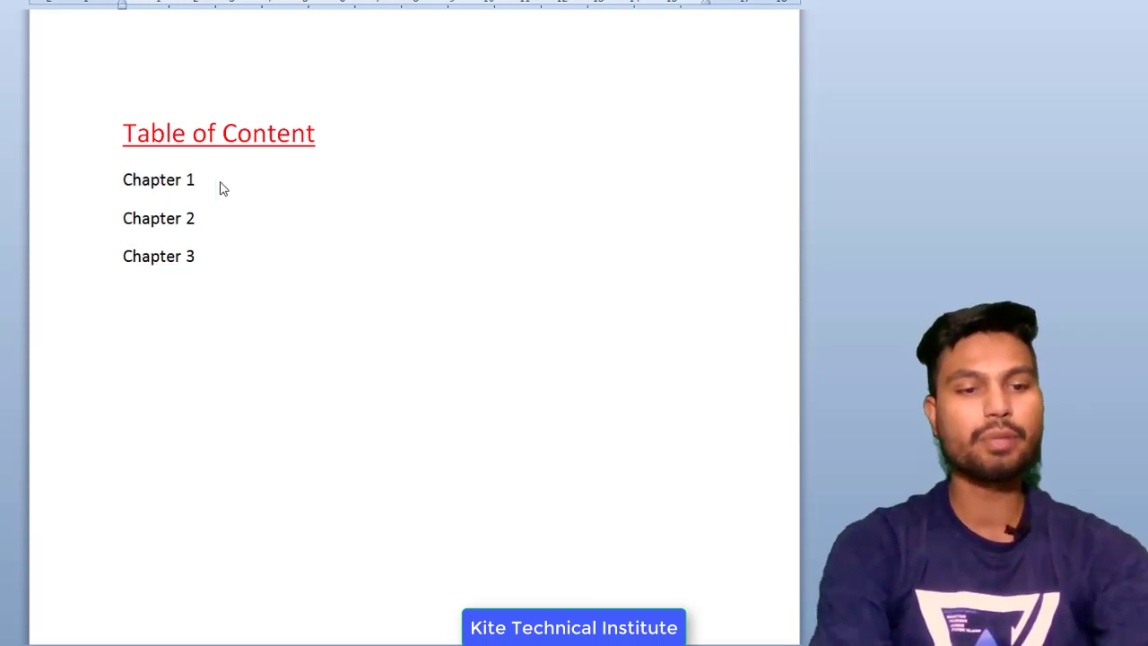
text(-------)
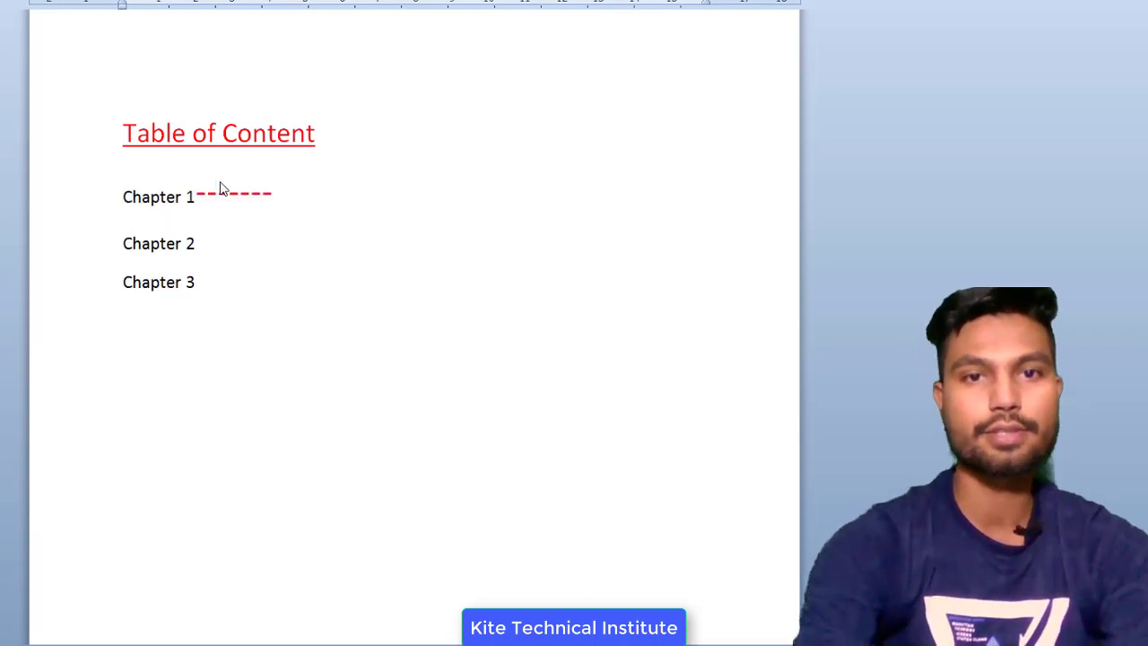
text(-)
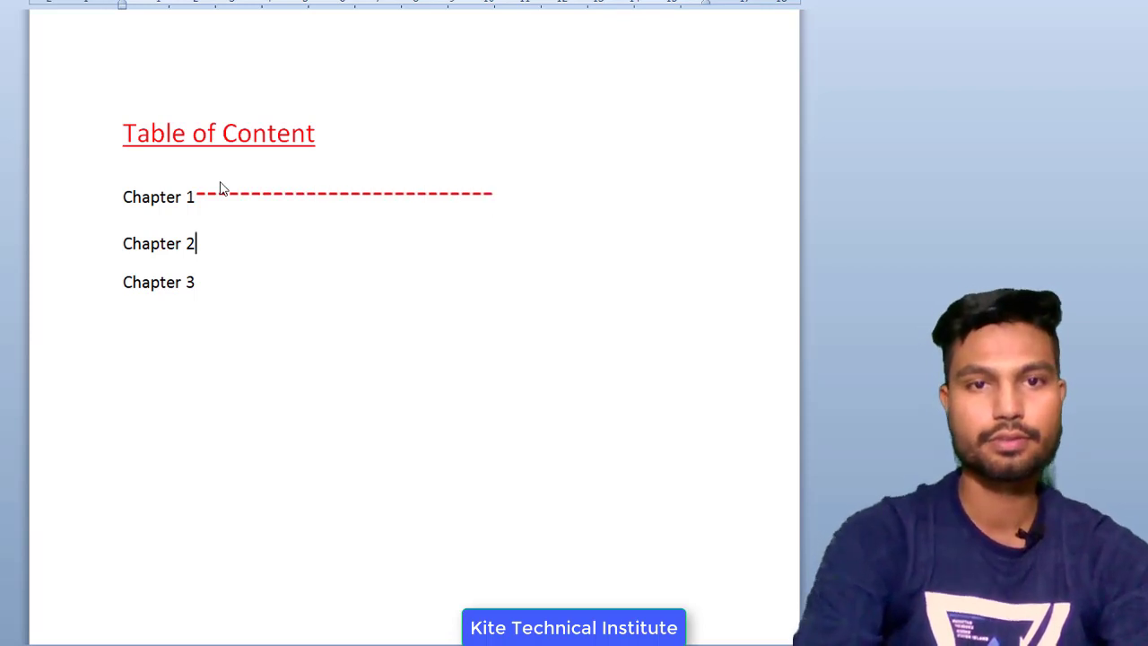
text(-------------------------)
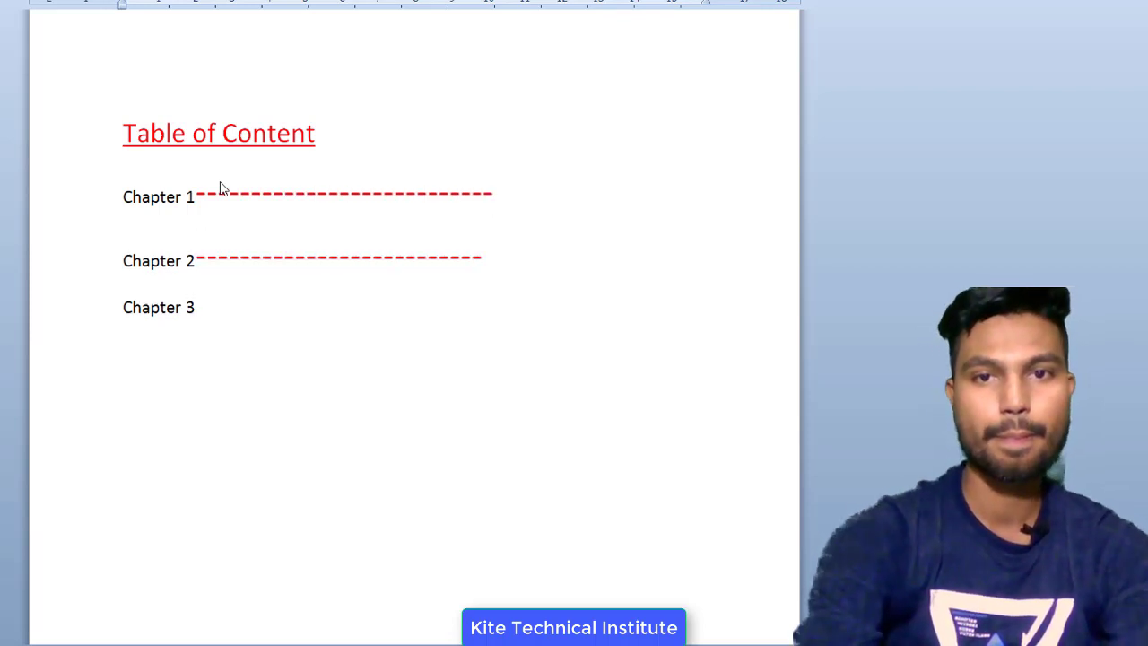
text(---)
key(BackSpace)
key(Down)
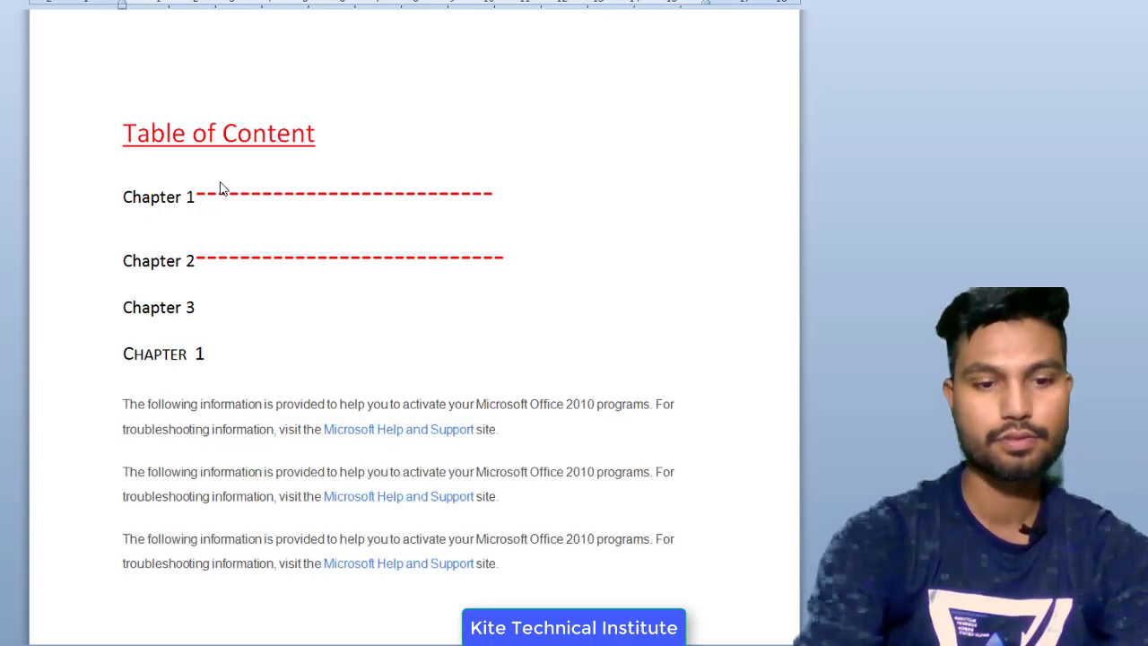
text(----------------)
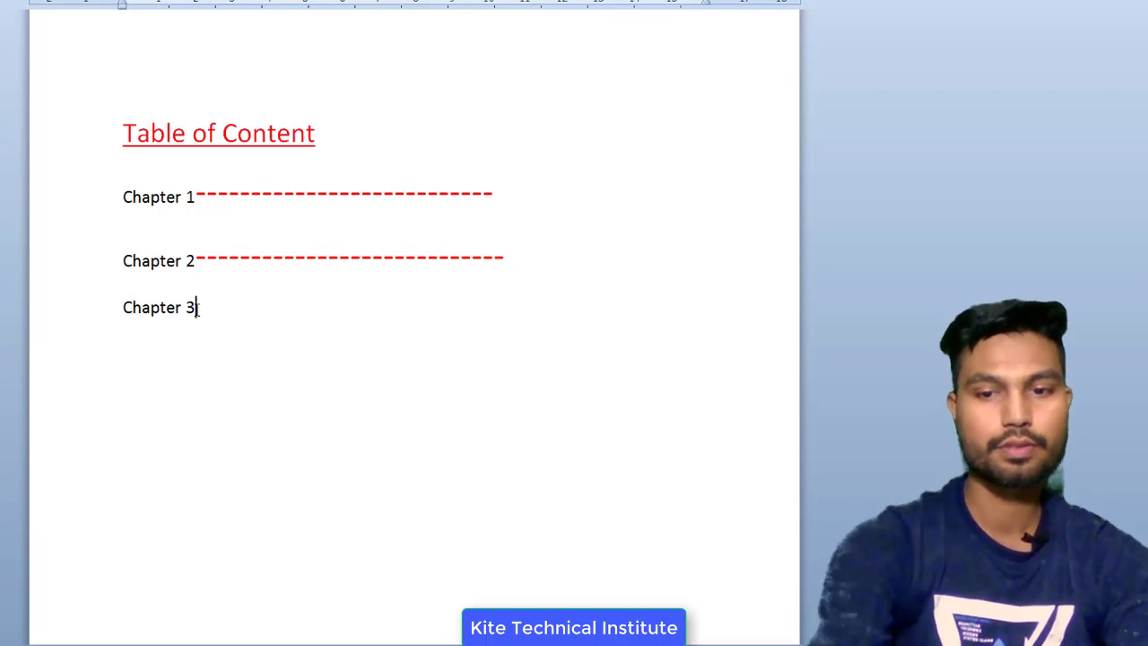
text(-------------------------------)
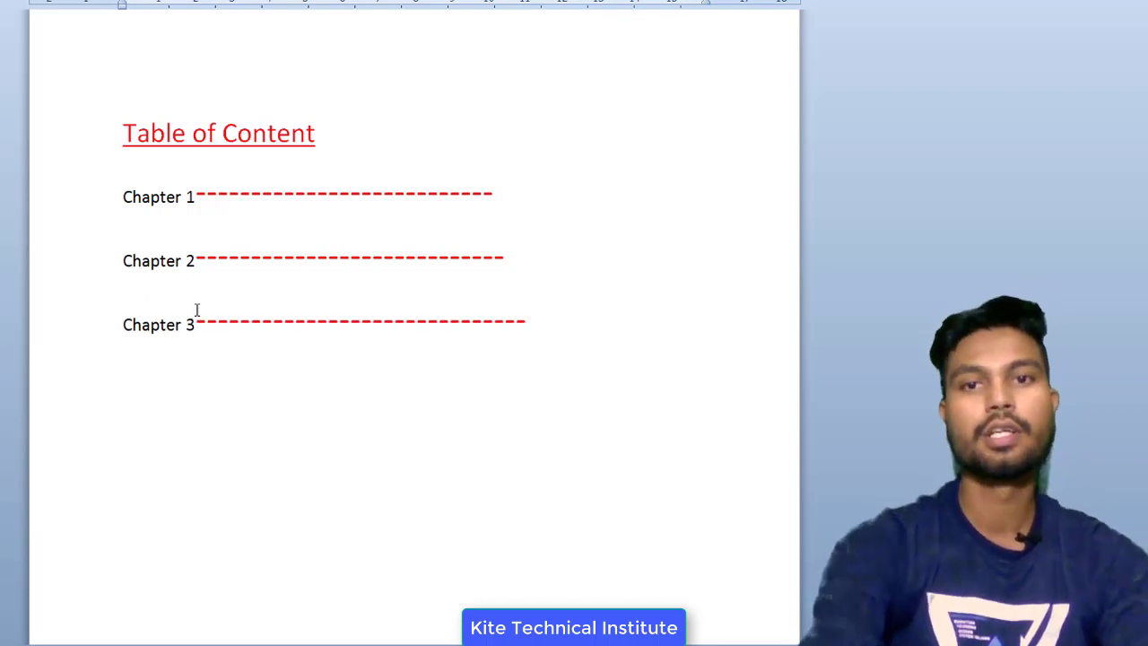
click(494, 194)
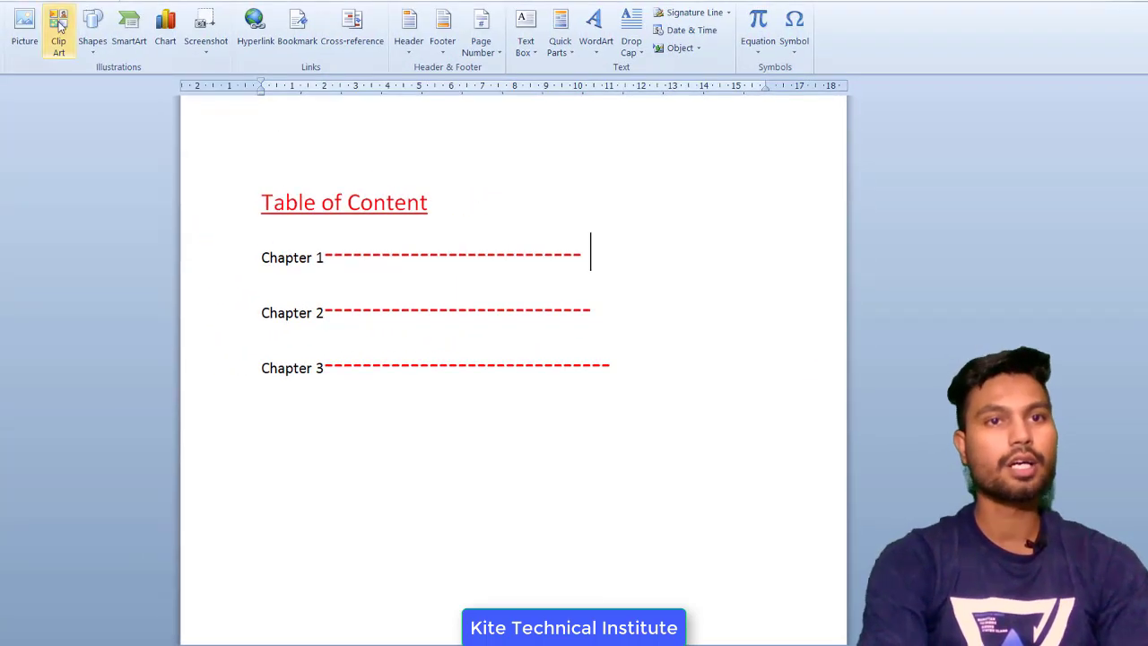
Step: Insert a page-number cross-reference to the Chapter 1 heading at the end of its leader
click(363, 41)
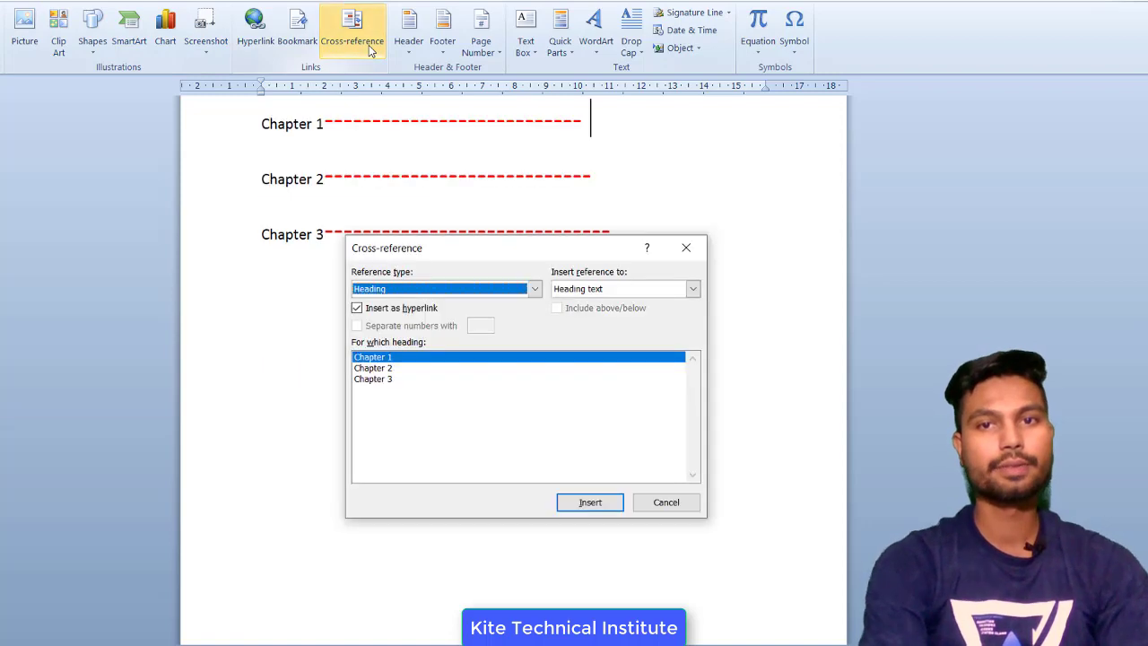
click(616, 289)
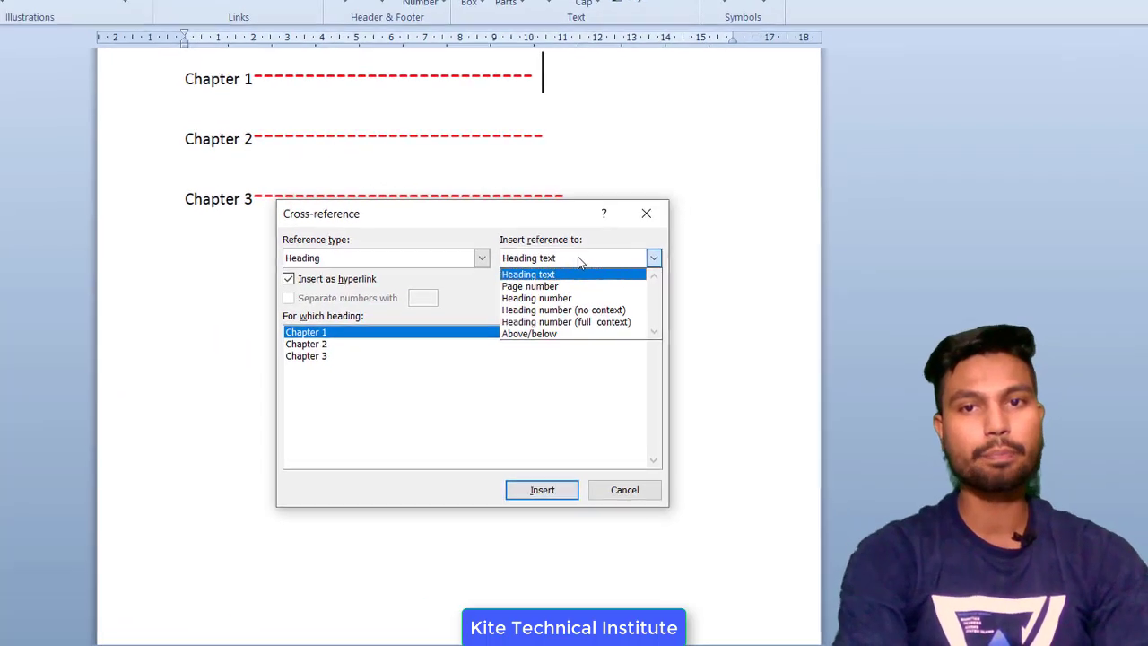
click(567, 284)
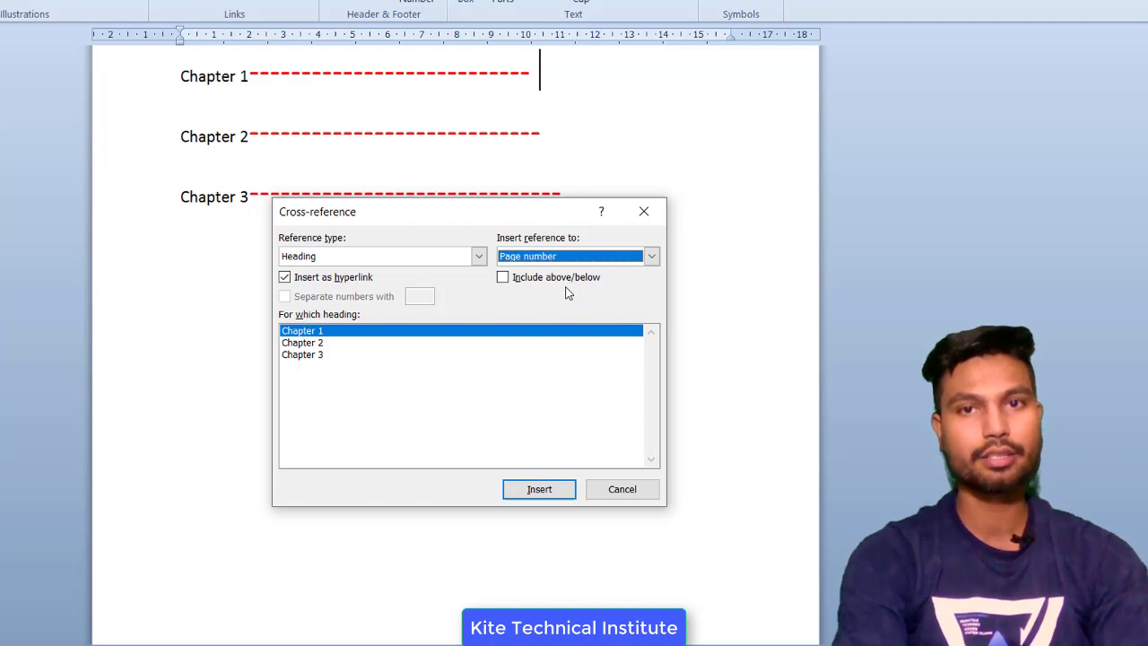
click(544, 492)
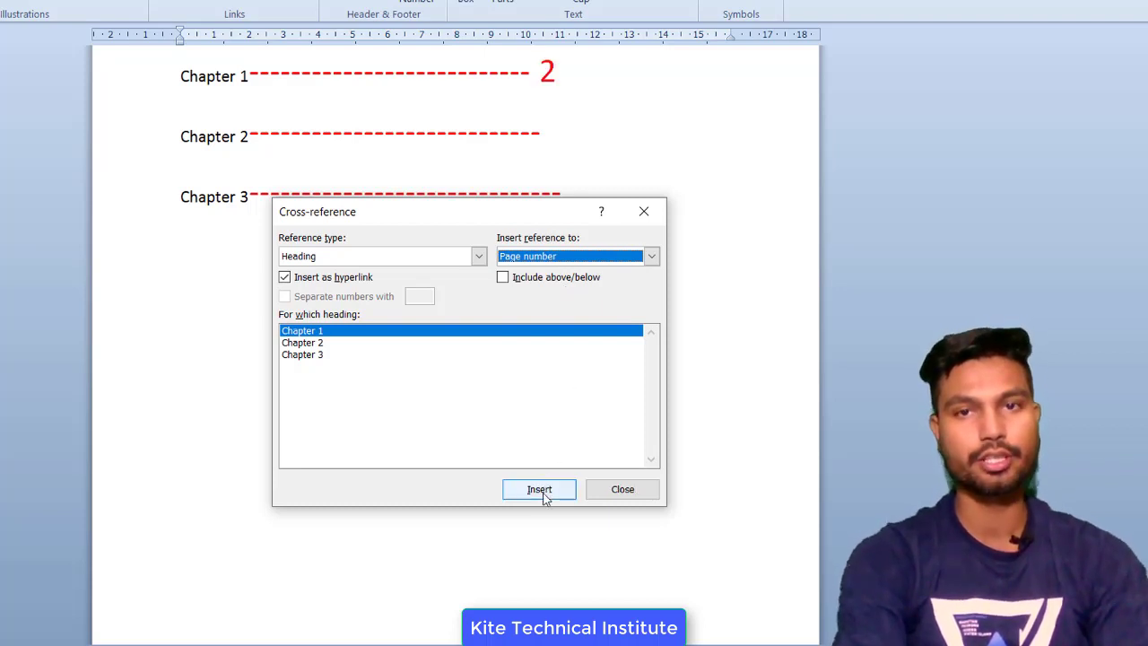
click(612, 493)
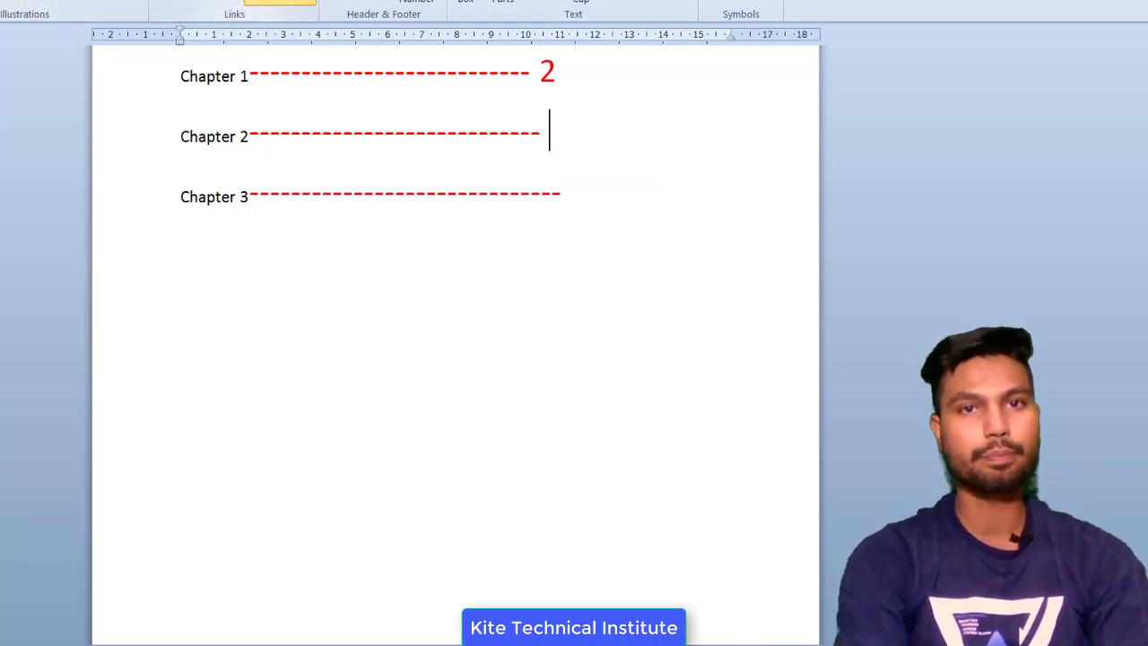
Step: Insert page-number cross-references to the Chapter 2 and Chapter 3 headings after their leaders
click(279, 1)
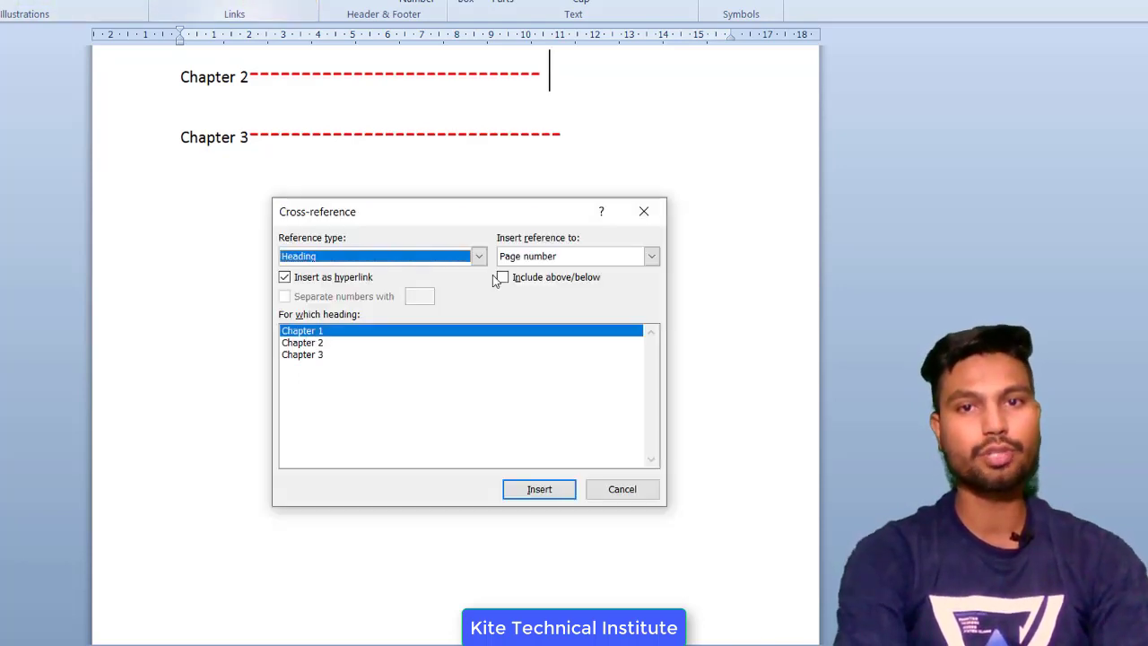
click(301, 343)
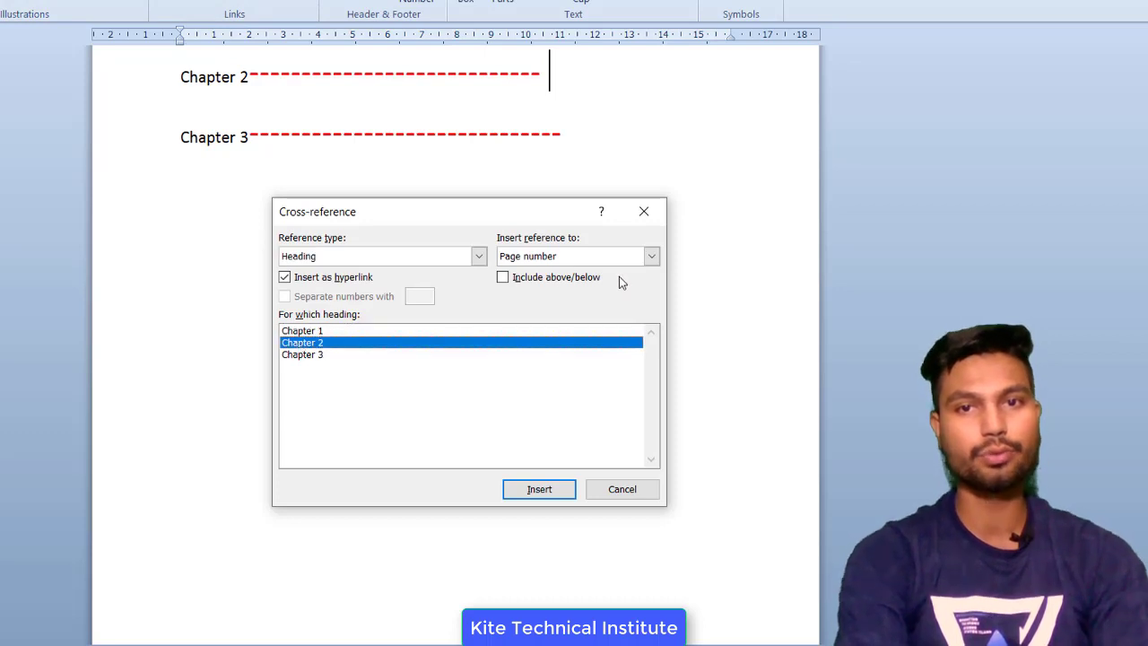
click(539, 489)
click(574, 127)
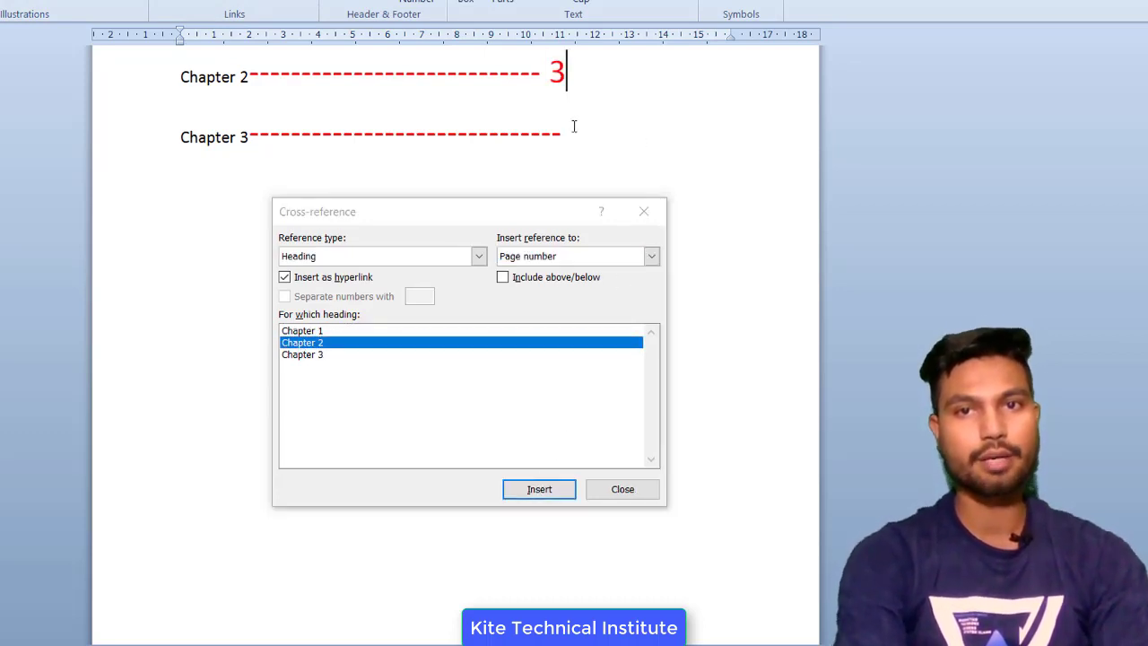
click(311, 356)
click(539, 489)
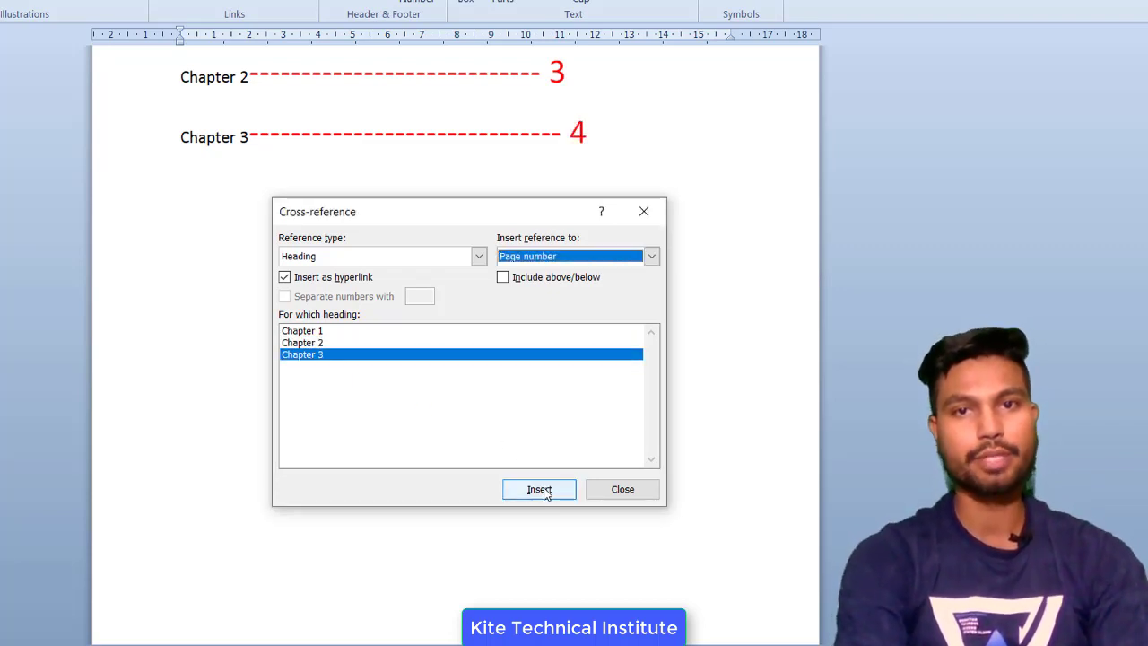
click(628, 494)
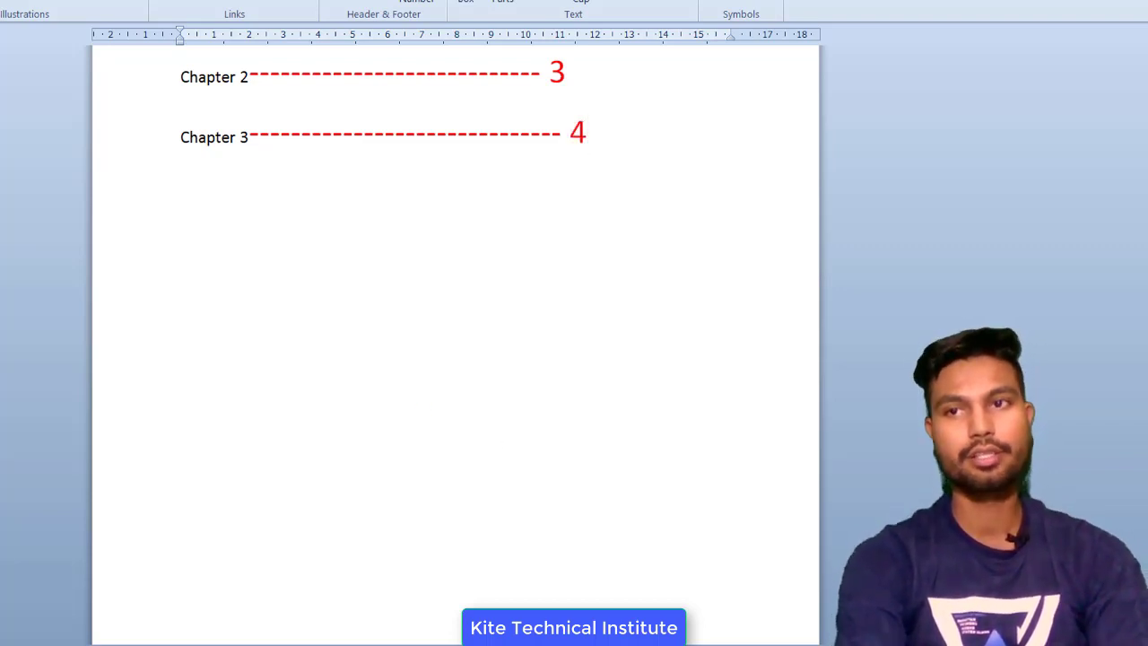
scroll(456, 341, up, 5)
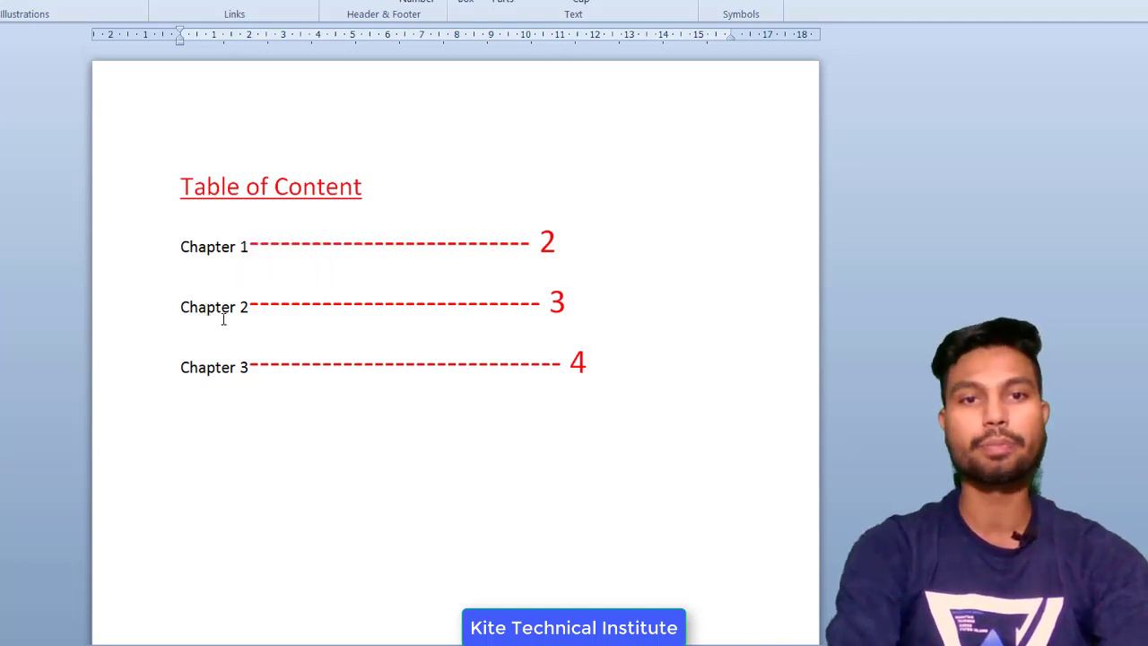
Step: Follow the Chapter 2 link, then return to the contents and follow the Chapter 3 link
ctrl+click(210, 304)
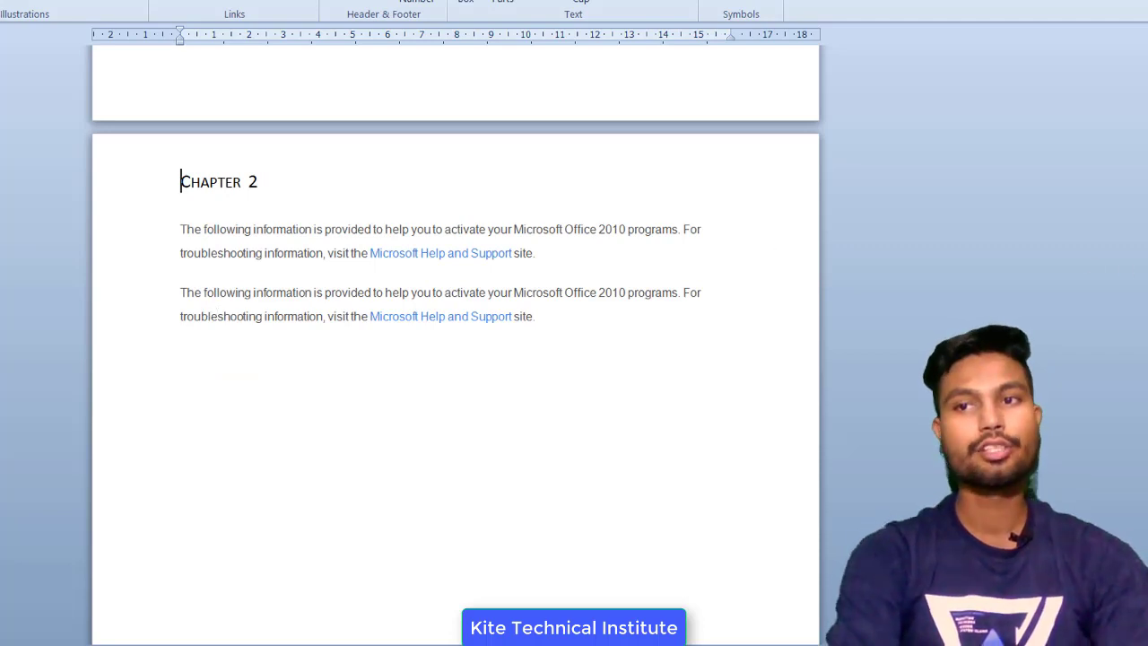
scroll(455, 341, up, 10)
scroll(456, 340, up, 10)
scroll(456, 340, up, 3)
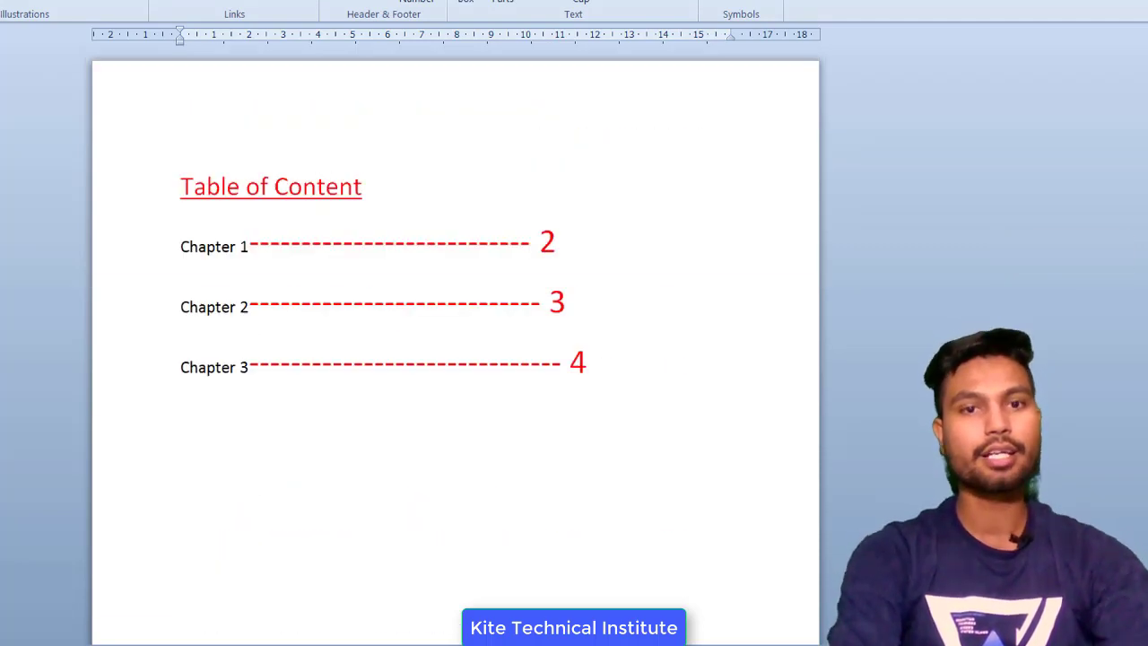
ctrl+click(204, 368)
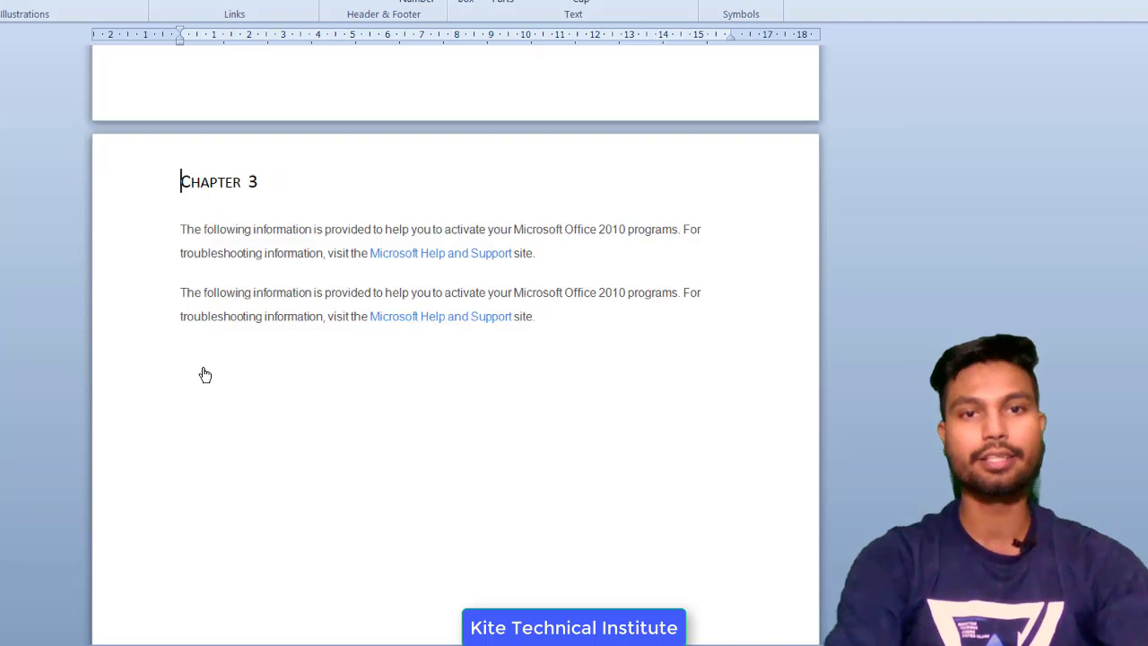